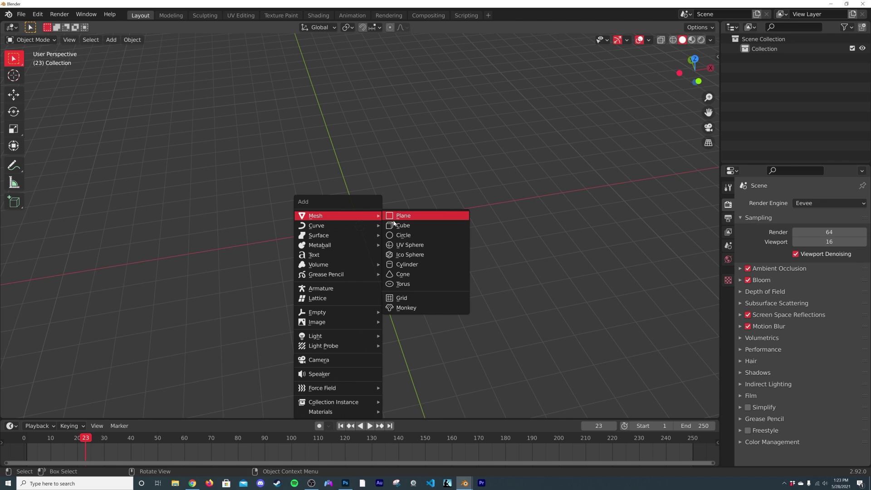
Add a cylinder and rotate it 90° about X to lay it on its side
{"action": "left_click", "coordinate": [407, 264]}
{"action": "middle_click_drag", "start_coordinate": [398, 271], "coordinate": [437, 244]}
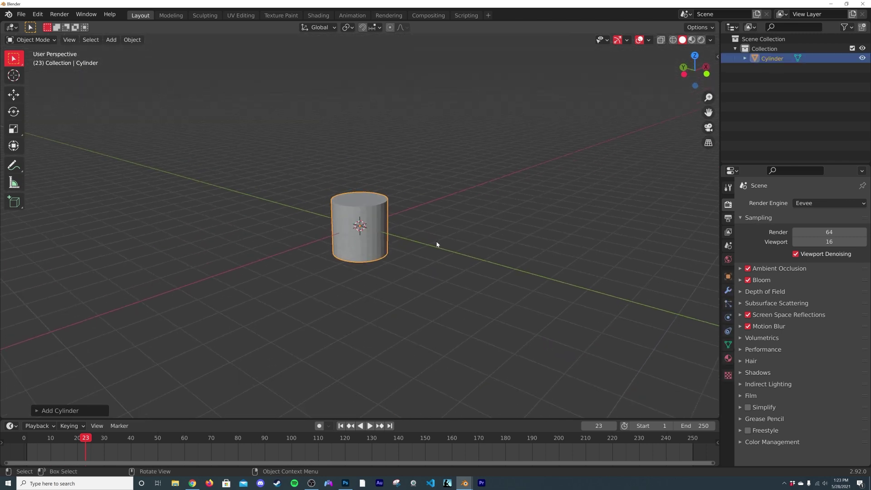
{"action": "type", "text": "rx"}
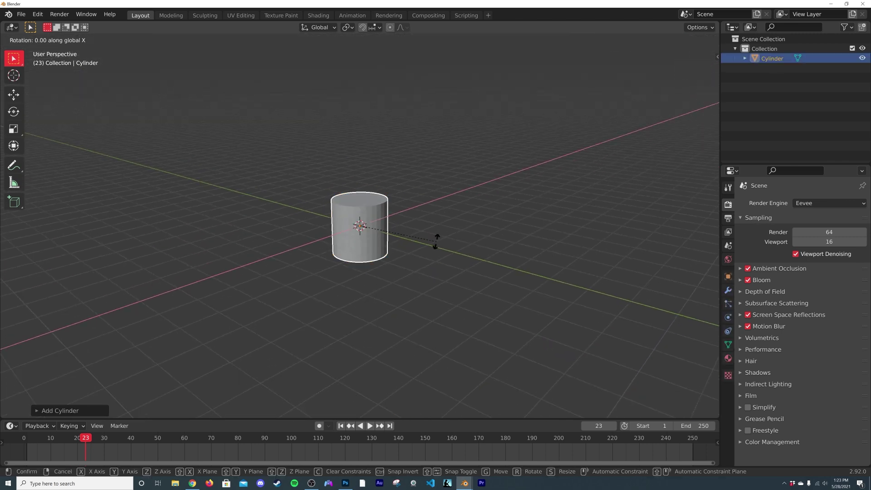
{"action": "type", "text": "90"}
{"action": "key", "text": "Return"}
Scale the cylinder by 8 along Y into a long rod and enter Edit Mode
{"action": "key", "text": "s"}
{"action": "type", "text": "y8"}
{"action": "key", "text": "Return"}
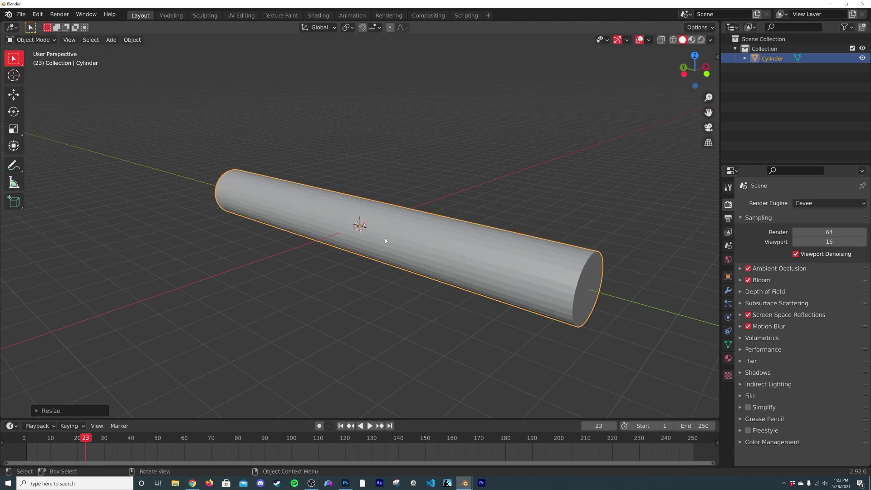
{"action": "key", "text": "Tab"}
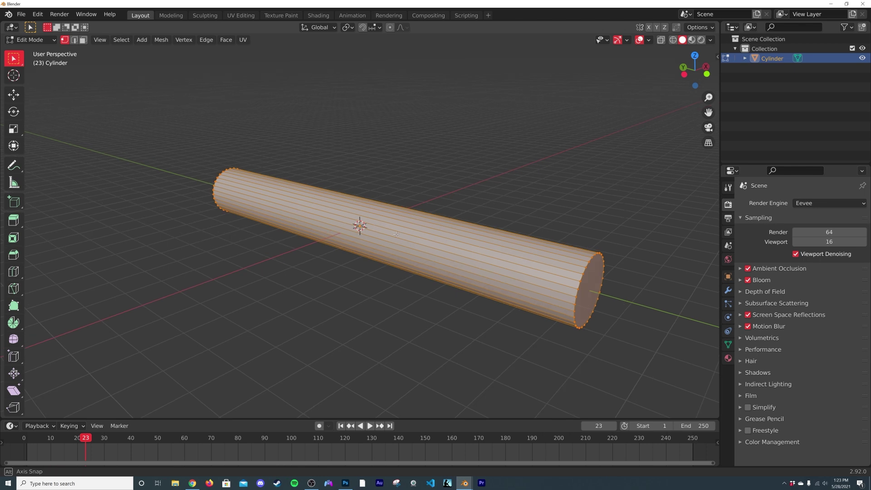
Add a loop cut around the rod's middle and set Number of Cuts to 80
{"action": "middle_click_drag", "start_coordinate": [394, 233], "coordinate": [428, 237]}
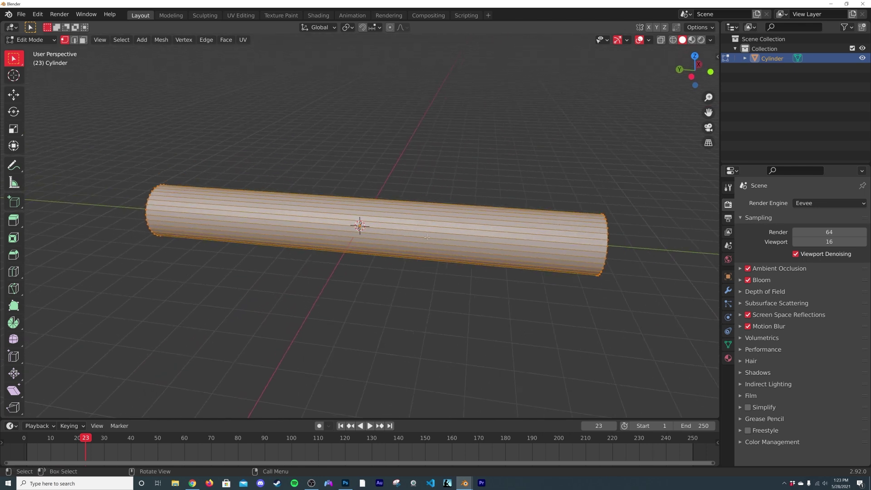
{"action": "left_click", "coordinate": [18, 269]}
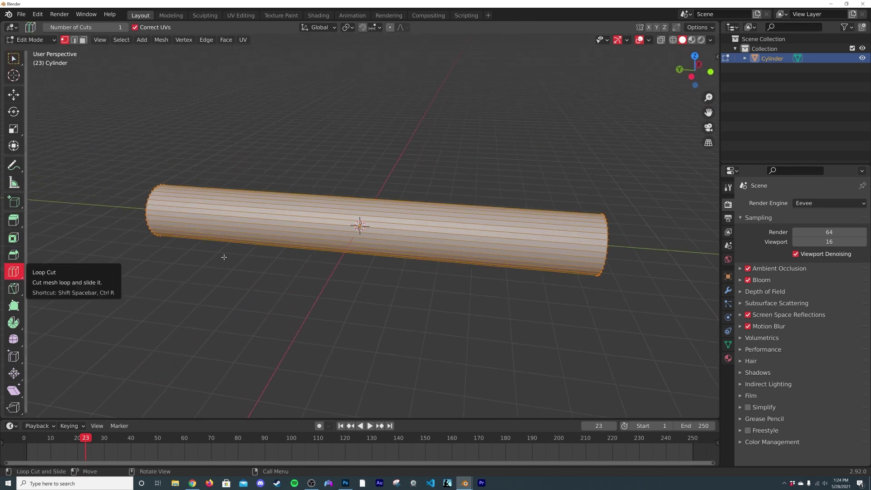
{"action": "left_click", "coordinate": [359, 209]}
{"action": "left_click", "coordinate": [54, 410]}
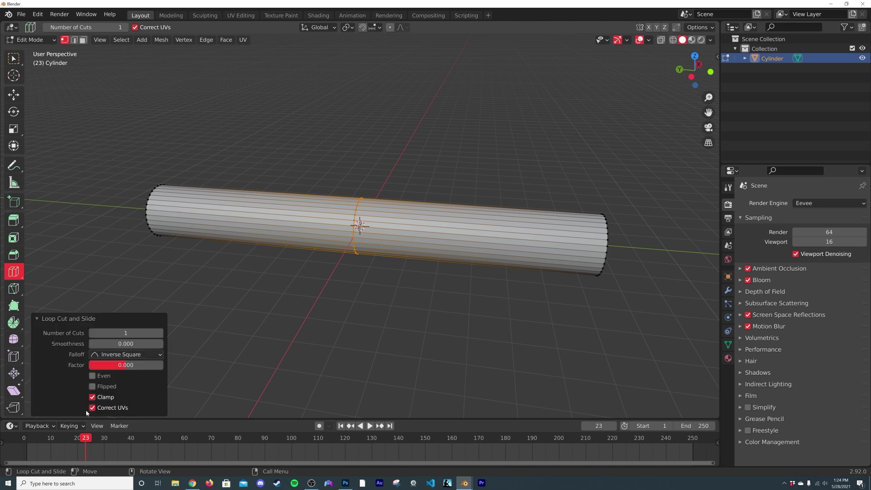
{"action": "left_click", "coordinate": [126, 333]}
{"action": "type", "text": "80"}
{"action": "key", "text": "Return"}
{"action": "scroll", "coordinate": [414, 221], "scroll_direction": "up", "scroll_amount": 8}
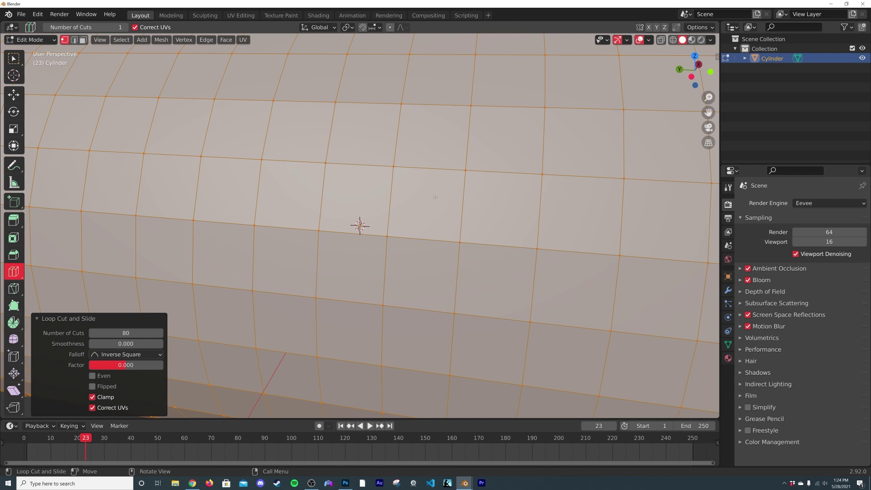
Switch to the Move tool and Face select mode, facing the rod's end cap
{"action": "left_click", "coordinate": [13, 94]}
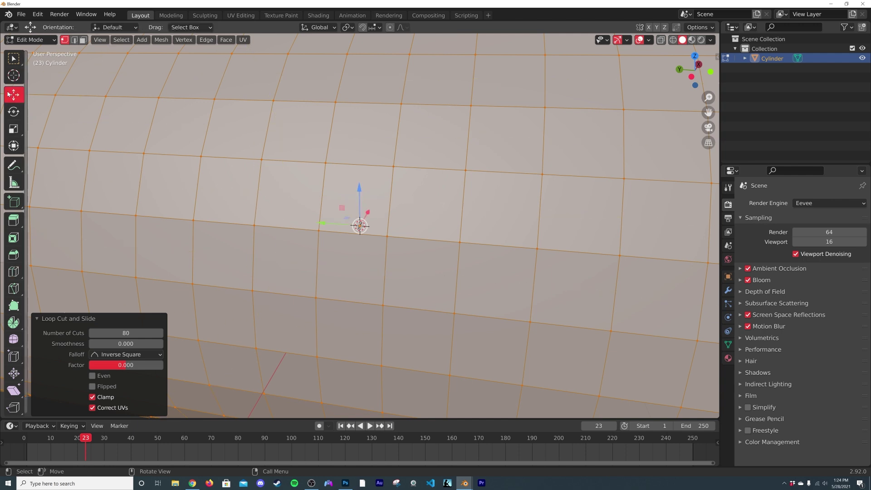
{"action": "scroll", "coordinate": [329, 272], "scroll_direction": "down", "scroll_amount": 5}
{"action": "scroll", "coordinate": [393, 256], "scroll_direction": "down", "scroll_amount": 4}
{"action": "middle_click_drag", "start_coordinate": [393, 256], "coordinate": [461, 250]}
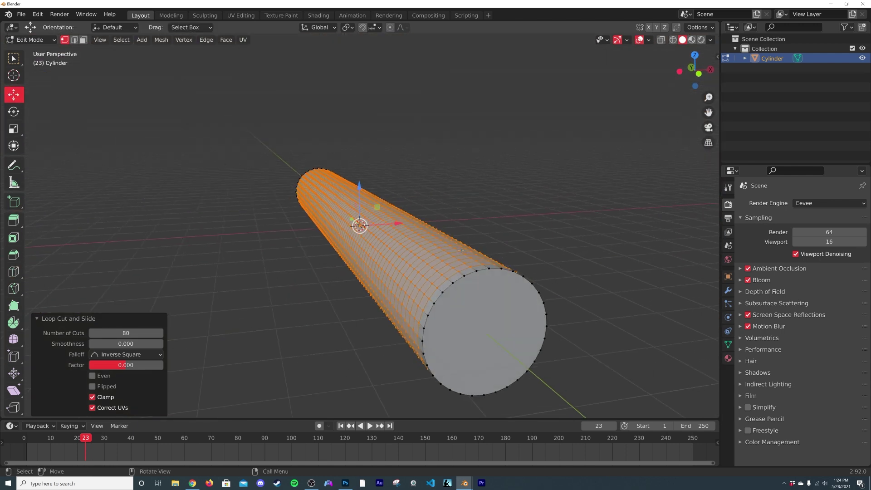
{"action": "left_click", "coordinate": [83, 40]}
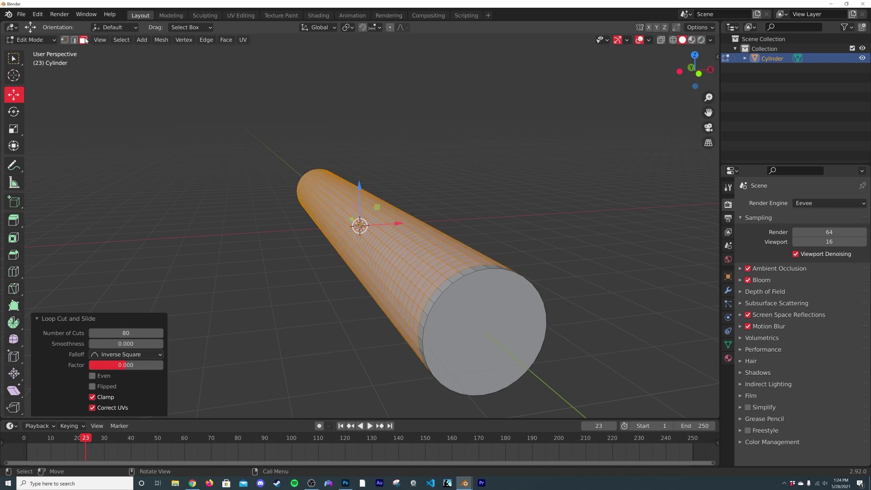
Delete both end cap faces of the cylinder to leave an open tube
{"action": "left_click", "coordinate": [532, 325]}
{"action": "key", "text": "x"}
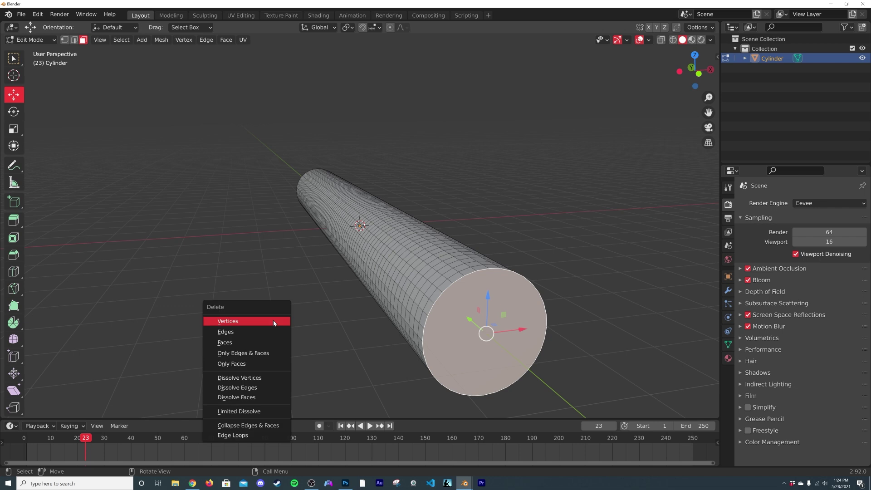
{"action": "left_click", "coordinate": [245, 343]}
{"action": "middle_click_drag", "start_coordinate": [242, 342], "coordinate": [438, 251]}
{"action": "left_click", "coordinate": [438, 250]}
{"action": "key", "text": "x"}
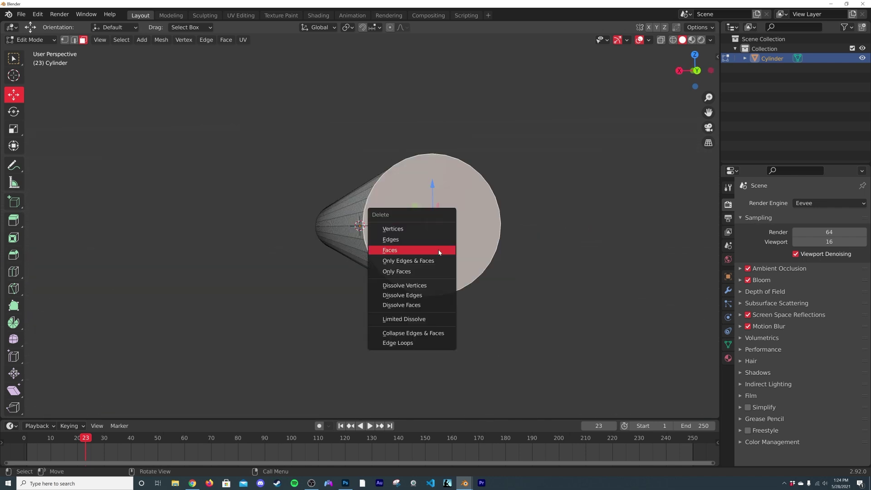
{"action": "left_click", "coordinate": [439, 252]}
Duplicate the tube in place, hide the copy Cylinder.001, and re-enter Edit Mode on Cylinder
{"action": "key", "text": "Tab"}
{"action": "middle_click_drag", "start_coordinate": [467, 266], "coordinate": [266, 268]}
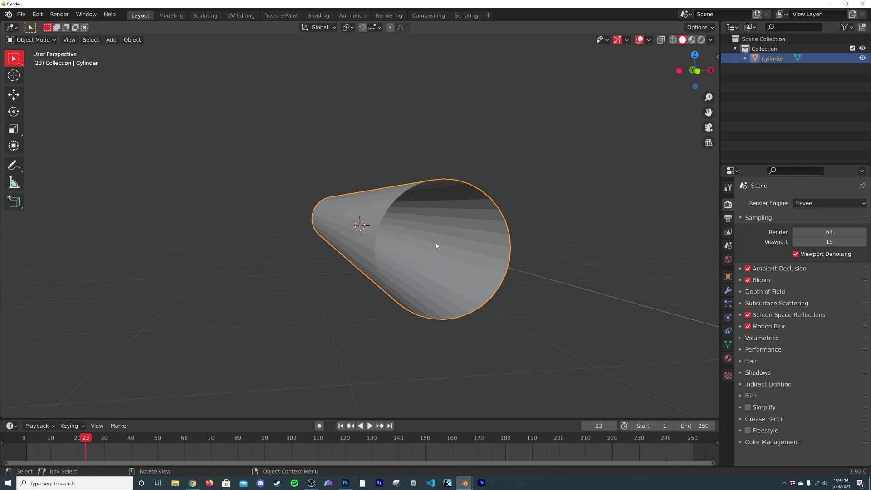
{"action": "key", "text": "shift+d"}
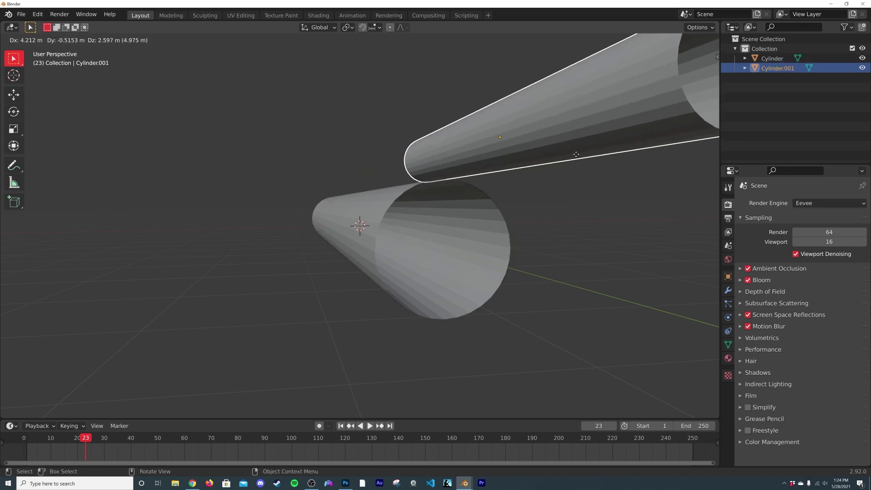
{"action": "key", "text": "Escape"}
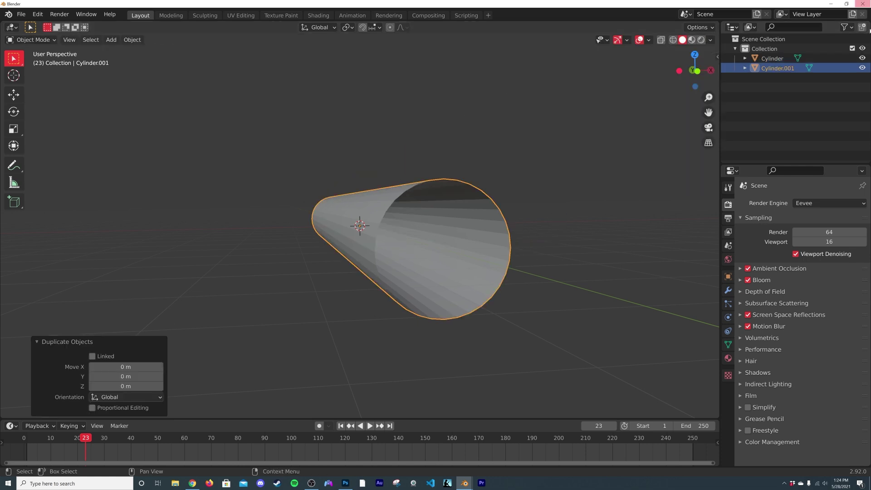
{"action": "left_click", "coordinate": [859, 68]}
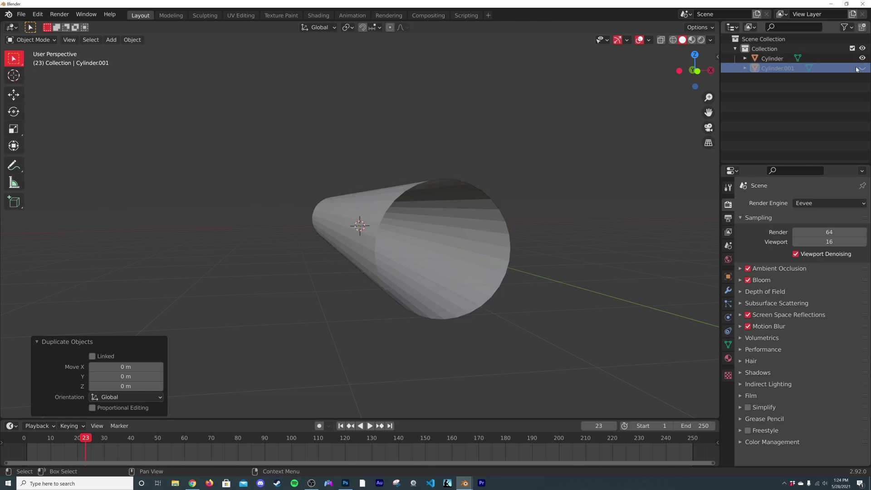
{"action": "left_click", "coordinate": [442, 218]}
{"action": "key", "text": "Tab"}
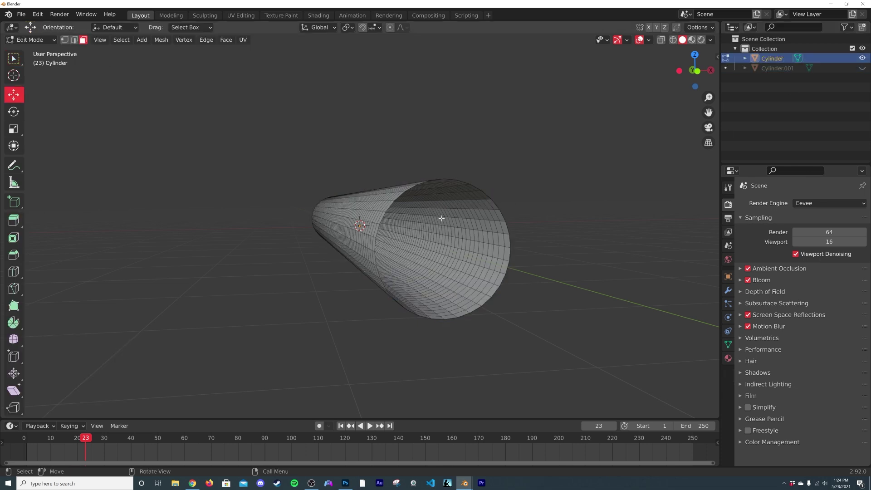
Subdivide the whole tube mesh with Smoothness set to 1
{"action": "key", "text": "a"}
{"action": "right_click", "coordinate": [441, 218]}
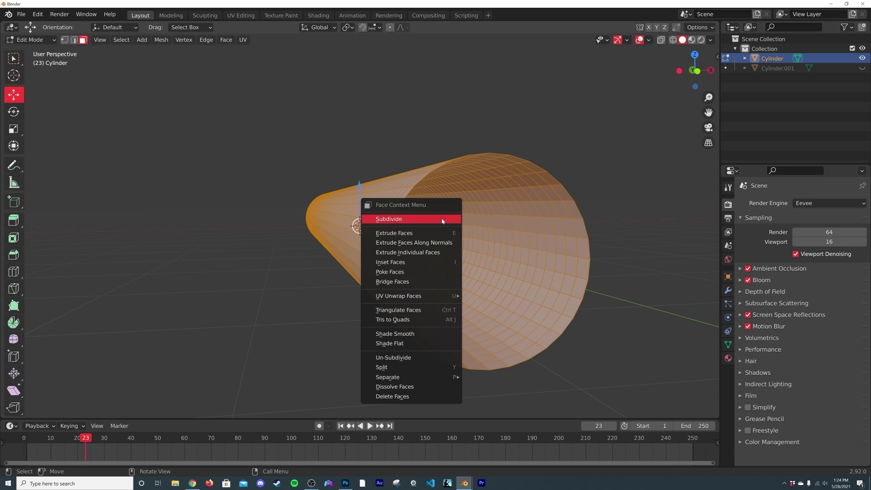
{"action": "left_click", "coordinate": [441, 218]}
{"action": "mouse_move", "coordinate": [106, 353]}
{"action": "left_mouse_down"}
{"action": "mouse_move", "coordinate": [136, 353]}
{"action": "mouse_move", "coordinate": [106, 353]}
{"action": "left_mouse_up"}
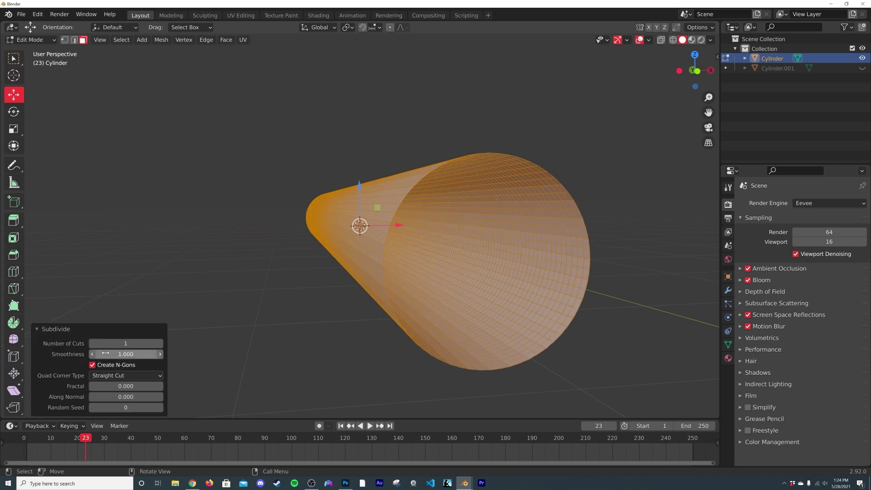
Return to Object Mode and apply Shade Smooth to the tube
{"action": "key", "text": "Tab"}
{"action": "right_click", "coordinate": [470, 278]}
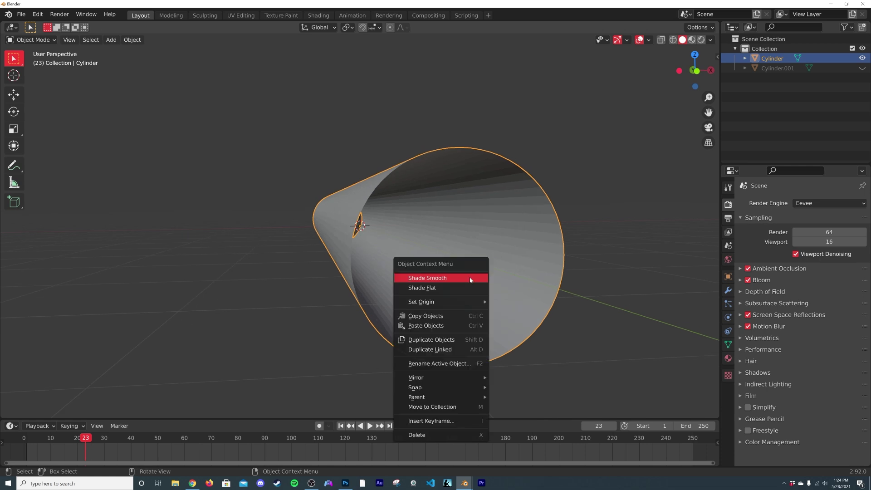
{"action": "left_click", "coordinate": [469, 278]}
{"action": "middle_click_drag", "start_coordinate": [470, 277], "coordinate": [510, 354]}
{"action": "mouse_move", "coordinate": [450, 291]}
{"action": "middle_mouse_down"}
{"action": "mouse_move", "coordinate": [383, 303]}
{"action": "mouse_move", "coordinate": [457, 294]}
{"action": "middle_mouse_up"}
Add a Bezier circle and rotate it 90° on X to stand upright
{"action": "key", "text": "shift+a"}
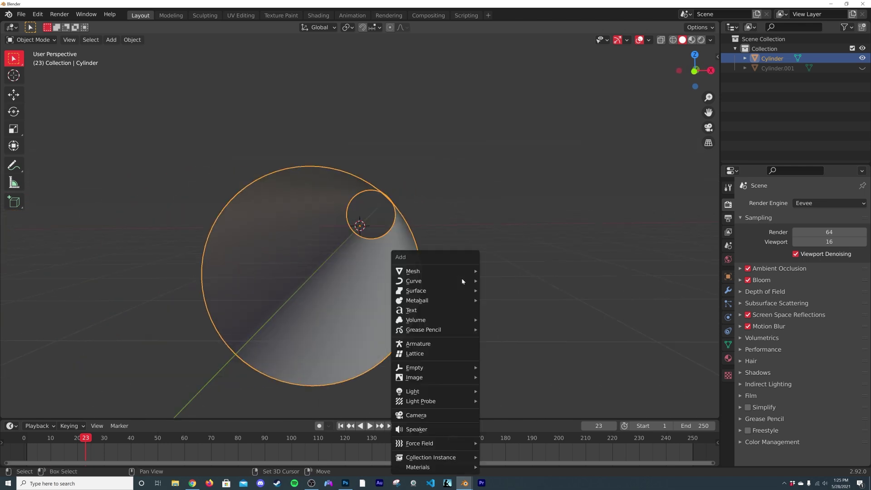
{"action": "mouse_move", "coordinate": [405, 271]}
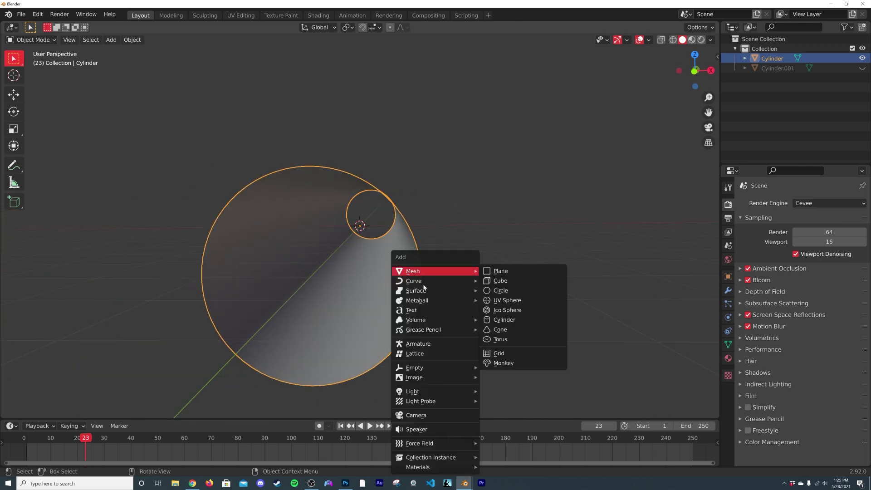
{"action": "mouse_move", "coordinate": [426, 281]}
{"action": "left_click", "coordinate": [506, 291]}
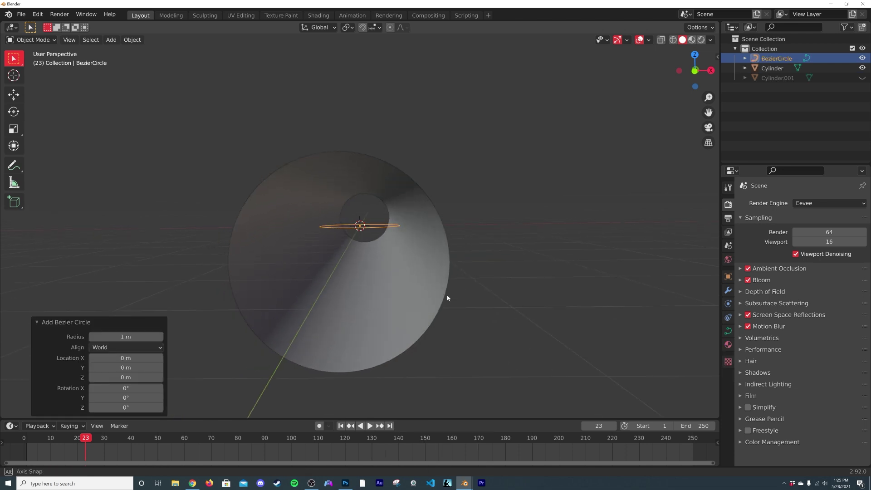
{"action": "key", "text": "r"}
{"action": "key", "text": "x"}
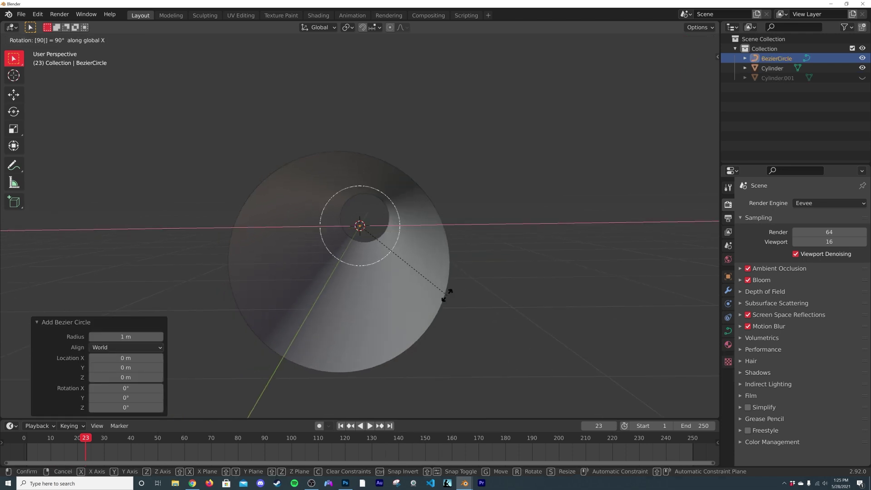
{"action": "key", "text": "9"}
{"action": "key", "text": "0"}
{"action": "key", "text": "Return"}
Set the circle's Resolution Preview U and Render U both to 64
{"action": "scroll", "coordinate": [394, 259], "scroll_direction": "up", "scroll_amount": 2}
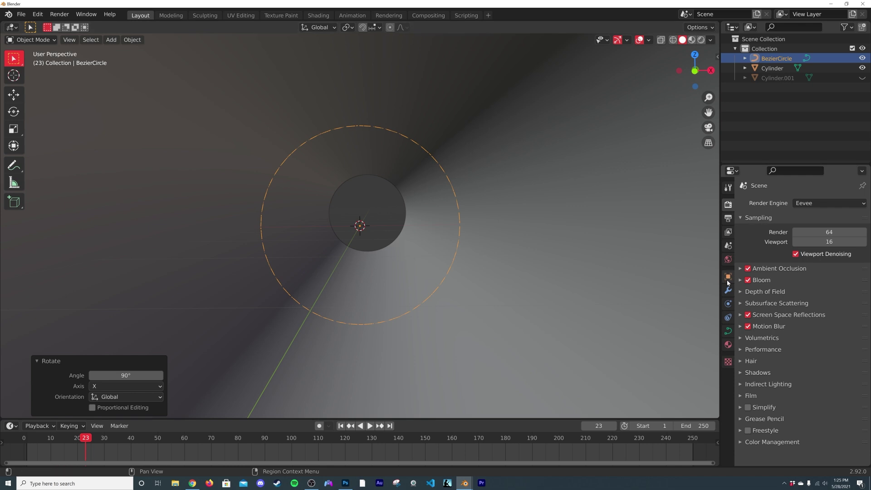
{"action": "left_click", "coordinate": [728, 331]}
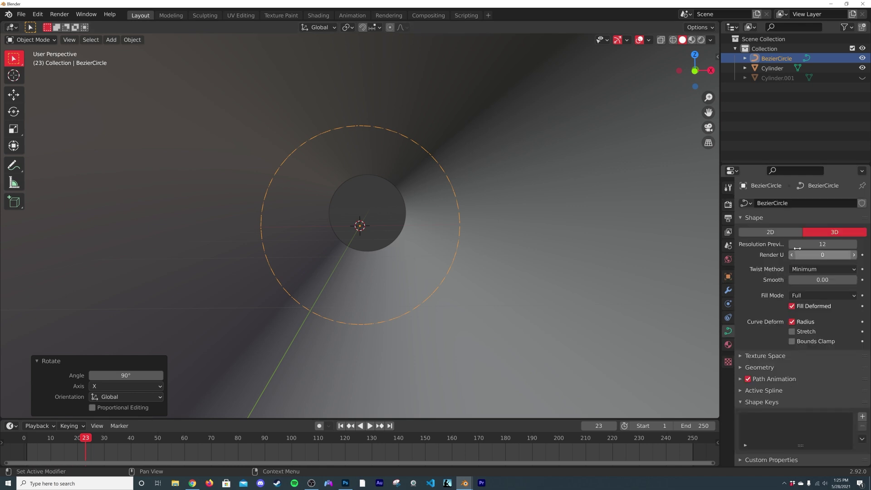
{"action": "left_click_drag", "start_coordinate": [803, 245], "coordinate": [855, 246]}
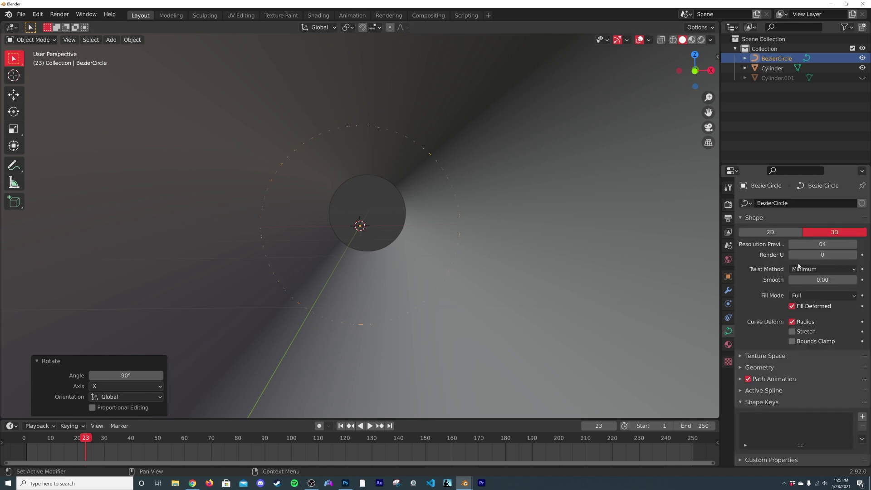
{"action": "left_click", "coordinate": [822, 254]}
{"action": "type", "text": "64"}
{"action": "key", "text": "Return"}
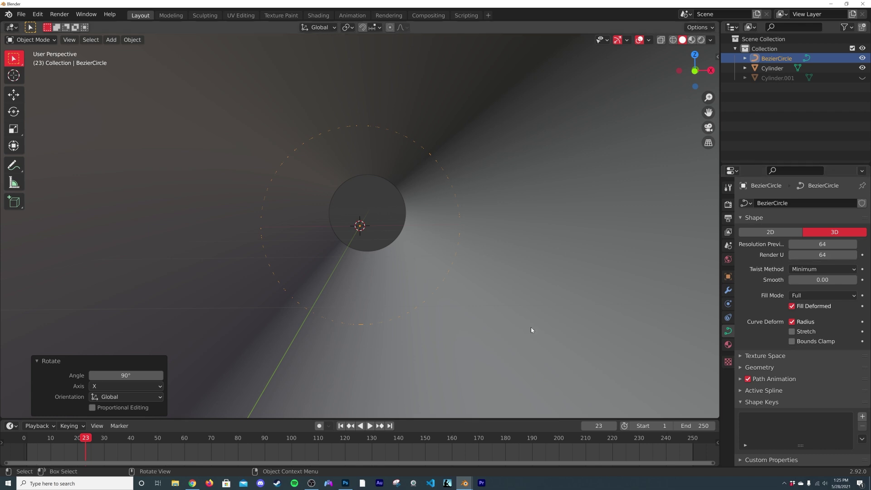
Give the ring a 0.058 m bevel depth and scale it to 0.963
{"action": "left_click", "coordinate": [759, 367]}
{"action": "scroll", "coordinate": [803, 386], "scroll_direction": "down", "scroll_amount": 2}
{"action": "left_click_drag", "start_coordinate": [812, 427], "coordinate": [818, 427]}
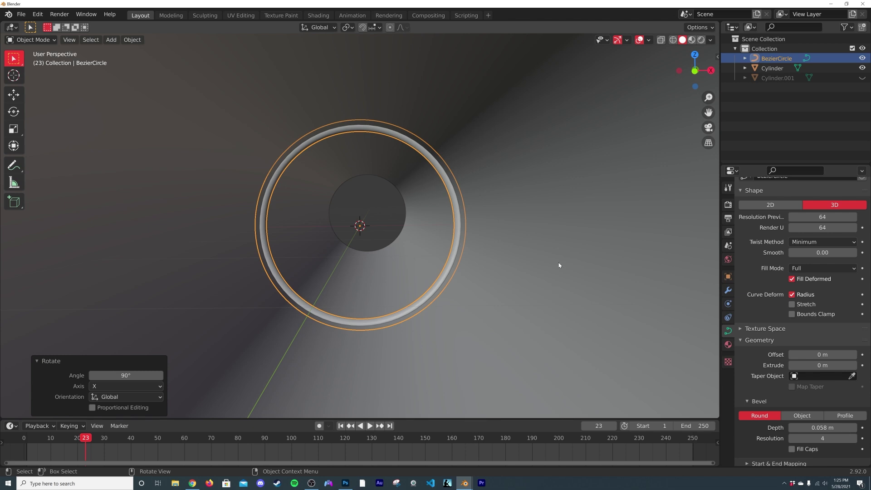
{"action": "key", "text": "s"}
{"action": "left_click", "coordinate": [552, 230]}
{"action": "middle_click_drag", "start_coordinate": [553, 230], "coordinate": [518, 233]}
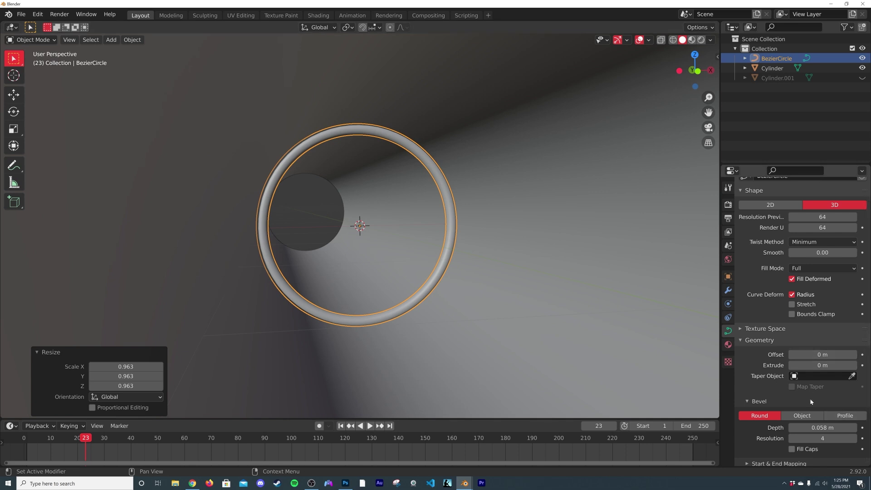
{"action": "middle_click_drag", "start_coordinate": [287, 253], "coordinate": [390, 258]}
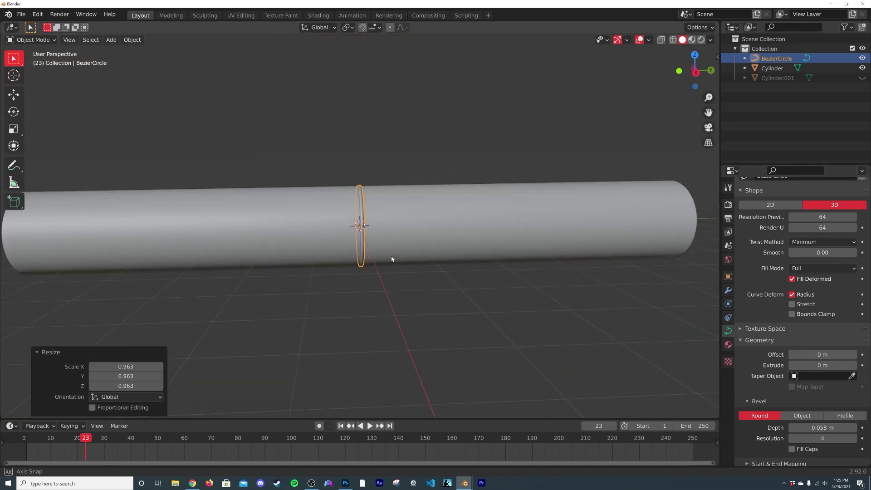
Make a linked copy of the ring and move it to -8 m on Y
{"action": "key", "text": "alt+d"}
{"action": "right_click", "coordinate": [524, 197]}
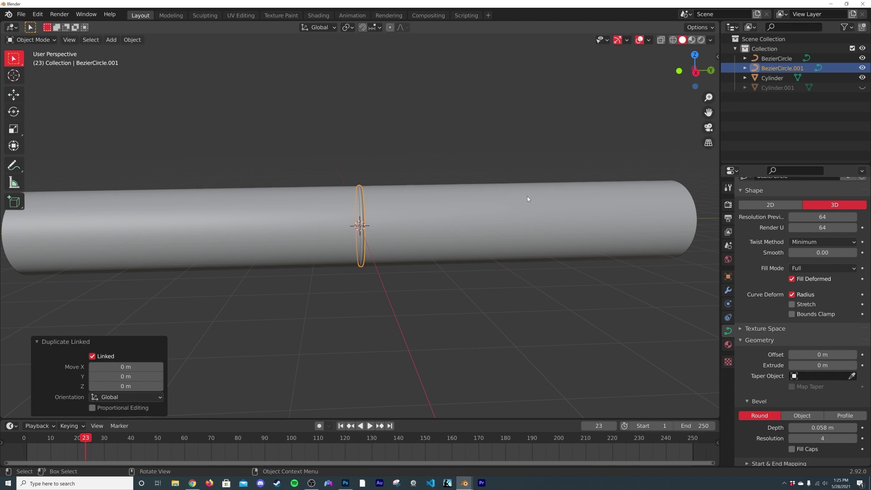
{"action": "middle_click_drag", "start_coordinate": [429, 203], "coordinate": [99, 113]}
{"action": "left_click", "coordinate": [13, 95]}
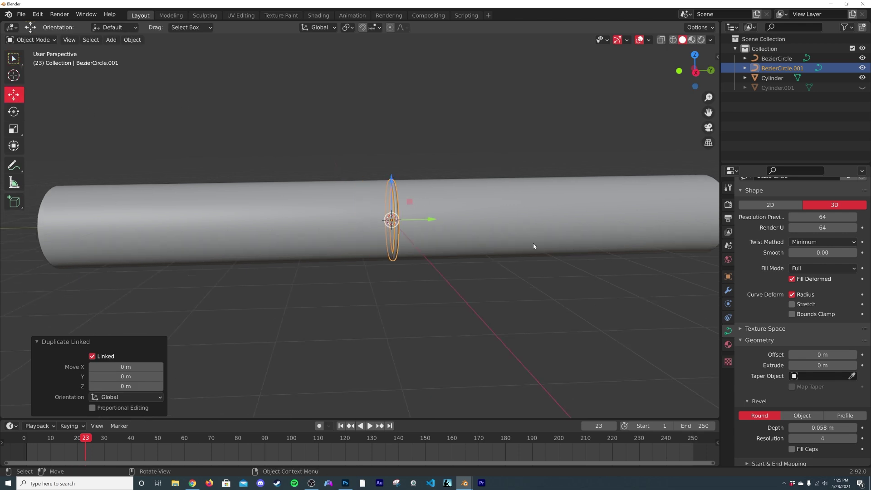
{"action": "left_click_drag", "start_coordinate": [423, 216], "coordinate": [96, 239]}
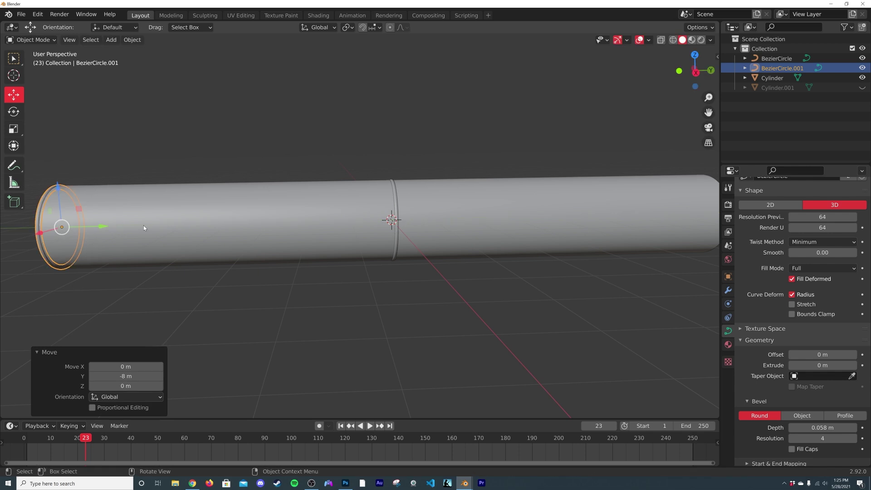
Make two more linked ring copies, placed at 4 m and 8 m along Y
{"action": "key", "text": "alt+d"}
{"action": "key", "text": "Escape"}
{"action": "key", "text": "g"}
{"action": "key", "text": "y"}
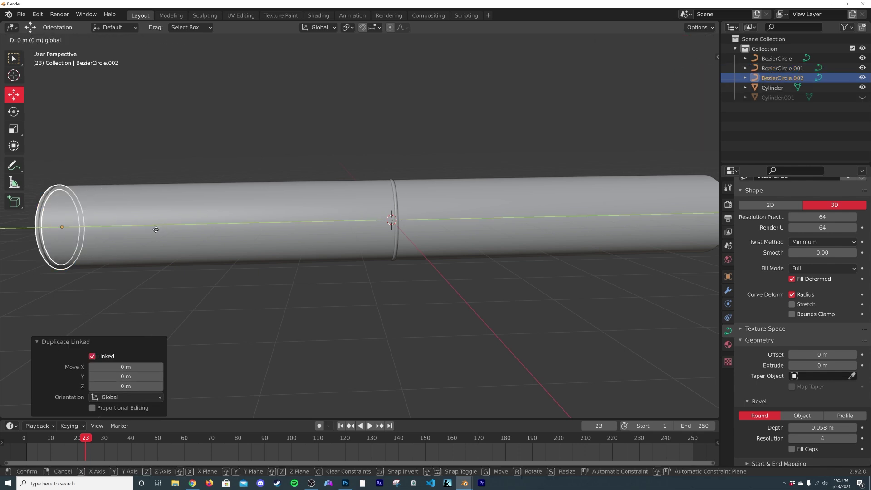
{"action": "left_click", "coordinate": [266, 230]}
{"action": "scroll", "coordinate": [280, 230], "scroll_direction": "down", "scroll_amount": 2}
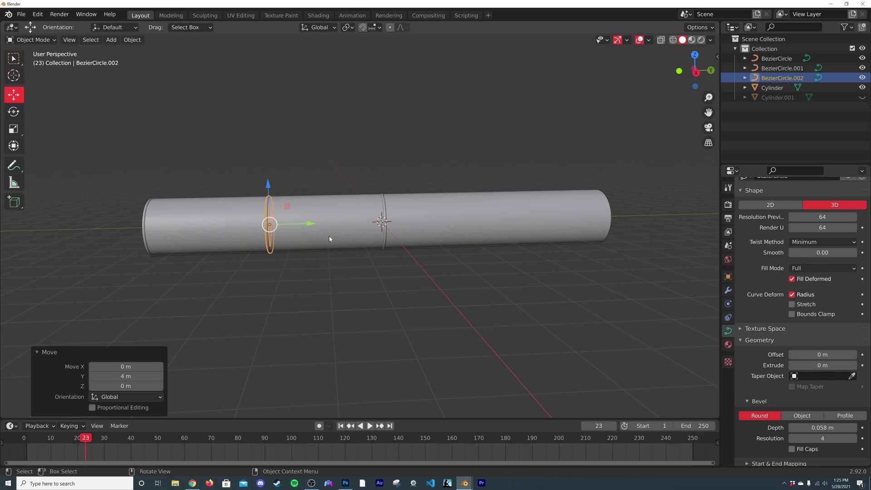
{"action": "key", "text": "alt+d"}
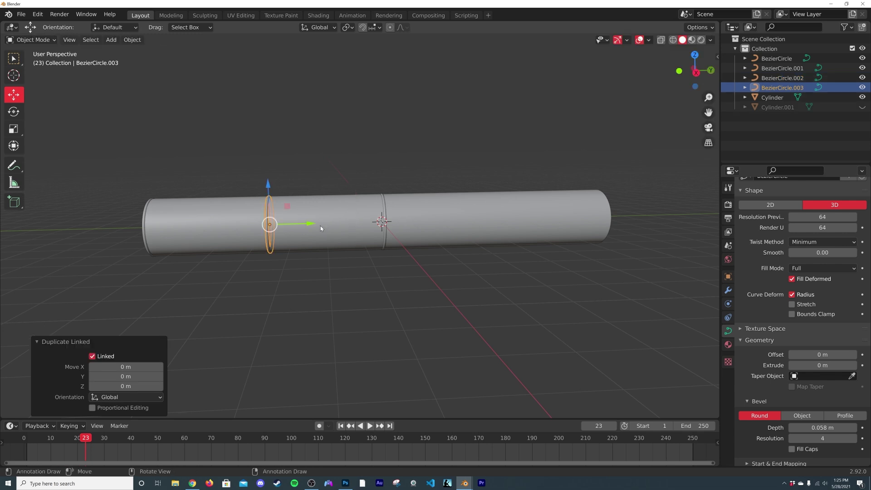
{"action": "key", "text": "y"}
{"action": "left_click", "coordinate": [555, 231]}
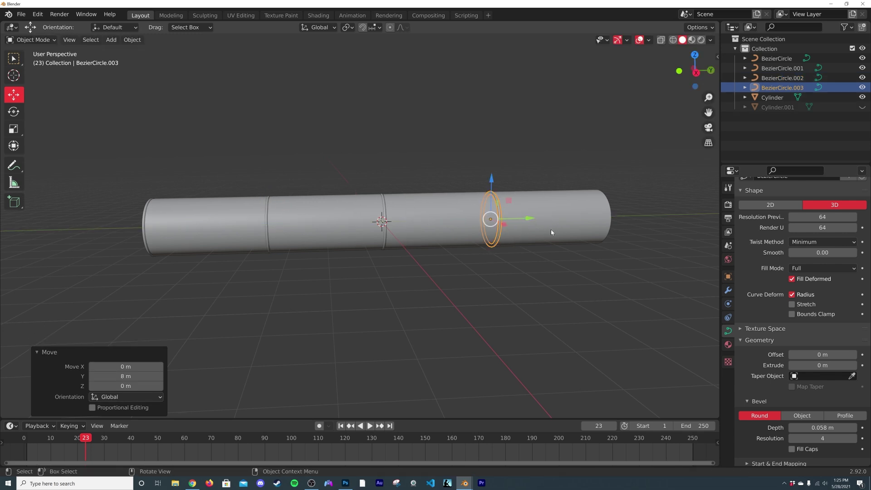
{"action": "middle_click_drag", "start_coordinate": [556, 231], "coordinate": [526, 236]}
{"action": "middle_click_drag", "start_coordinate": [436, 249], "coordinate": [452, 259]}
Select and unhide Cylinder.001, selecting all its geometry in Edit Mode
{"action": "left_click", "coordinate": [792, 108]}
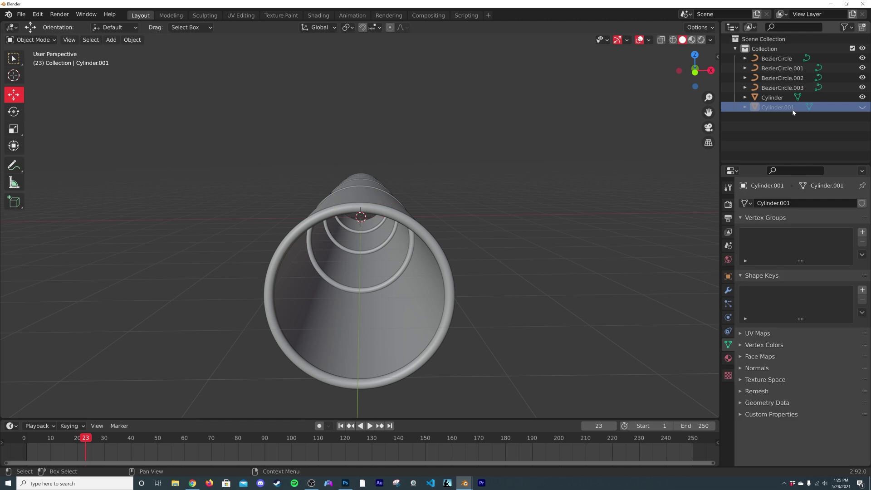
{"action": "left_click", "coordinate": [863, 110]}
{"action": "middle_click_drag", "start_coordinate": [466, 237], "coordinate": [488, 92]}
{"action": "scroll", "coordinate": [470, 220], "scroll_direction": "up", "scroll_amount": 4}
{"action": "key", "text": "Tab"}
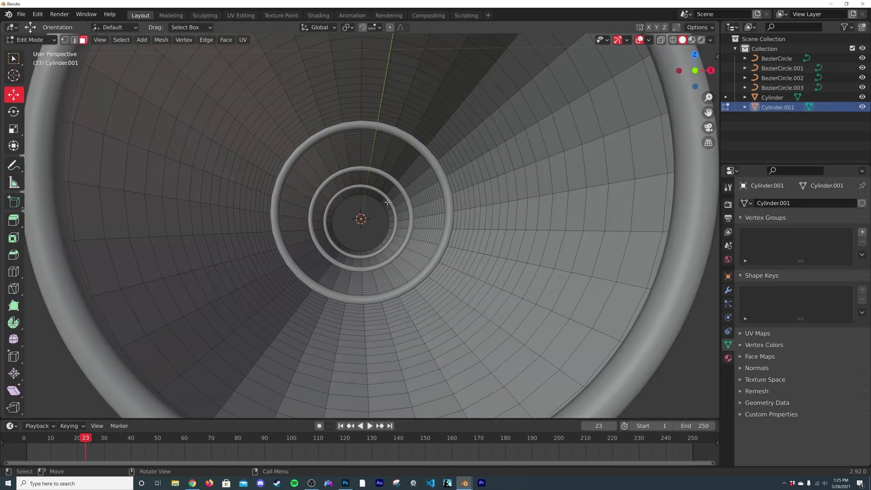
{"action": "key", "text": "a"}
{"action": "key", "text": "Tab"}
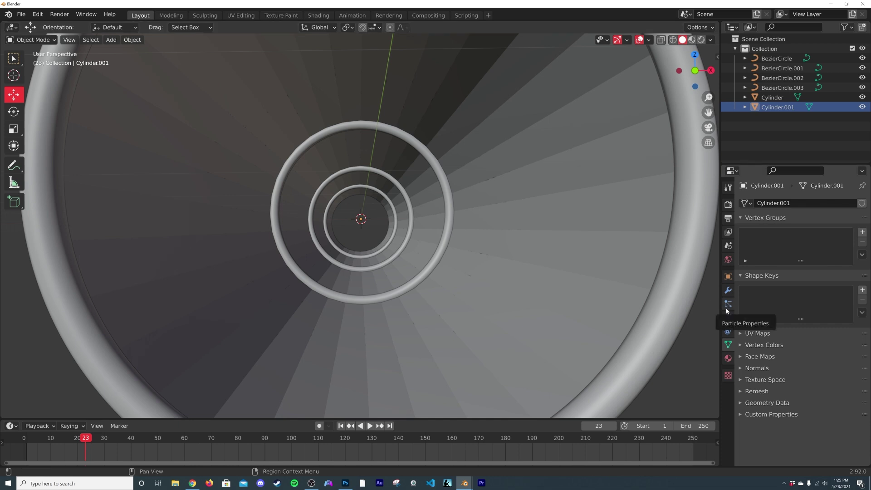
Set Cylinder.001's Scale X and Y to 0.957 in Object Properties
{"action": "left_click", "coordinate": [727, 290]}
{"action": "left_click", "coordinate": [728, 277]}
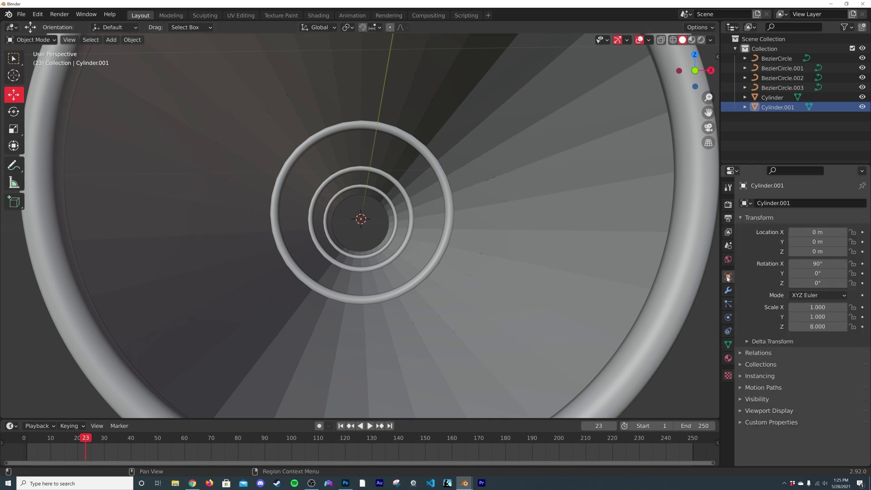
{"action": "left_click_drag", "start_coordinate": [824, 307], "coordinate": [815, 307]}
{"action": "left_click", "coordinate": [815, 307]}
{"action": "type", "text": "0.957"}
{"action": "key", "text": "Return"}
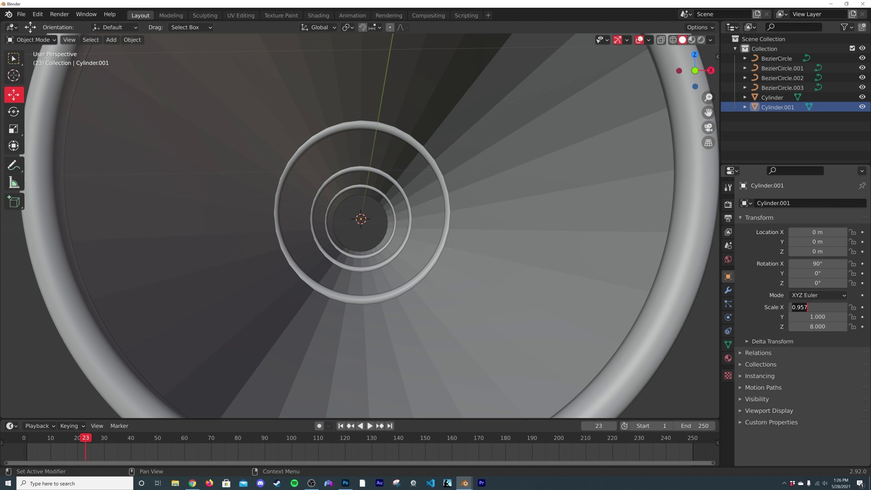
{"action": "left_click", "coordinate": [808, 316]}
{"action": "type", "text": "0.957"}
{"action": "key", "text": "Return"}
{"action": "middle_click_drag", "start_coordinate": [444, 331], "coordinate": [451, 333]}
{"action": "key", "text": "Tab"}
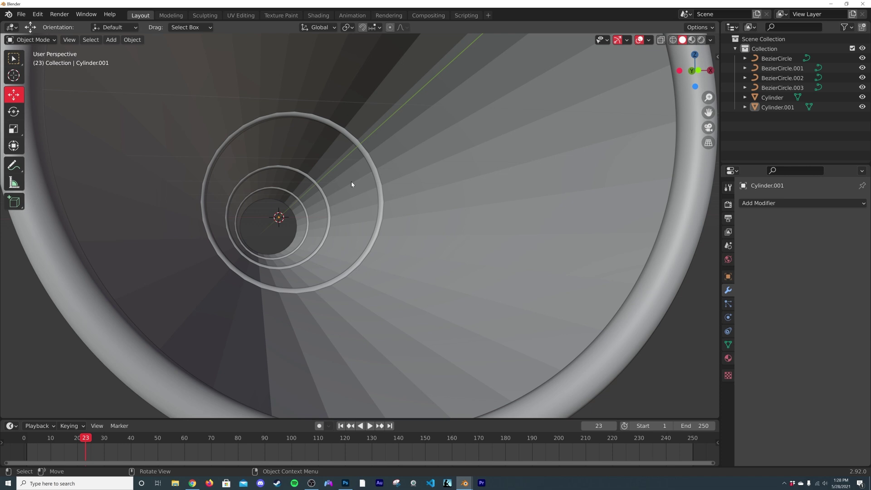
Create vertex group 'Group' on Cylinder.001 and assign all its vertices to it
{"action": "key", "text": "Tab"}
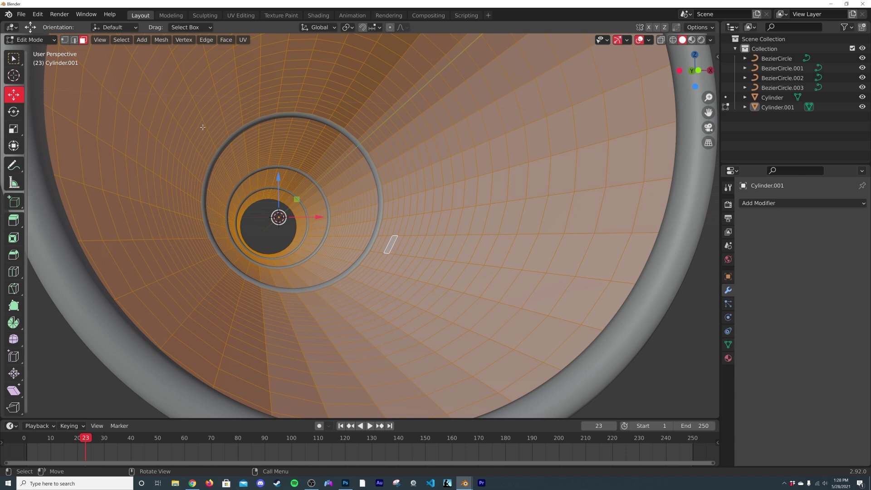
{"action": "key", "text": "Tab"}
{"action": "key", "text": "Tab"}
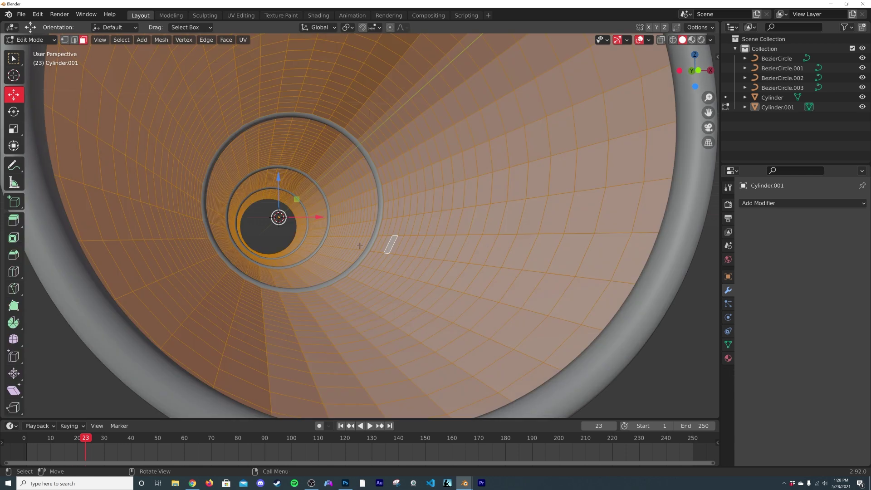
{"action": "left_click", "coordinate": [728, 345]}
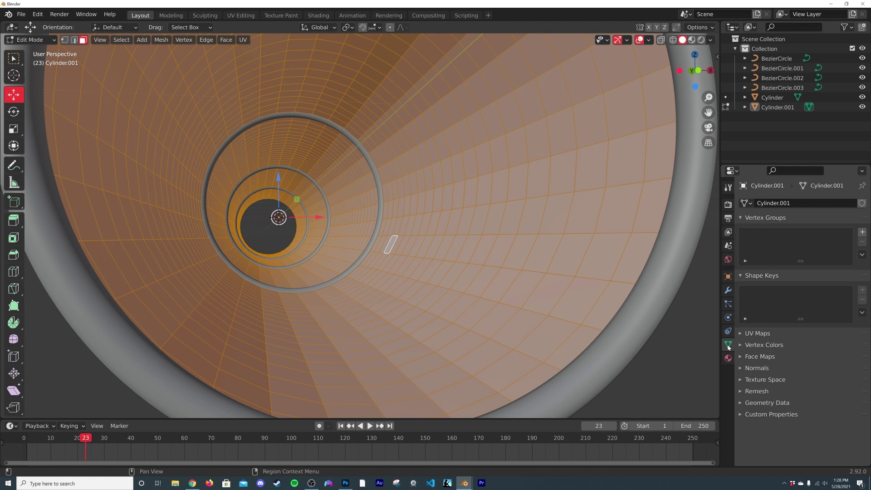
{"action": "left_click", "coordinate": [861, 232]}
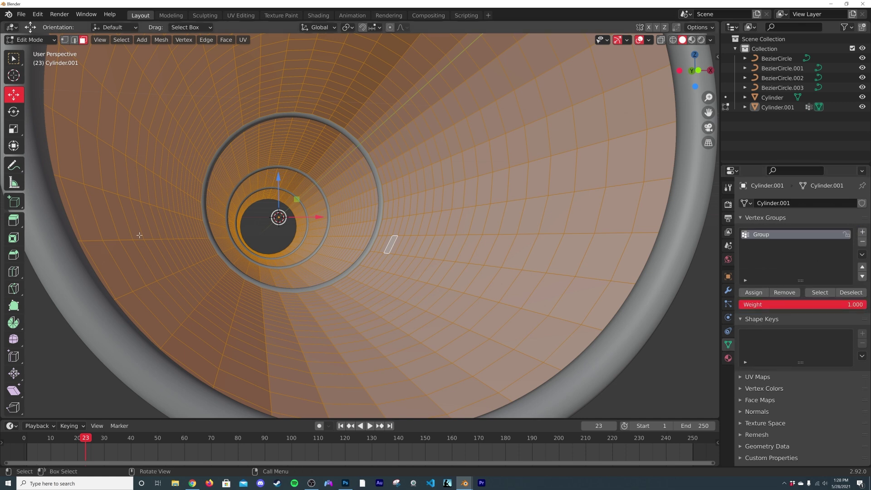
{"action": "left_click", "coordinate": [749, 293]}
{"action": "key", "text": "Tab"}
{"action": "left_click", "coordinate": [728, 290]}
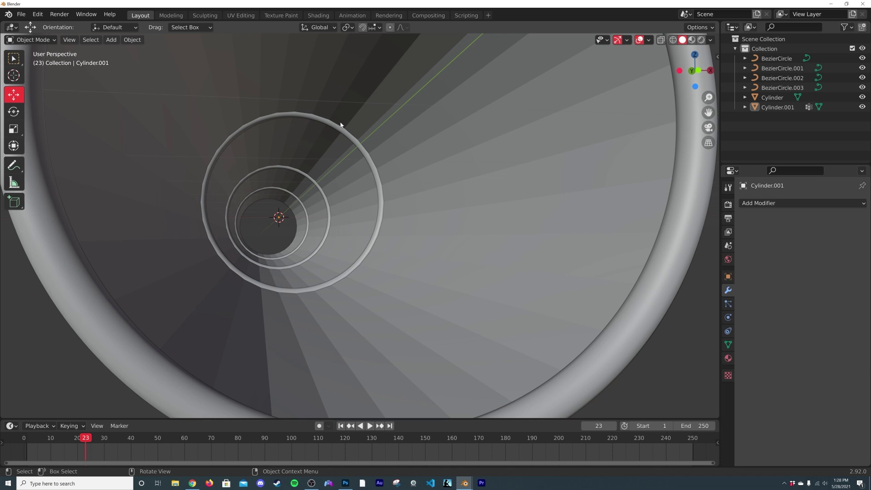
Add a Vertex Weight Edit modifier on Group with Group Add and Group Remove enabled
{"action": "left_click", "coordinate": [781, 204]}
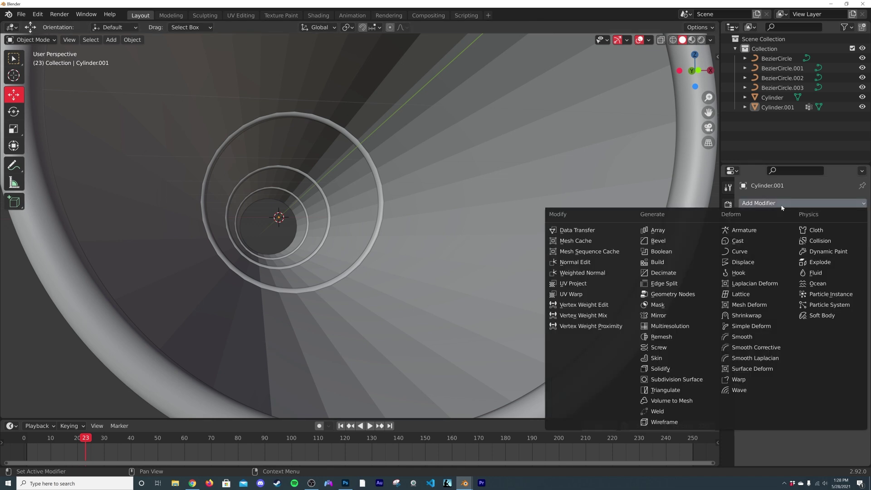
{"action": "left_click", "coordinate": [591, 303]}
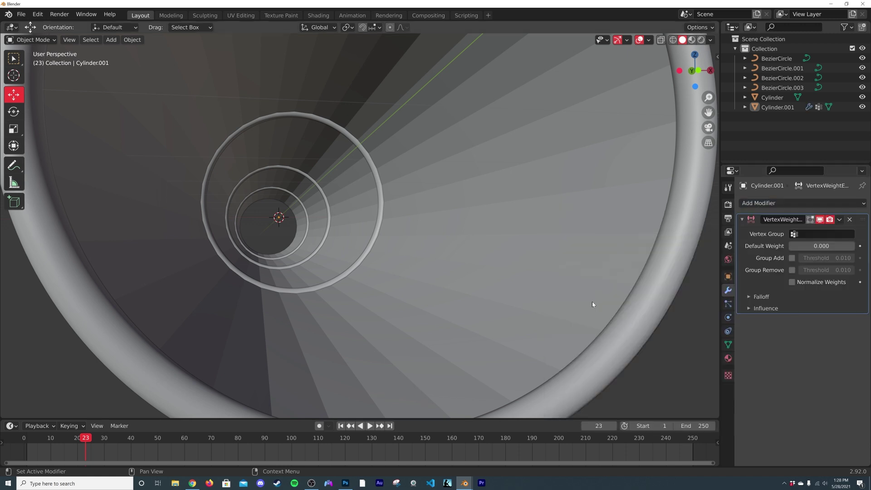
{"action": "left_click", "coordinate": [806, 237]}
{"action": "left_click", "coordinate": [782, 248]}
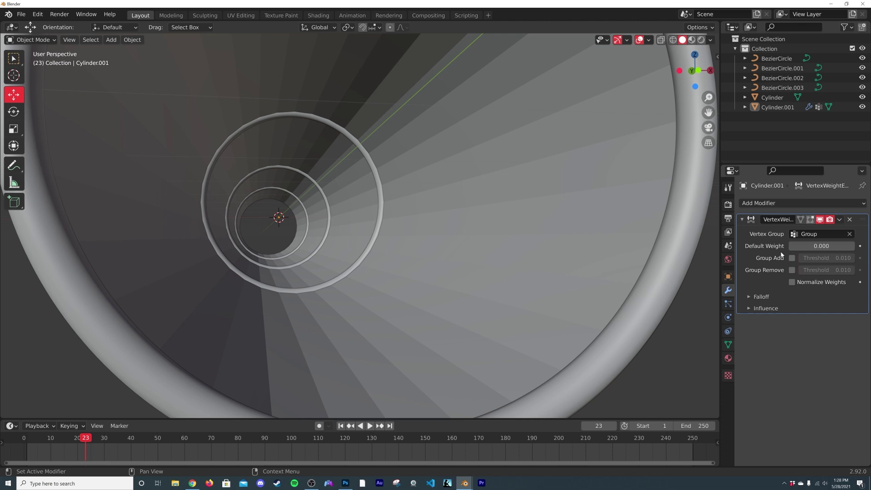
{"action": "left_click", "coordinate": [792, 258]}
{"action": "left_click", "coordinate": [792, 269]}
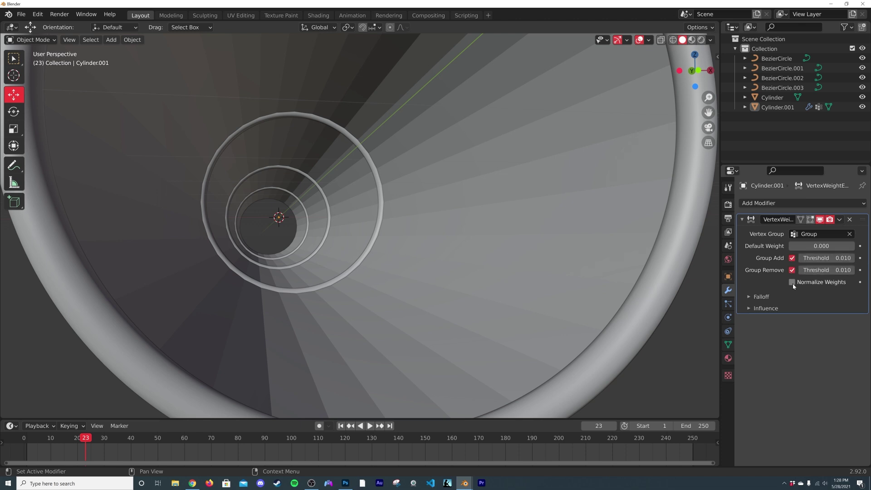
Set the modifier's falloff to an inverted Custom Curve
{"action": "left_click", "coordinate": [762, 297]}
{"action": "left_click", "coordinate": [807, 311]}
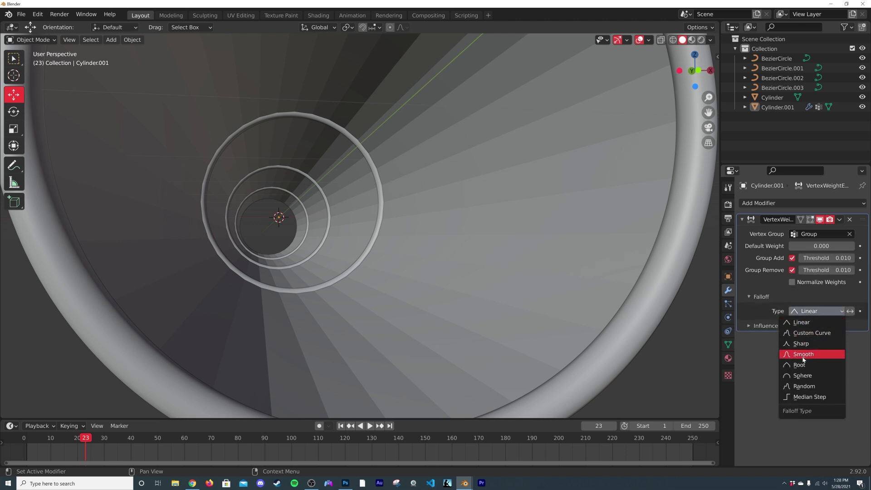
{"action": "left_click", "coordinate": [811, 332]}
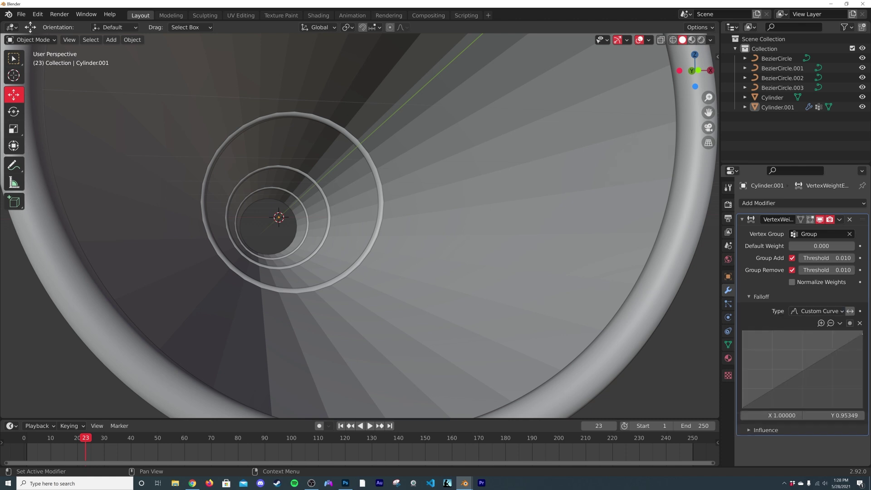
{"action": "left_click_drag", "start_coordinate": [743, 408], "coordinate": [743, 329]}
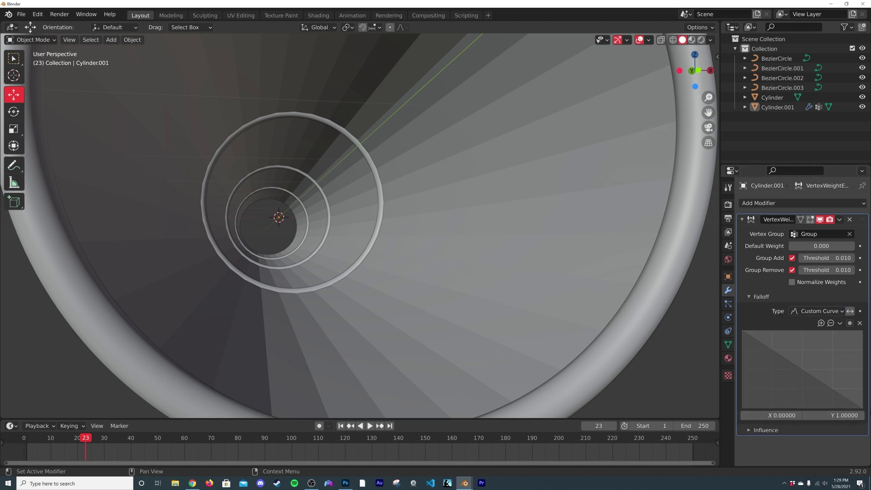
{"action": "left_click", "coordinate": [761, 429]}
{"action": "scroll", "coordinate": [771, 436], "scroll_direction": "down", "scroll_amount": 1}
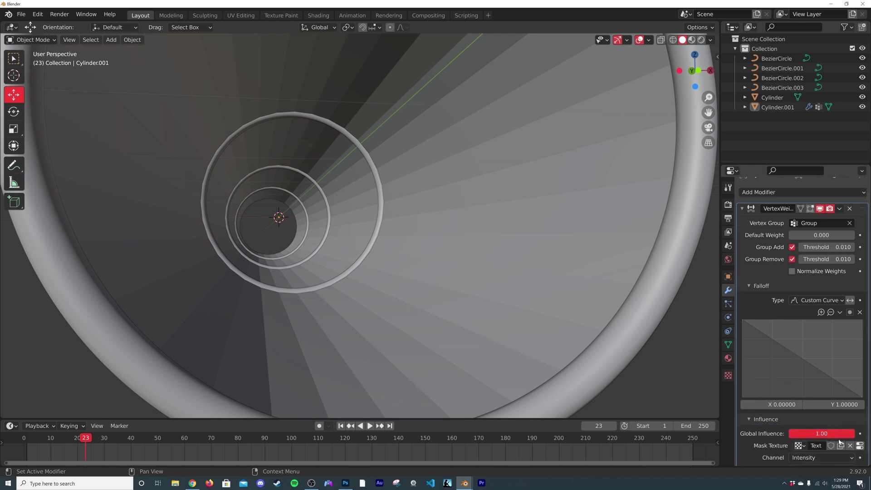
Make the mask texture a Clouds type with Contrast raised to about 4.98
{"action": "left_click", "coordinate": [859, 445]}
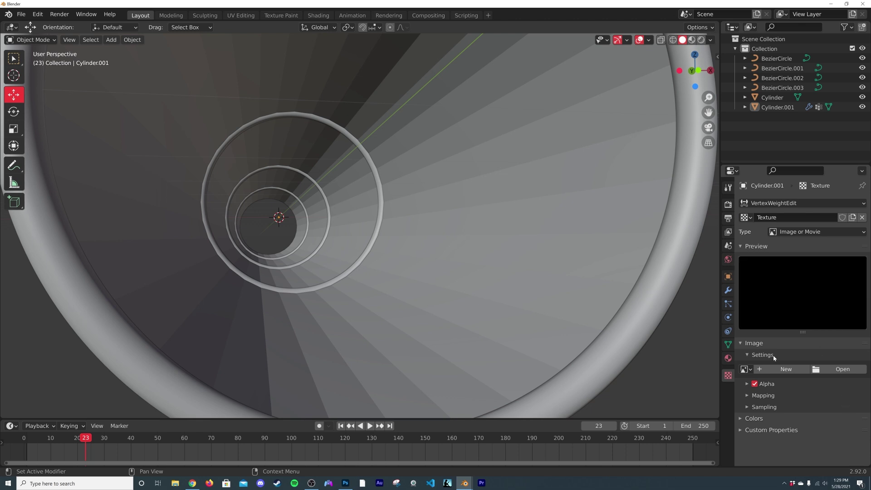
{"action": "left_click", "coordinate": [798, 232]}
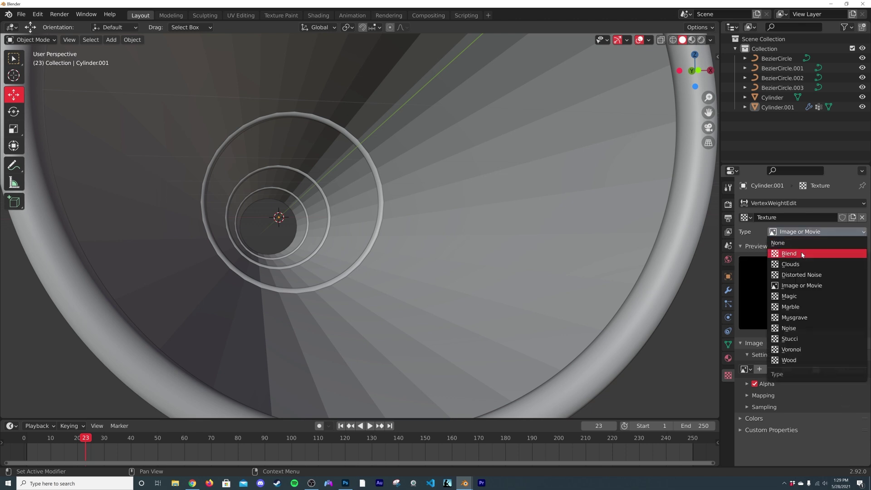
{"action": "left_click", "coordinate": [799, 265]}
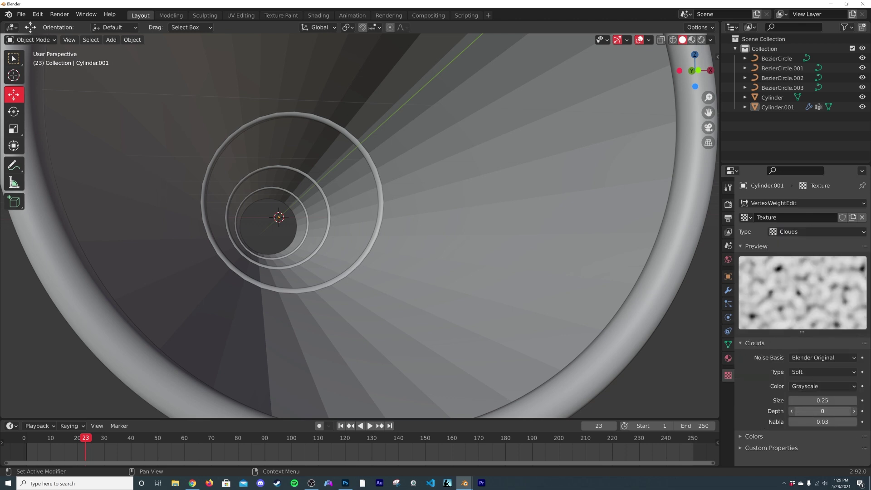
{"action": "left_click", "coordinate": [753, 436]}
{"action": "scroll", "coordinate": [771, 440], "scroll_direction": "down", "scroll_amount": 3}
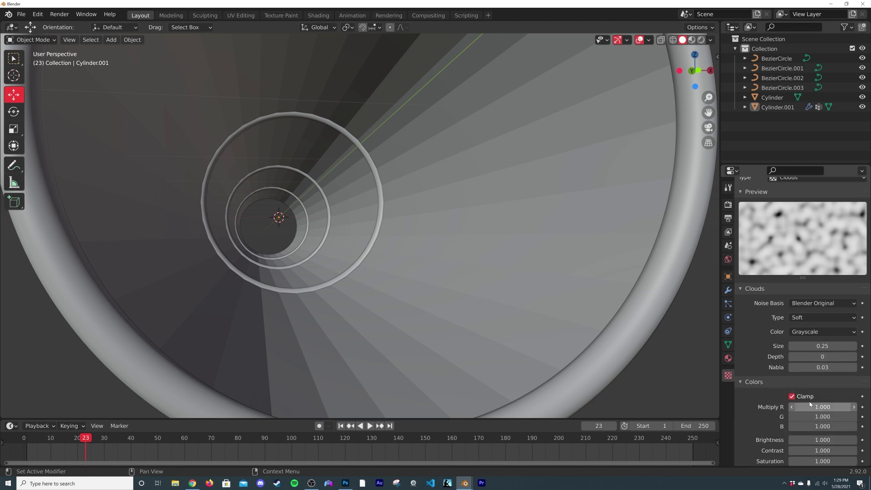
{"action": "left_click_drag", "start_coordinate": [821, 451], "coordinate": [866, 450]}
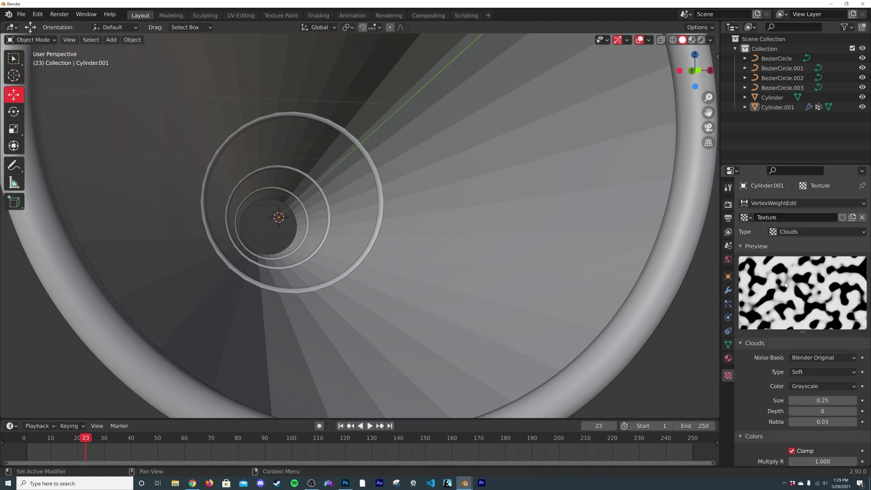
Collapse the Vertex Weight Edit panel and bring up the Add Modifier list
{"action": "left_click", "coordinate": [727, 292]}
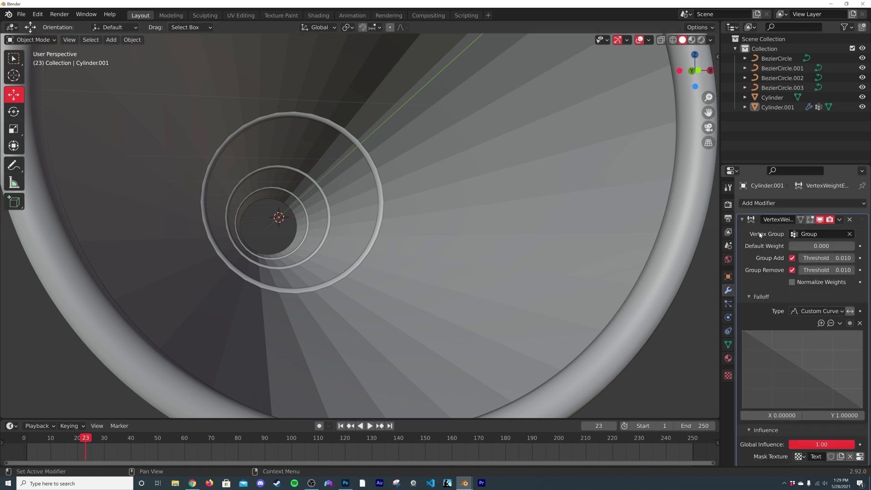
{"action": "left_click", "coordinate": [743, 220]}
{"action": "left_click", "coordinate": [752, 204]}
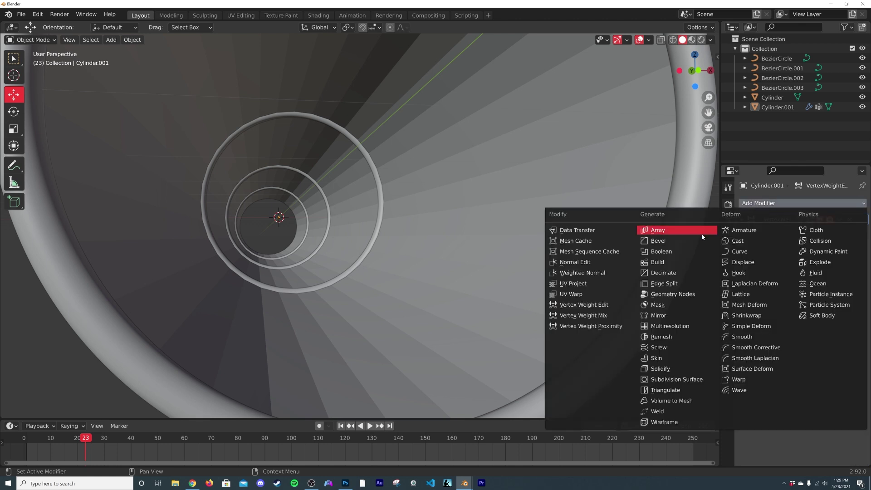
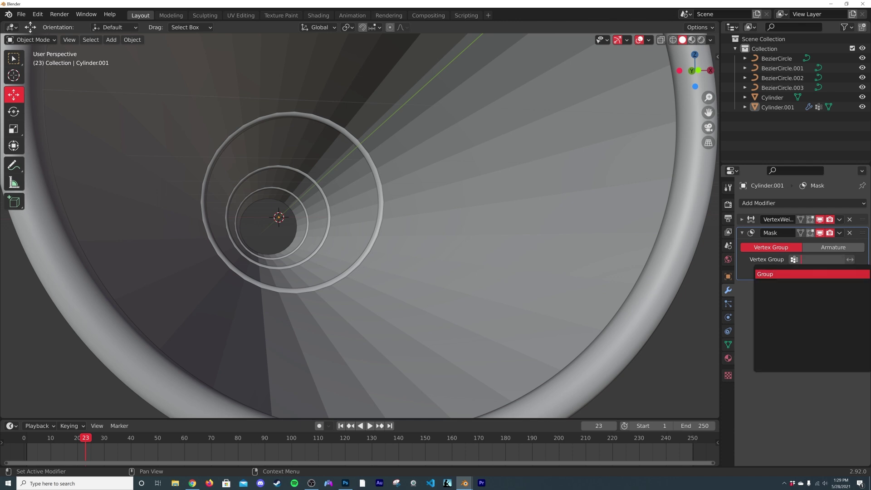
Select the Cylinder.001 stair mesh and expand its Vertex Weight Edit modifier
{"action": "middle_click_drag", "start_coordinate": [705, 364], "coordinate": [490, 320]}
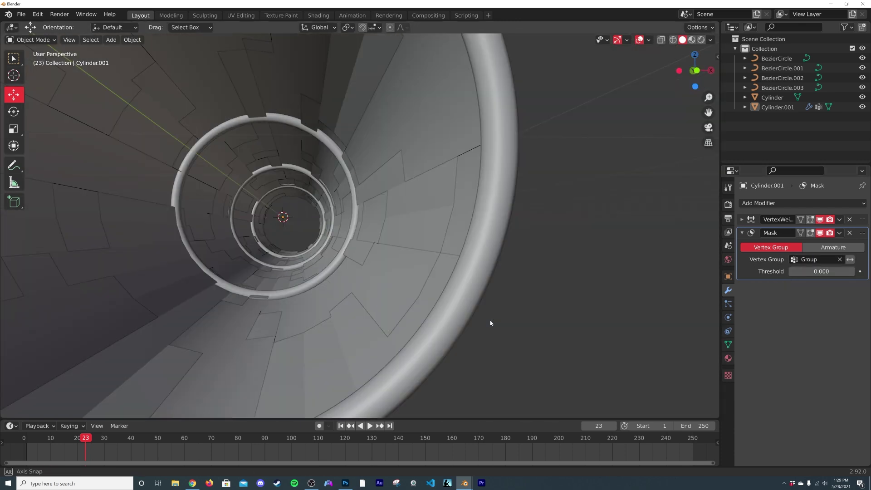
{"action": "left_click", "coordinate": [453, 238]}
{"action": "scroll", "coordinate": [440, 234], "scroll_direction": "up", "scroll_amount": 1}
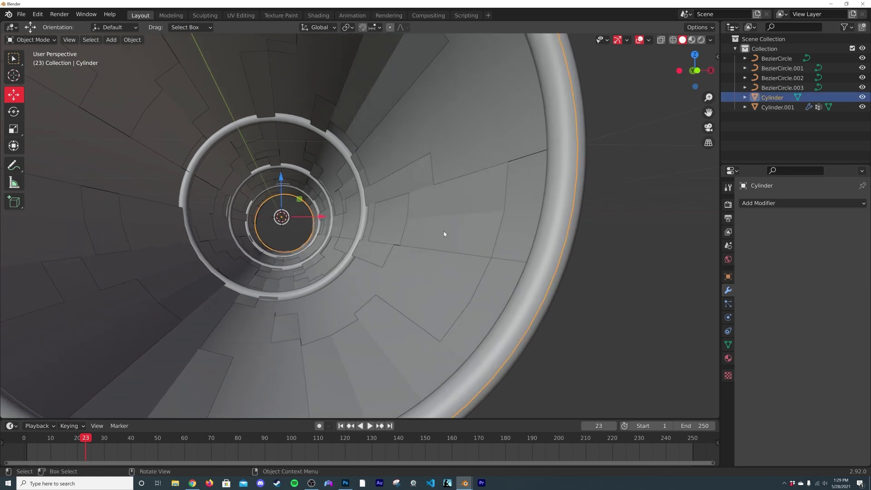
{"action": "left_click", "coordinate": [453, 227]}
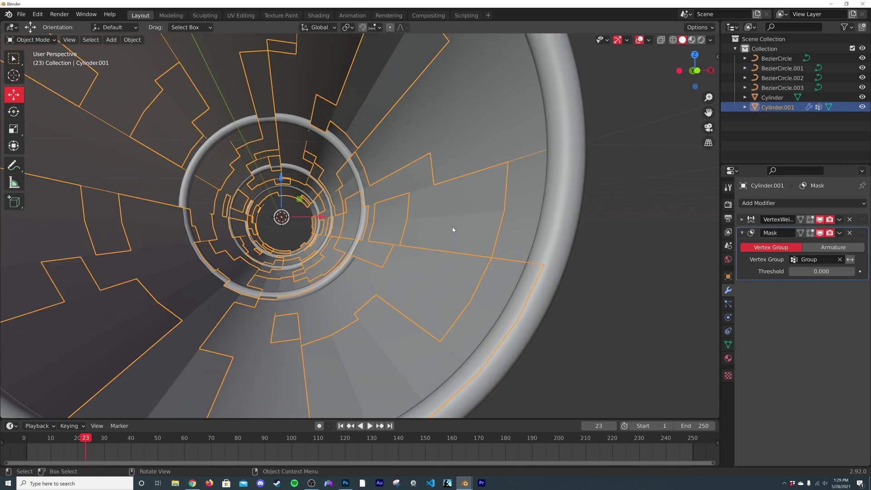
{"action": "left_click", "coordinate": [742, 219]}
{"action": "scroll", "coordinate": [766, 345], "scroll_direction": "down", "scroll_amount": 2}
{"action": "scroll", "coordinate": [782, 331], "scroll_direction": "up", "scroll_amount": 2}
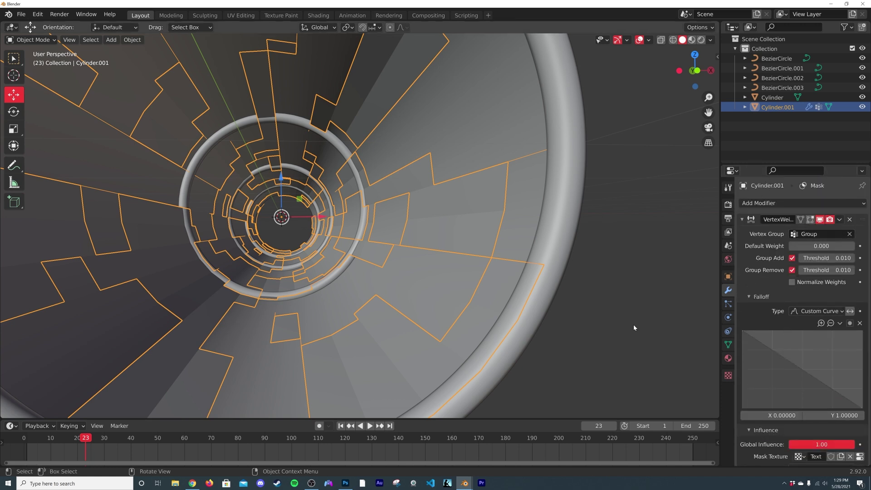
{"action": "scroll", "coordinate": [846, 411], "scroll_direction": "down", "scroll_amount": 4}
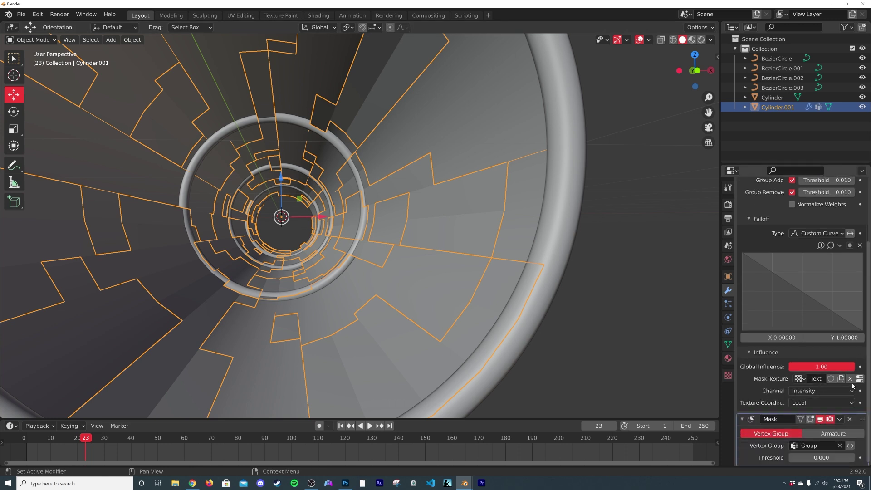
{"action": "middle_click_drag", "start_coordinate": [589, 348], "coordinate": [593, 350]}
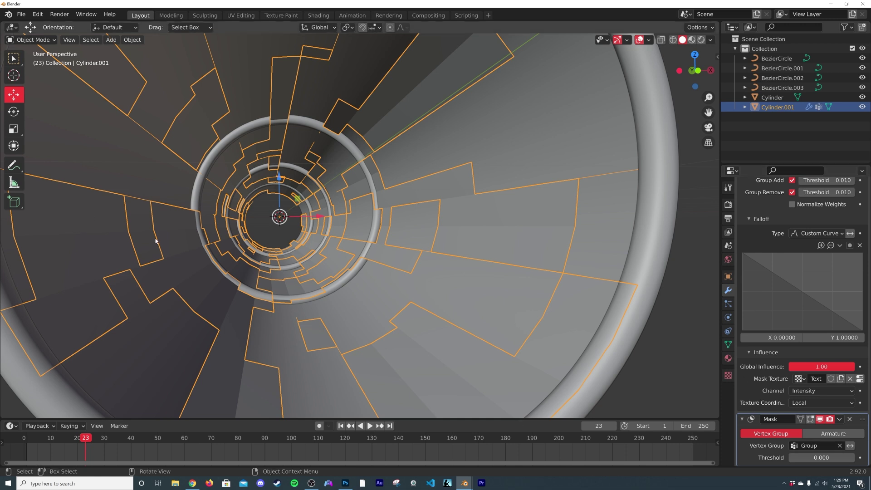
Shrink the Clouds mask texture size from 0.25 to 0.16, then collapse the weight modifier
{"action": "left_click", "coordinate": [859, 378]}
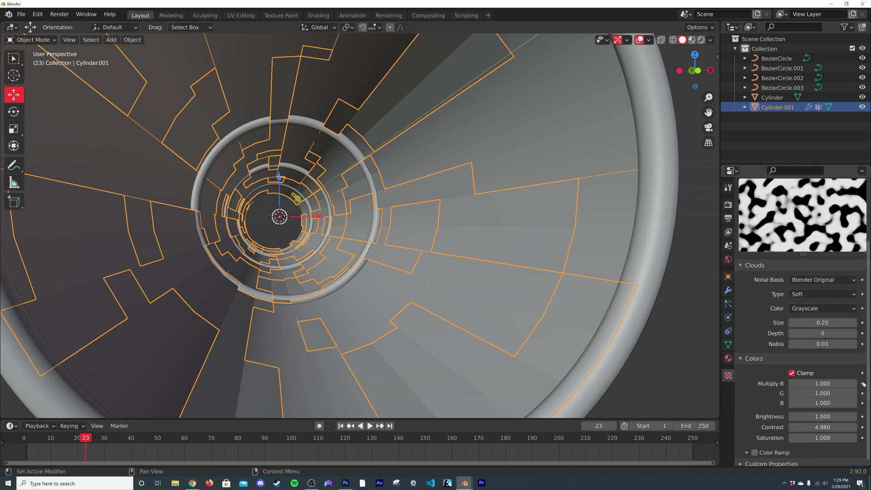
{"action": "mouse_move", "coordinate": [835, 324]}
{"action": "left_mouse_down"}
{"action": "mouse_move", "coordinate": [816, 324]}
{"action": "mouse_move", "coordinate": [861, 323]}
{"action": "mouse_move", "coordinate": [814, 324]}
{"action": "mouse_move", "coordinate": [825, 324]}
{"action": "left_mouse_up"}
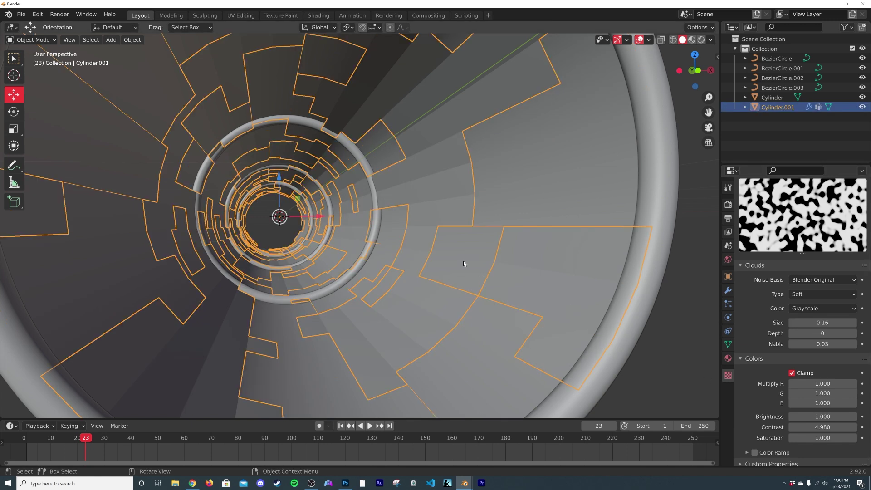
{"action": "left_click", "coordinate": [728, 291]}
{"action": "scroll", "coordinate": [744, 221], "scroll_direction": "up", "scroll_amount": 3}
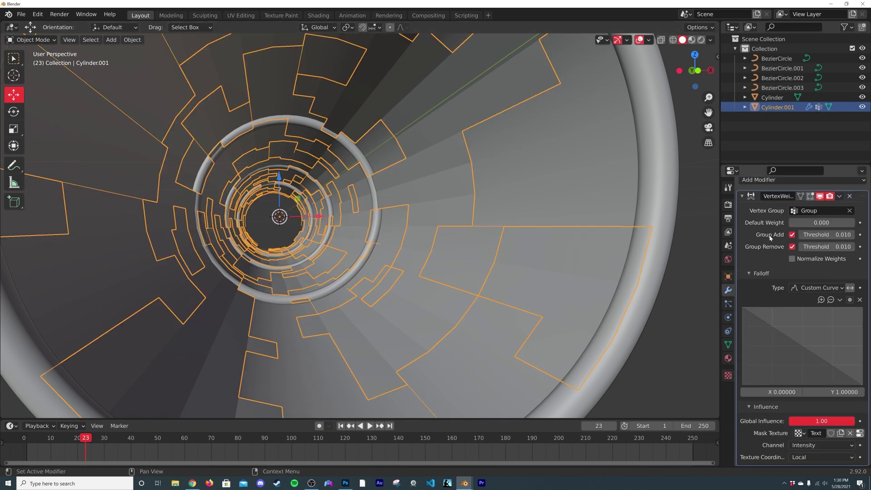
{"action": "left_click", "coordinate": [742, 220]}
Add a Wireframe modifier to the stair mesh and apply the object's scale
{"action": "left_click", "coordinate": [753, 202]}
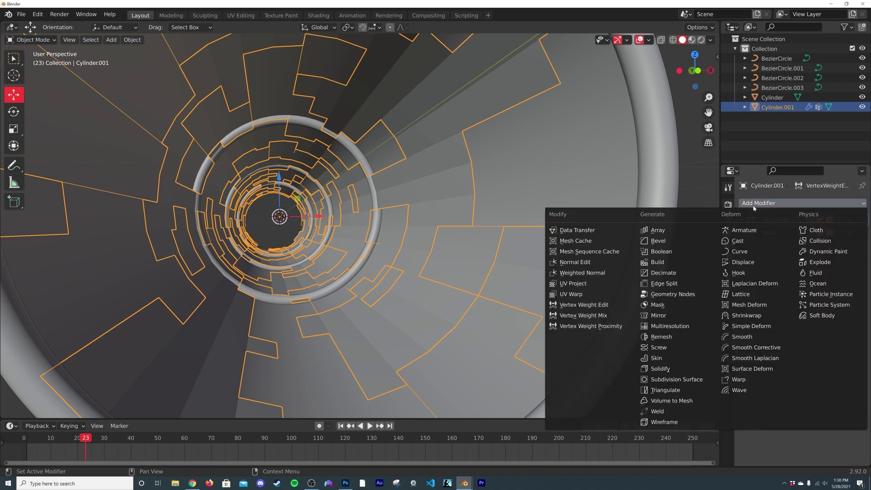
{"action": "left_click", "coordinate": [665, 422]}
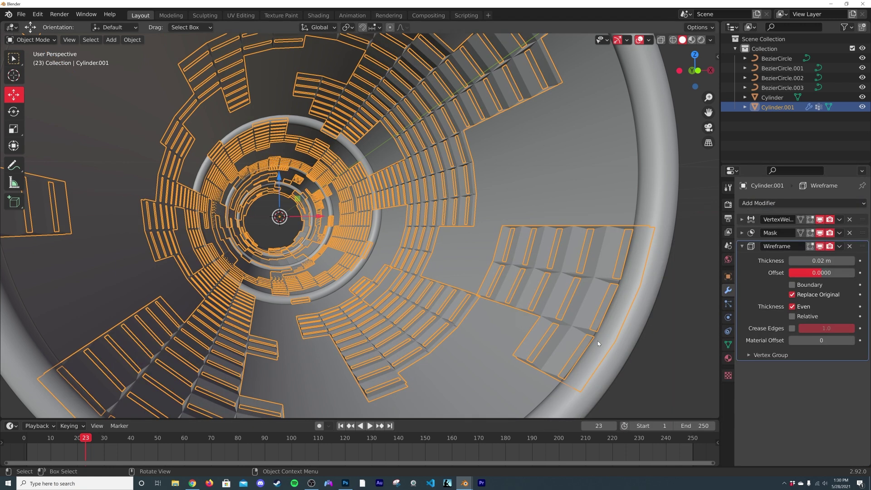
{"action": "key", "text": "ctrl+a"}
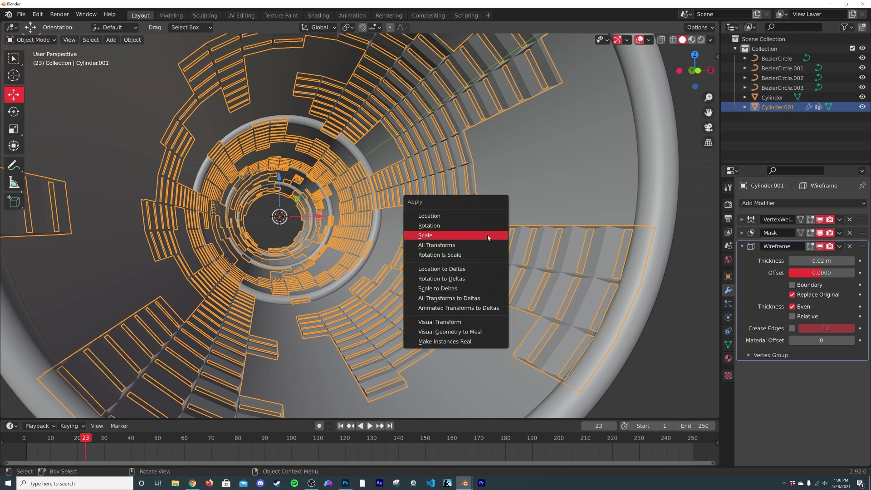
{"action": "left_click", "coordinate": [487, 235]}
{"action": "left_click", "coordinate": [655, 338]}
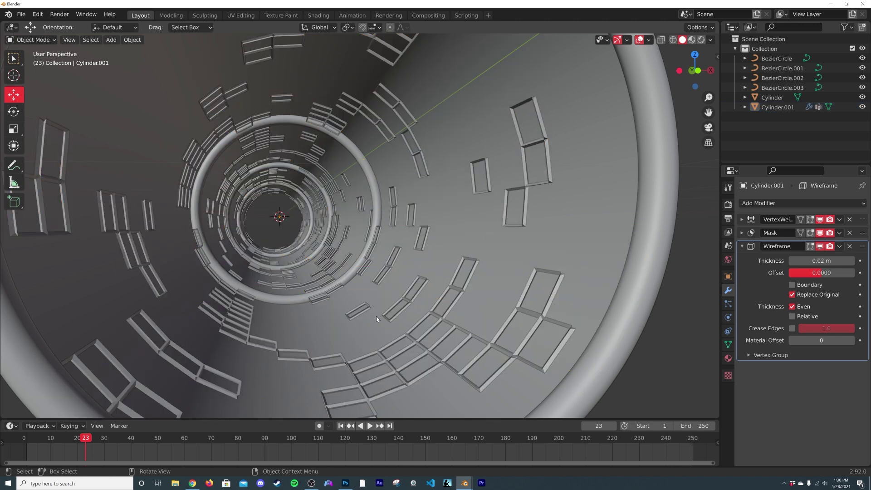
{"action": "middle_click_drag", "start_coordinate": [362, 314], "coordinate": [367, 313]}
{"action": "left_click", "coordinate": [430, 346]}
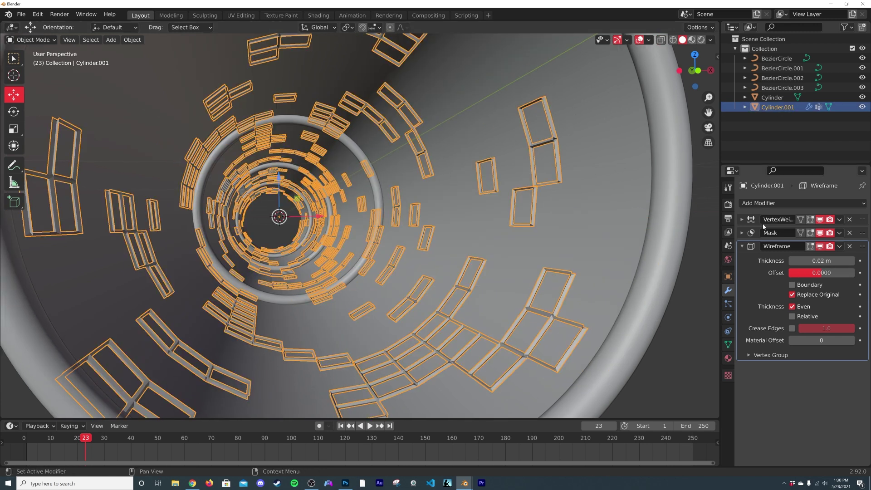
Add a Bevel modifier and enable Boundary in the Wireframe modifier
{"action": "left_click", "coordinate": [759, 203]}
{"action": "left_click", "coordinate": [678, 241]}
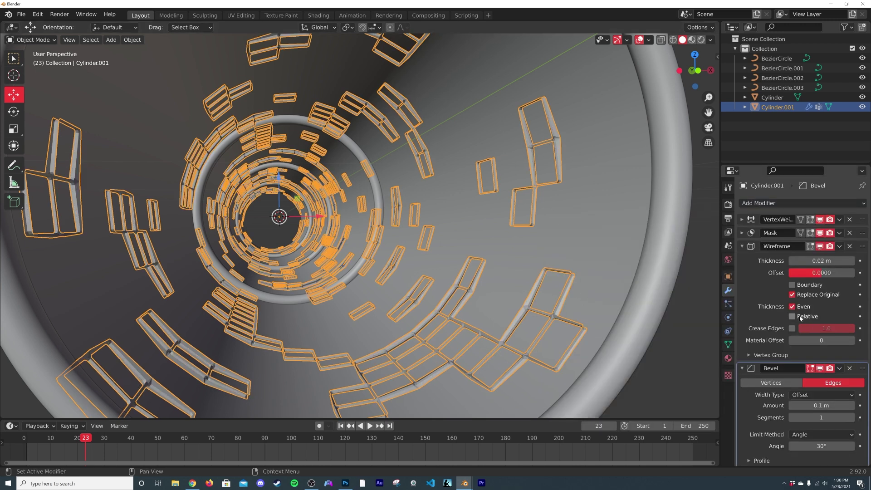
{"action": "left_click", "coordinate": [792, 284]}
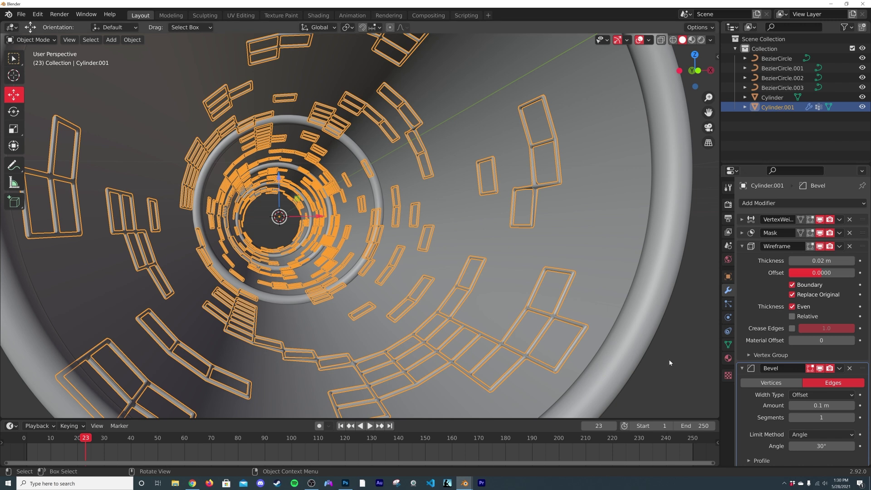
{"action": "left_click", "coordinate": [659, 375]}
{"action": "middle_click_drag", "start_coordinate": [421, 311], "coordinate": [466, 293]}
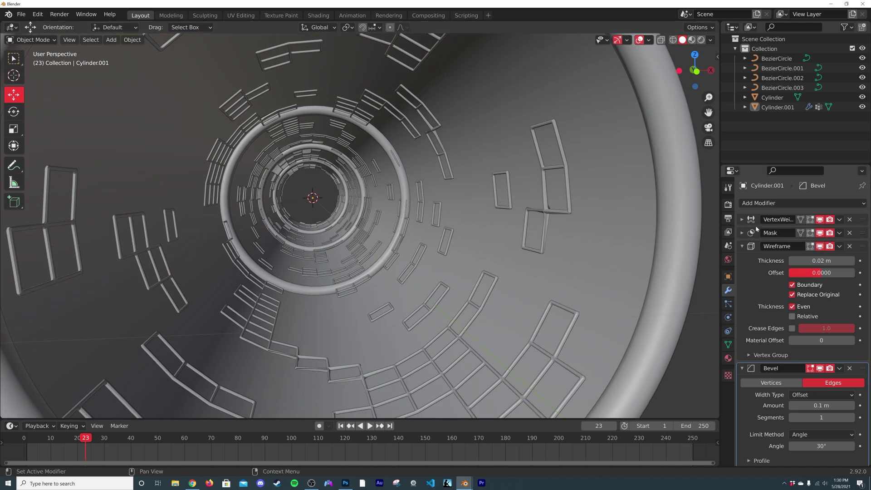
{"action": "scroll", "coordinate": [771, 295], "scroll_direction": "down", "scroll_amount": 5}
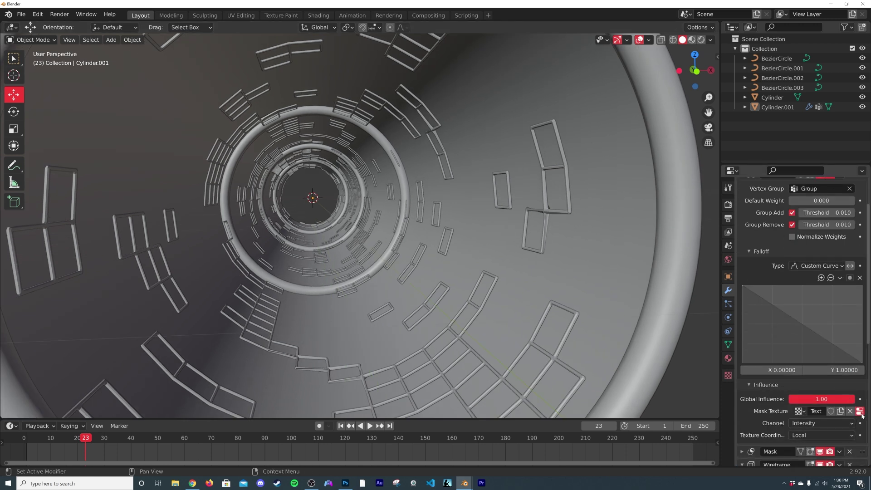
Lower the Clouds texture size through 0.08 down to 0.000
{"action": "left_click", "coordinate": [860, 414]}
{"action": "left_click_drag", "start_coordinate": [823, 356], "coordinate": [784, 356]}
{"action": "middle_click_drag", "start_coordinate": [335, 259], "coordinate": [408, 254]}
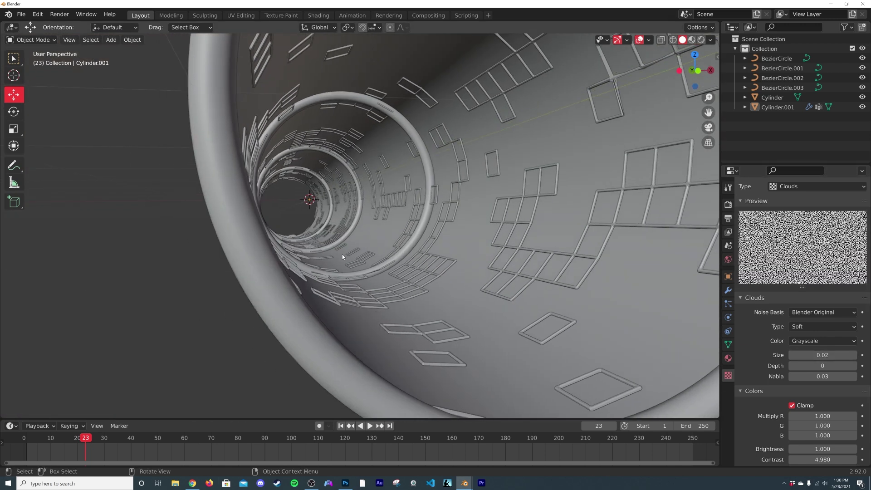
{"action": "left_click_drag", "start_coordinate": [817, 355], "coordinate": [798, 354]}
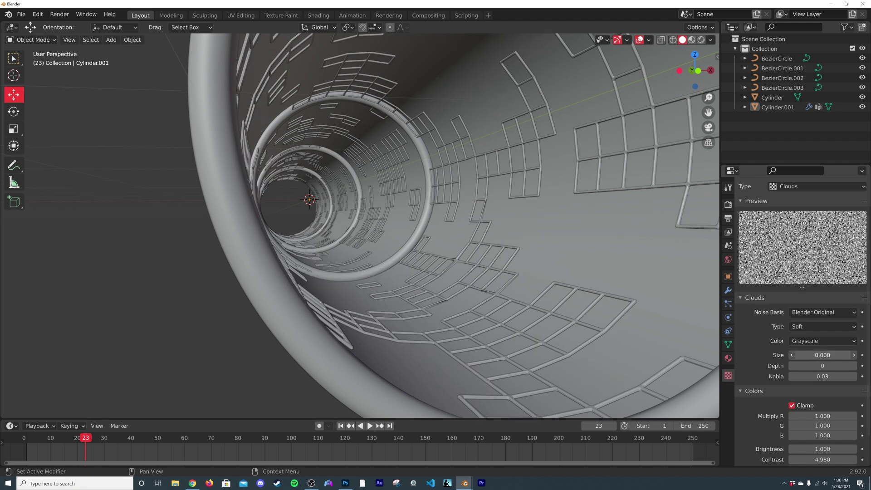
{"action": "middle_click_drag", "start_coordinate": [395, 266], "coordinate": [426, 288]}
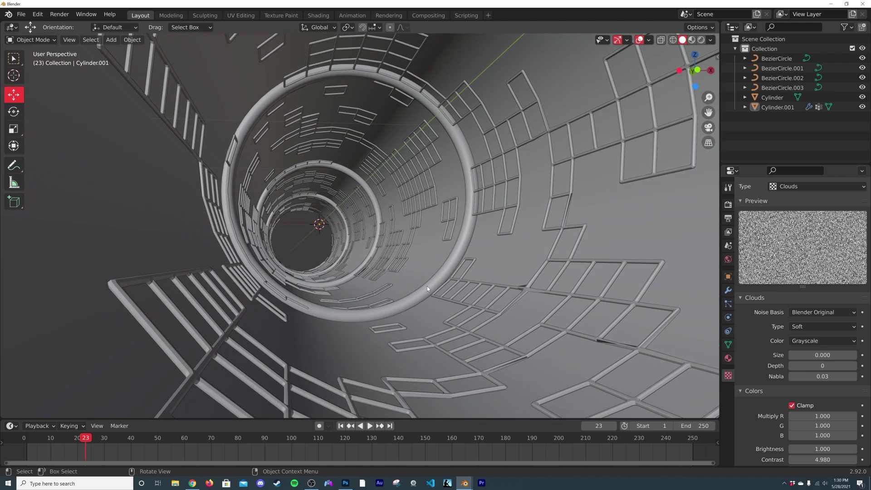
Shade all tunnel objects smooth, then clear the selection
{"action": "key", "text": "a"}
{"action": "right_click", "coordinate": [500, 364]}
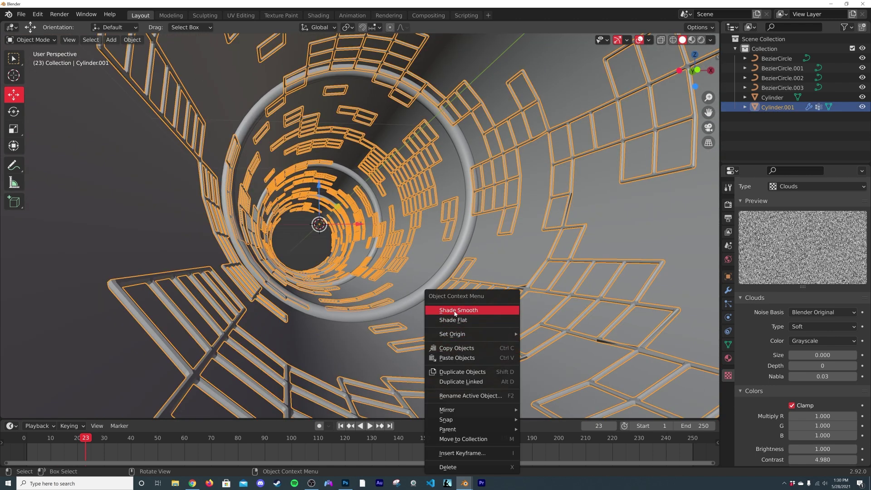
{"action": "left_click", "coordinate": [329, 262]}
{"action": "key", "text": "alt+a"}
{"action": "middle_click_drag", "start_coordinate": [328, 252], "coordinate": [326, 256]}
{"action": "scroll", "coordinate": [327, 256], "scroll_direction": "up", "scroll_amount": 4}
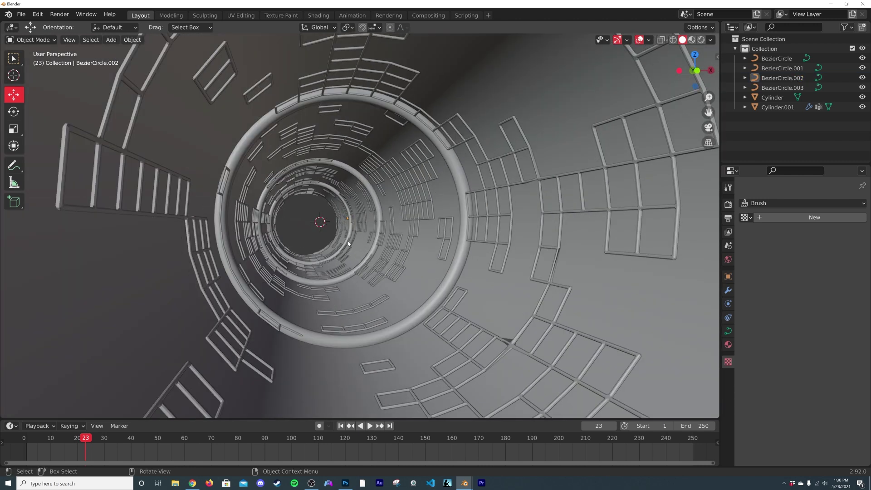
In the Shading workspace, select the BezierCircle tube and create a new material for it
{"action": "left_click", "coordinate": [319, 16]}
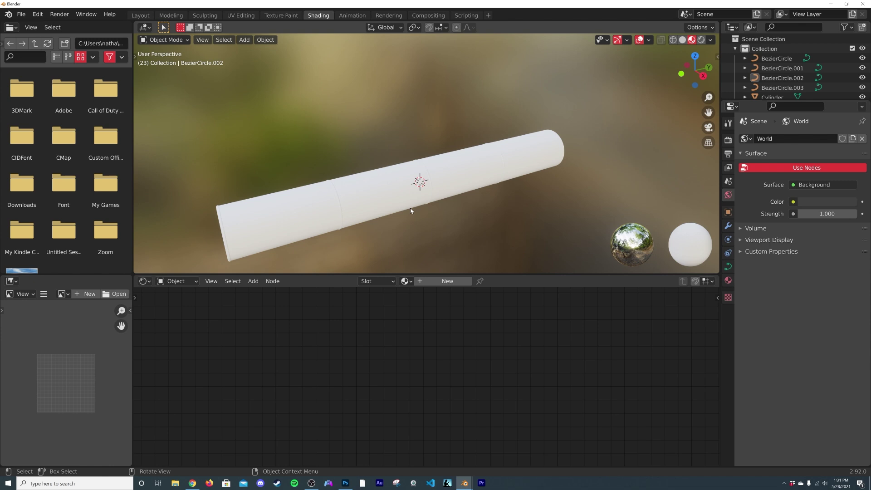
{"action": "scroll", "coordinate": [429, 225], "scroll_direction": "up", "scroll_amount": 3}
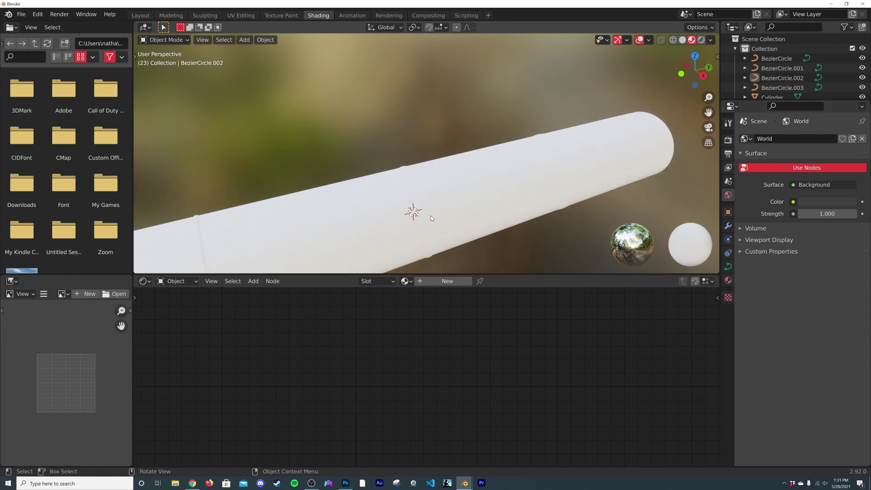
{"action": "left_click", "coordinate": [434, 210]}
{"action": "middle_click_drag", "start_coordinate": [434, 209], "coordinate": [506, 202]}
{"action": "scroll", "coordinate": [506, 202], "scroll_direction": "down", "scroll_amount": 2}
{"action": "scroll", "coordinate": [506, 203], "scroll_direction": "up", "scroll_amount": 2}
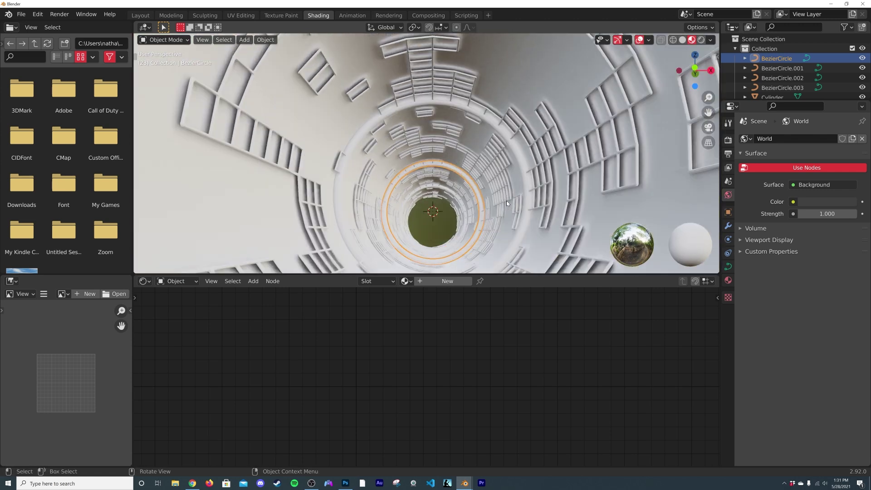
{"action": "left_click", "coordinate": [450, 281]}
Make the material Metallic 1.0 with near-black subsurface and dark grey base colours
{"action": "scroll", "coordinate": [440, 364], "scroll_direction": "down", "scroll_amount": 1}
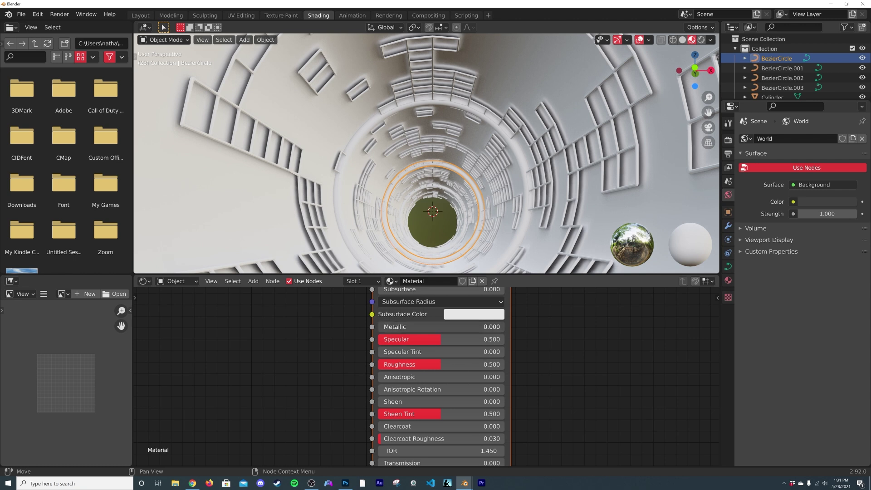
{"action": "left_click_drag", "start_coordinate": [399, 327], "coordinate": [504, 327]}
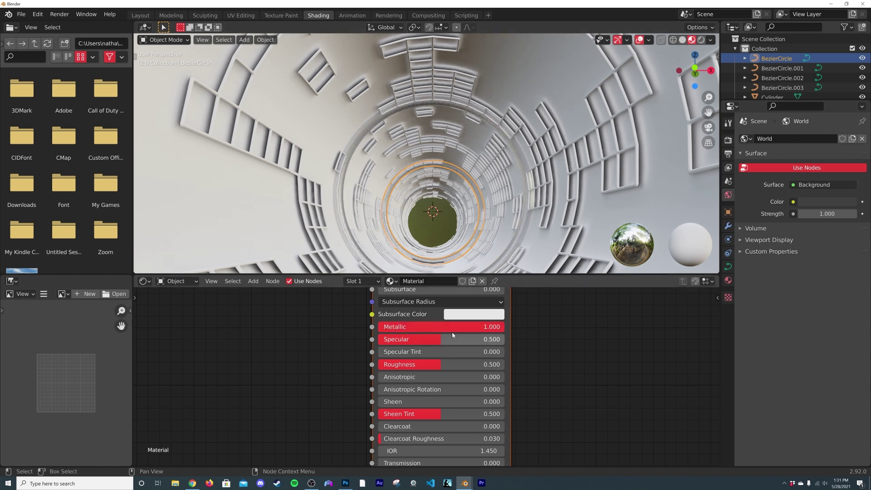
{"action": "left_click", "coordinate": [453, 314]}
{"action": "left_click_drag", "start_coordinate": [542, 163], "coordinate": [542, 214]}
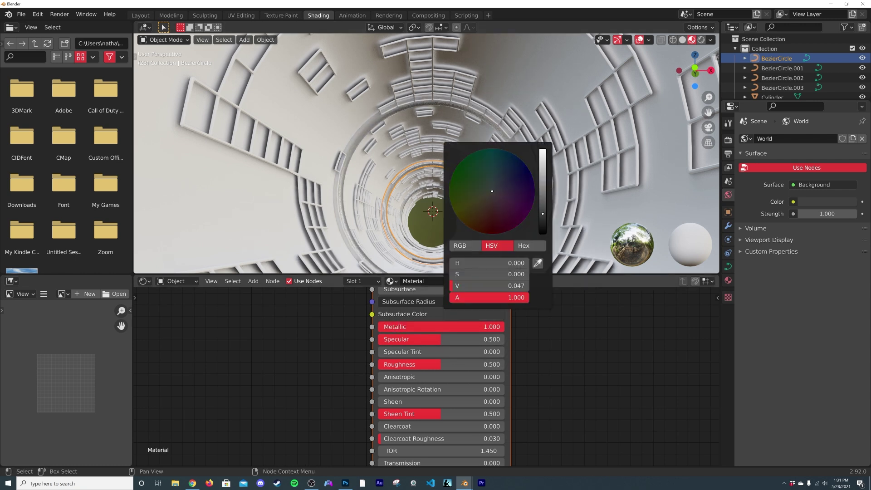
{"action": "middle_click_drag", "start_coordinate": [495, 351], "coordinate": [482, 396]}
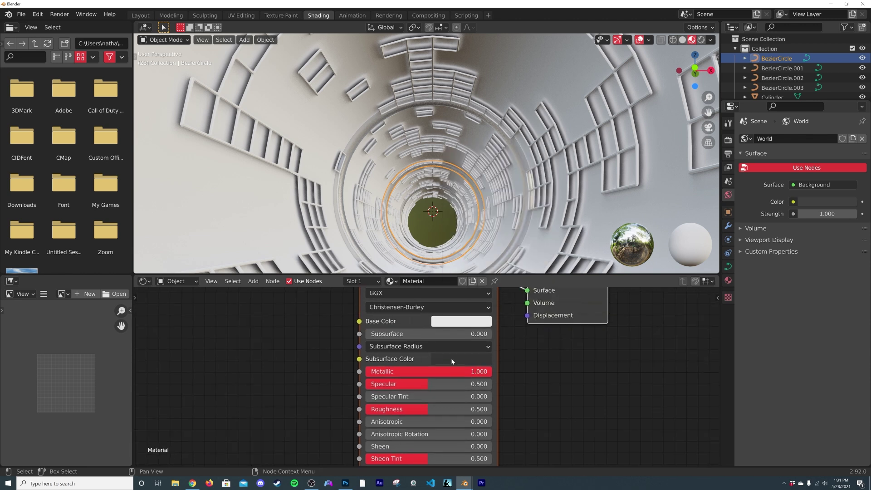
{"action": "left_click", "coordinate": [479, 322]}
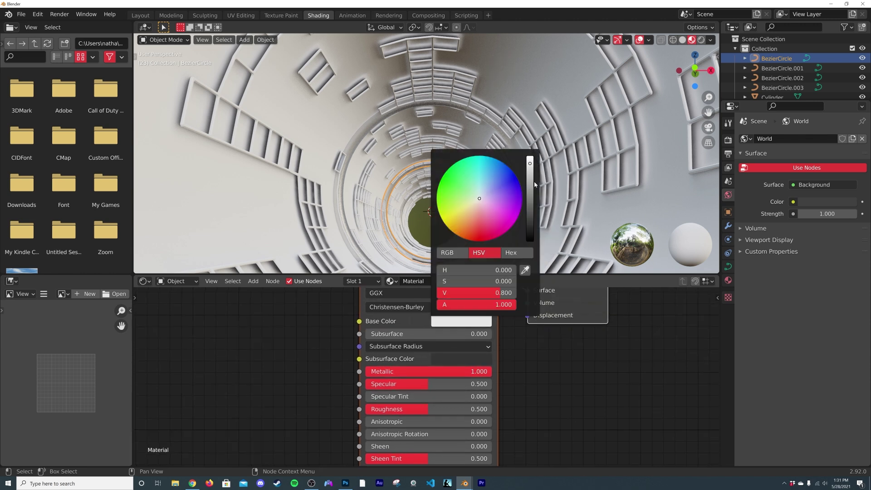
{"action": "left_click_drag", "start_coordinate": [533, 189], "coordinate": [530, 214]}
{"action": "middle_click_drag", "start_coordinate": [253, 382], "coordinate": [321, 366]}
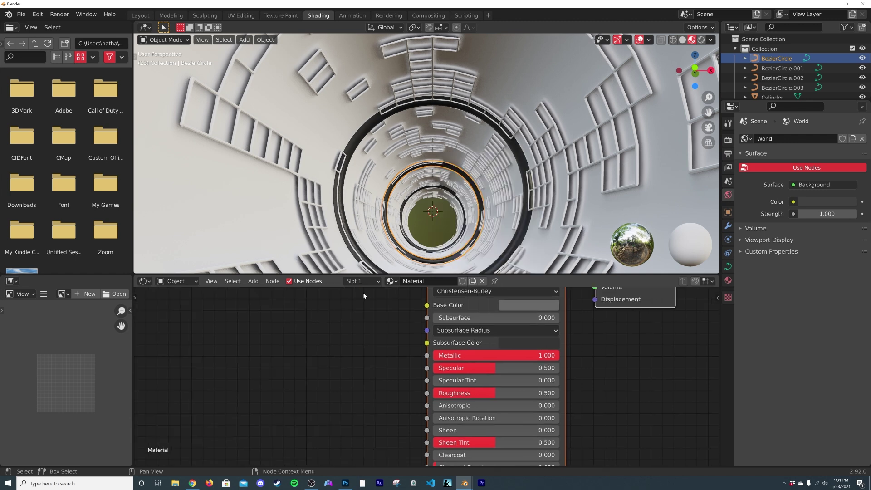
Add a ColorRamp node and connect its Color to the material's Roughness
{"action": "key", "text": "shift+a"}
{"action": "left_click", "coordinate": [366, 352]}
{"action": "type", "text": "col"}
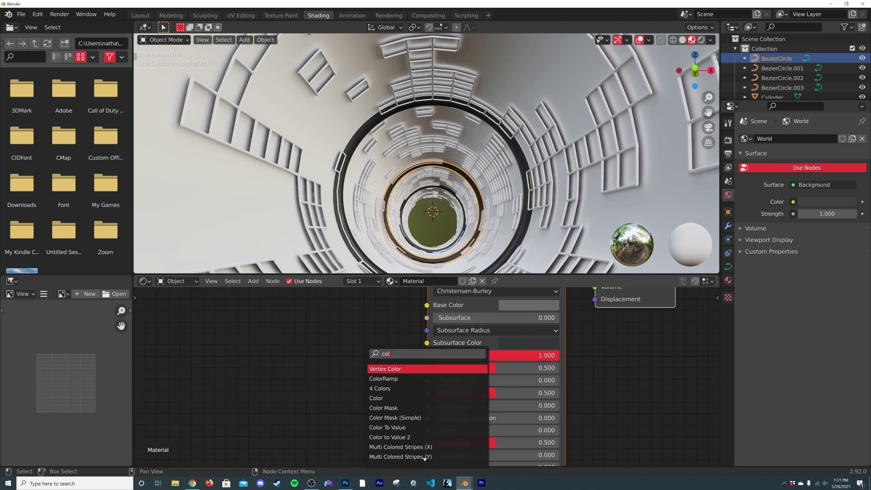
{"action": "left_click", "coordinate": [411, 378]}
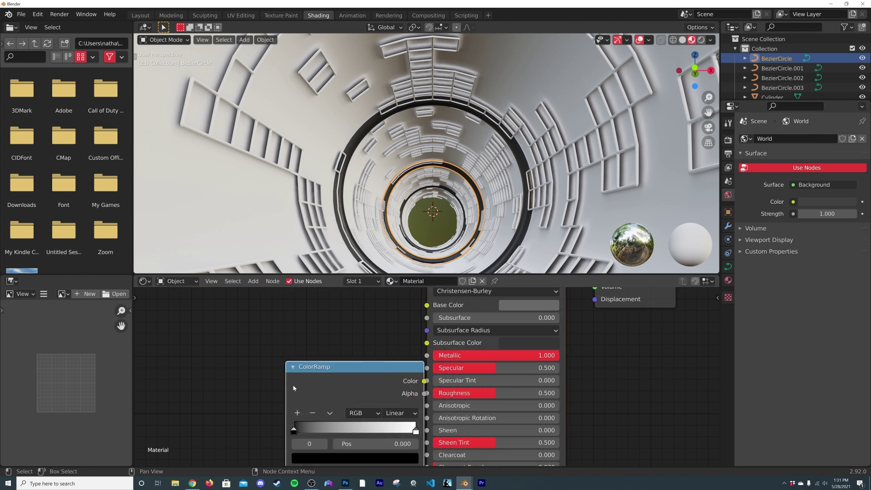
{"action": "left_click", "coordinate": [359, 385]}
{"action": "left_click_drag", "start_coordinate": [361, 378], "coordinate": [427, 393]}
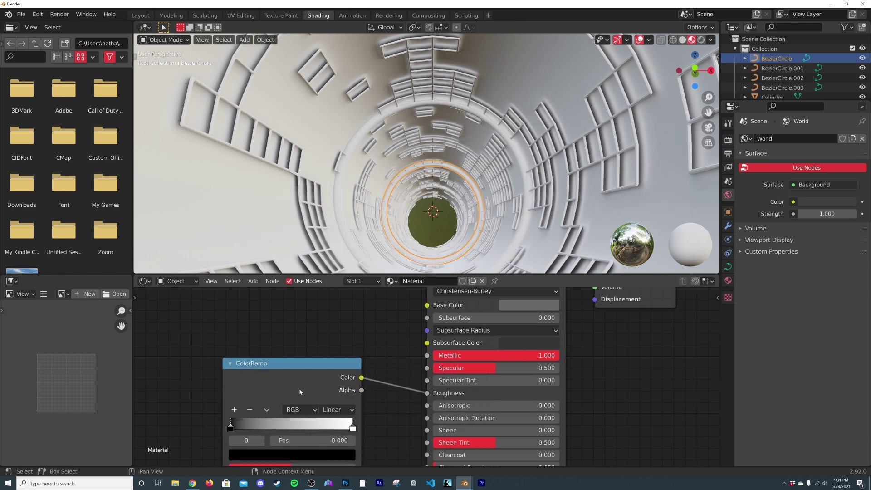
{"action": "middle_click_drag", "start_coordinate": [295, 394], "coordinate": [543, 379]}
{"action": "middle_click_drag", "start_coordinate": [418, 374], "coordinate": [447, 330]}
Add a Noise Texture with Mapping and Object texture coordinates, feeding its Fac into the ColorRamp
{"action": "key", "text": "shift+a"}
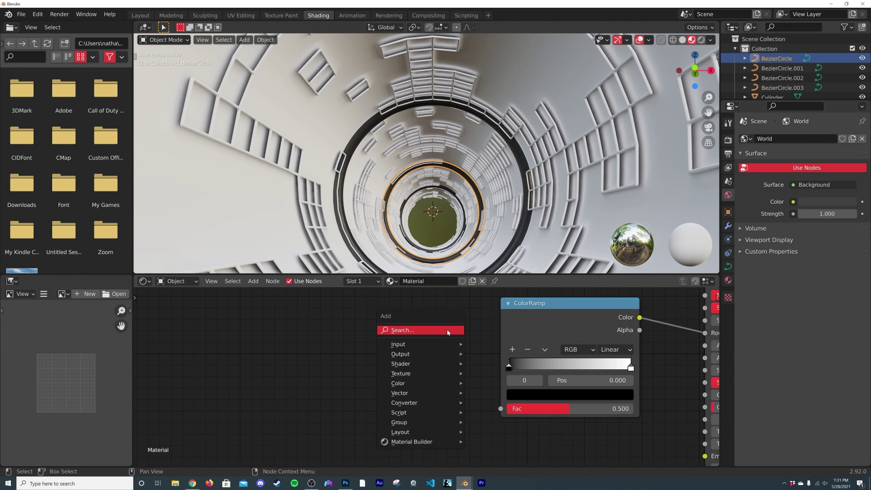
{"action": "left_click", "coordinate": [447, 330]}
{"action": "type", "text": "noi"}
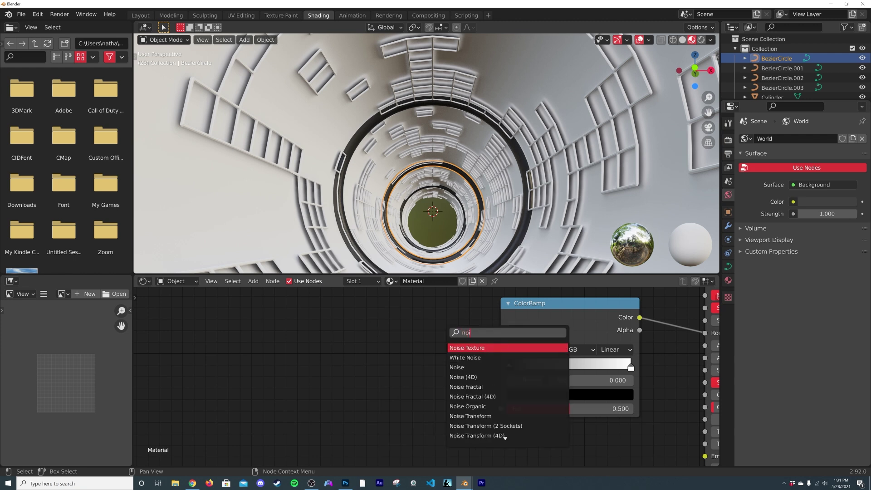
{"action": "key", "text": "Return"}
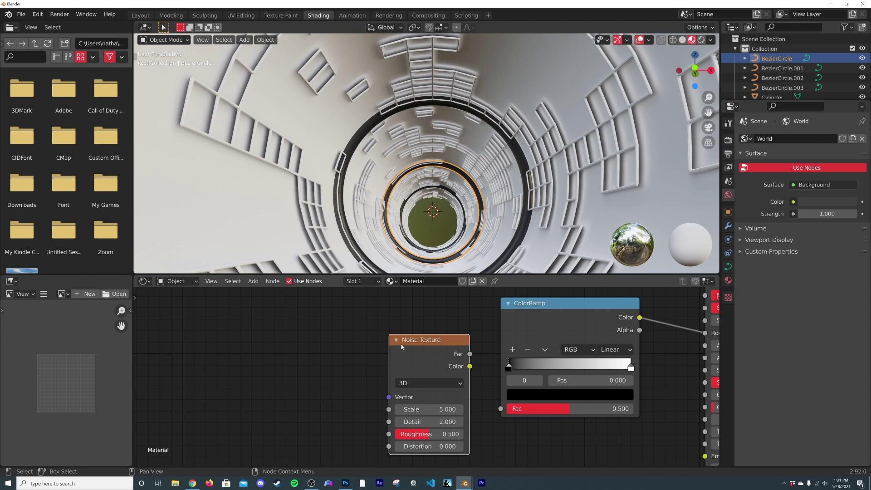
{"action": "key", "text": "ctrl+t"}
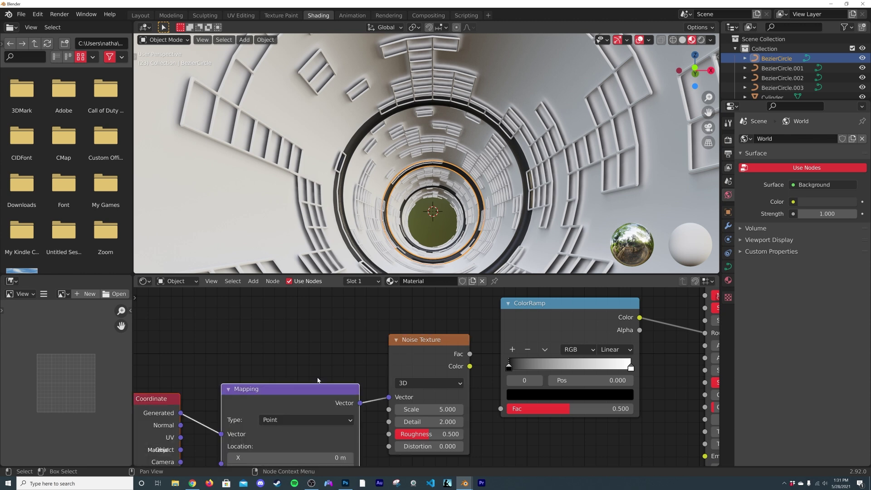
{"action": "key", "text": "g"}
{"action": "left_click", "coordinate": [318, 310]}
{"action": "middle_click_drag", "start_coordinate": [288, 333], "coordinate": [351, 321]}
{"action": "left_click_drag", "start_coordinate": [246, 370], "coordinate": [287, 353]}
{"action": "left_click_drag", "start_coordinate": [534, 342], "coordinate": [565, 396]}
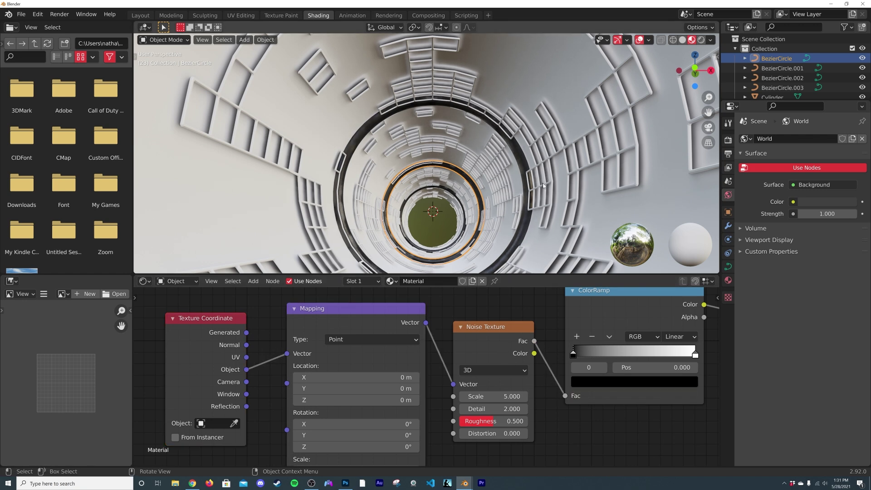
{"action": "scroll", "coordinate": [489, 153], "scroll_direction": "up", "scroll_amount": 4}
{"action": "middle_click_drag", "start_coordinate": [336, 90], "coordinate": [461, 149], "text": "shift"}
Set the Noise Texture Detail to 12 and Roughness to about 0.838
{"action": "key", "text": "KP_Decimal"}
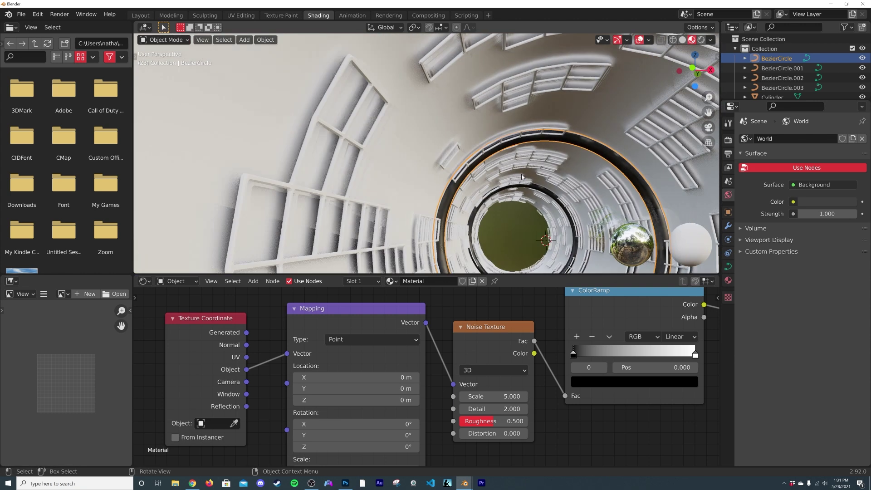
{"action": "mouse_move", "coordinate": [520, 174]}
{"action": "middle_mouse_down"}
{"action": "mouse_move", "coordinate": [497, 156]}
{"action": "mouse_move", "coordinate": [536, 172]}
{"action": "middle_mouse_up"}
{"action": "scroll", "coordinate": [521, 145], "scroll_direction": "up", "scroll_amount": 5}
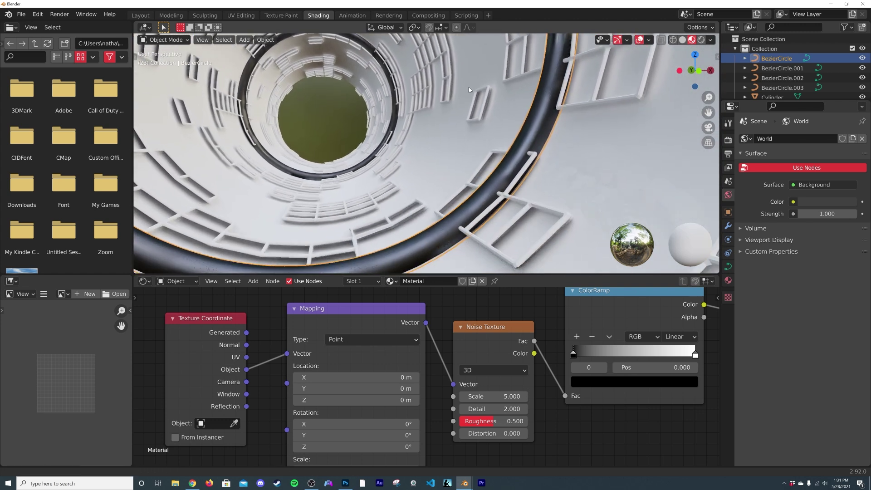
{"action": "left_click", "coordinate": [494, 409]}
{"action": "type", "text": "12"}
{"action": "key", "text": "Return"}
{"action": "left_click_drag", "start_coordinate": [500, 420], "coordinate": [502, 420]}
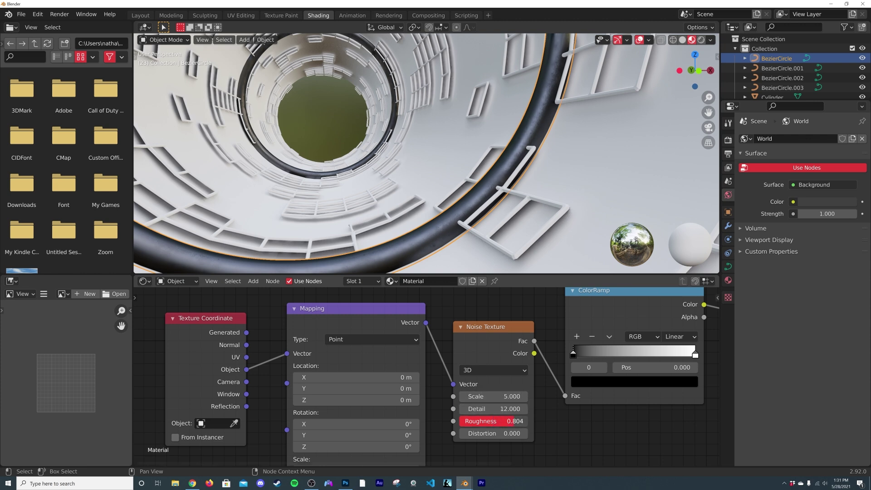
Move the ColorRamp stops to 0.431 grey and 0.709 white, then select all objects
{"action": "left_click_drag", "start_coordinate": [573, 355], "coordinate": [625, 354]}
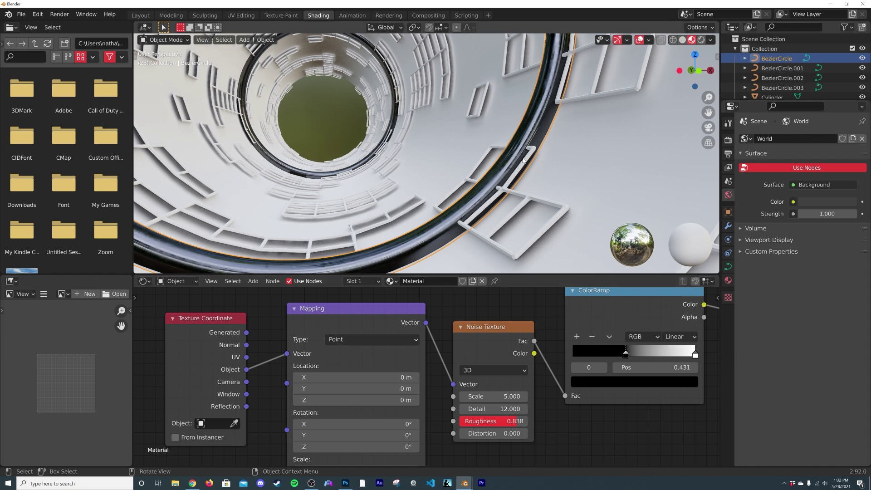
{"action": "left_click", "coordinate": [605, 385]}
{"action": "left_click_drag", "start_coordinate": [594, 353], "coordinate": [608, 353]}
{"action": "mouse_move", "coordinate": [669, 246]}
{"action": "left_mouse_down"}
{"action": "mouse_move", "coordinate": [669, 262]}
{"action": "mouse_move", "coordinate": [670, 253]}
{"action": "left_mouse_up"}
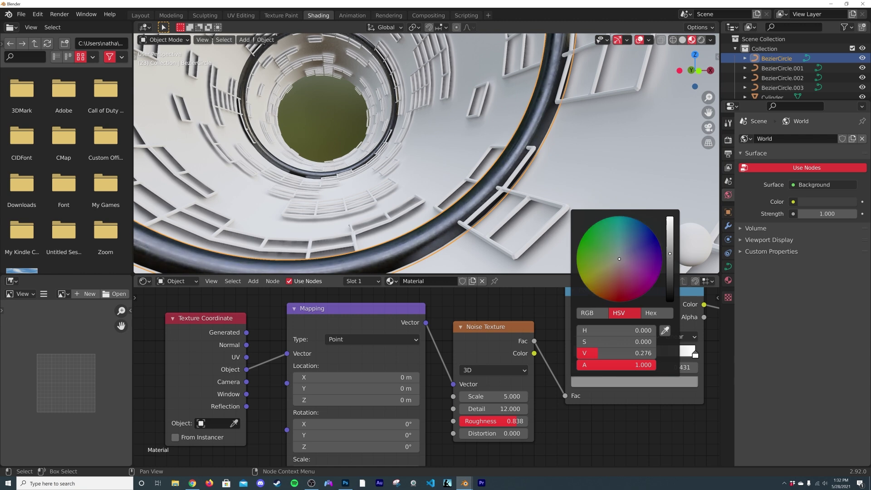
{"action": "left_click_drag", "start_coordinate": [694, 356], "coordinate": [660, 354]}
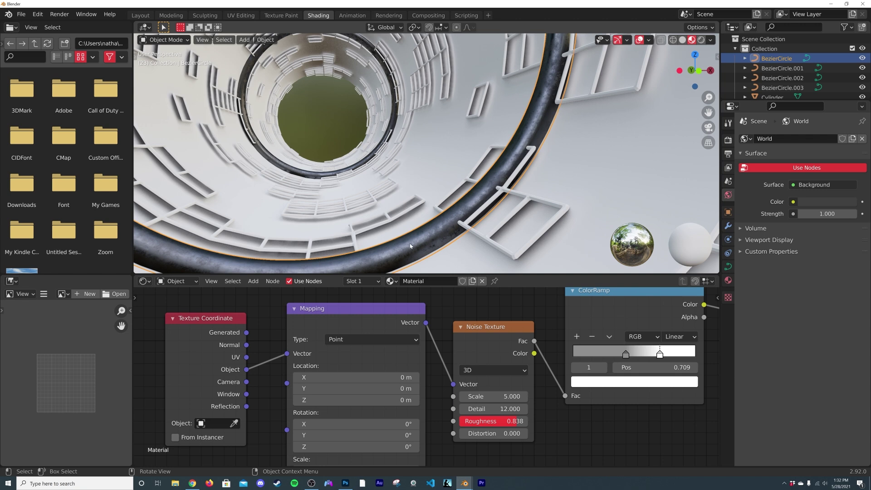
{"action": "key", "text": "a"}
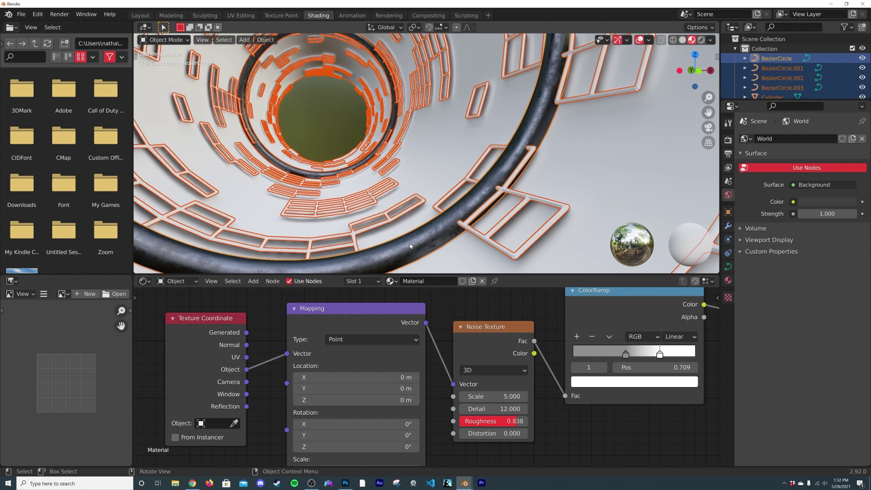
{"action": "key", "text": "ctrl+l"}
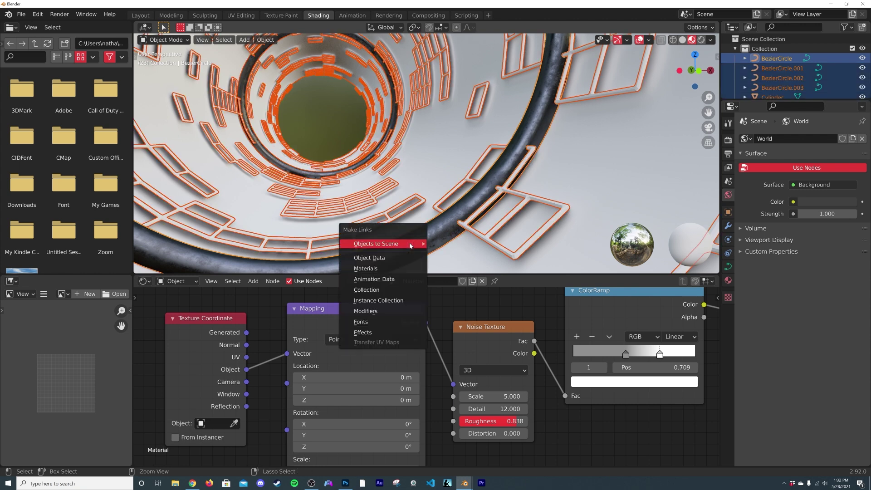
Link the rail's worn dark-metal material to every selected tunnel object, then select the Cylinder
{"action": "left_click", "coordinate": [383, 271]}
{"action": "left_click", "coordinate": [316, 139]}
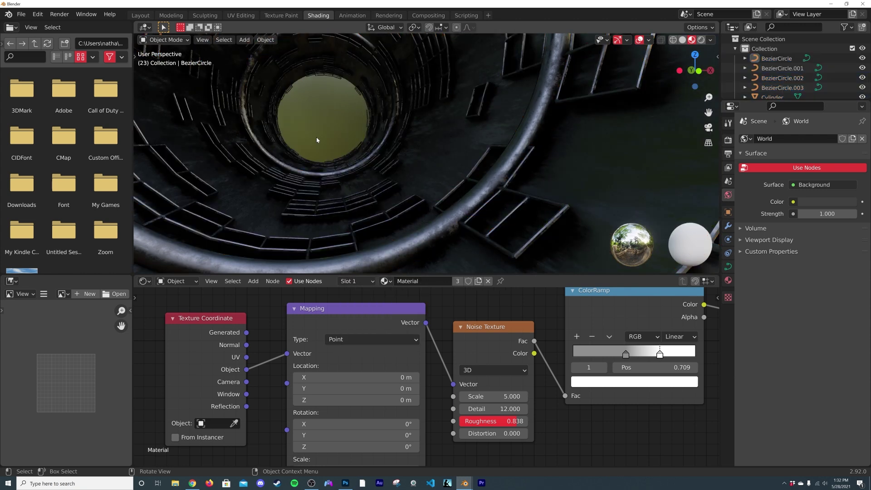
{"action": "left_click", "coordinate": [455, 162]}
{"action": "middle_click_drag", "start_coordinate": [453, 163], "coordinate": [507, 138]}
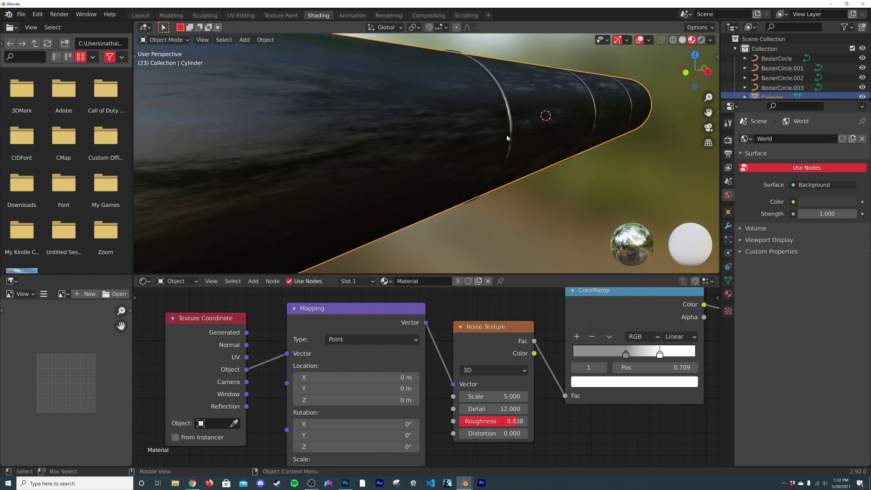
Apply the Cylinder's scale
{"action": "key", "text": "ctrl+a"}
{"action": "left_click", "coordinate": [411, 131]}
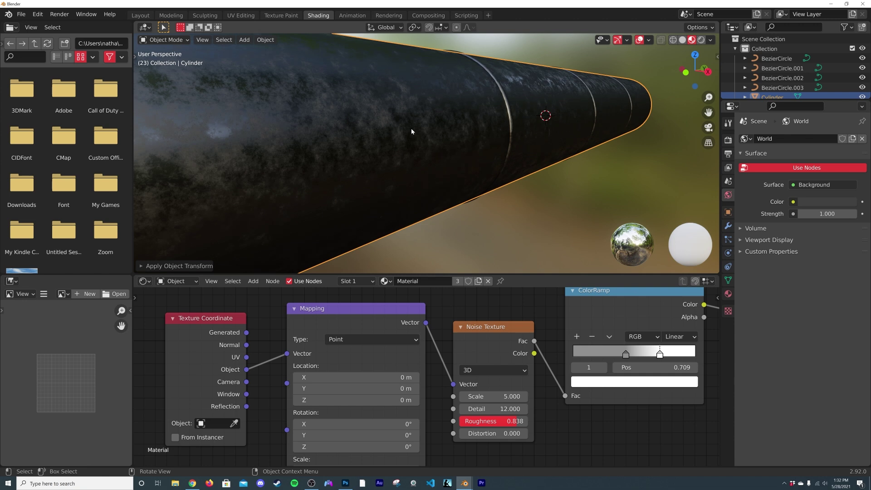
{"action": "middle_click_drag", "start_coordinate": [278, 161], "coordinate": [439, 177]}
{"action": "key", "text": "shift+a"}
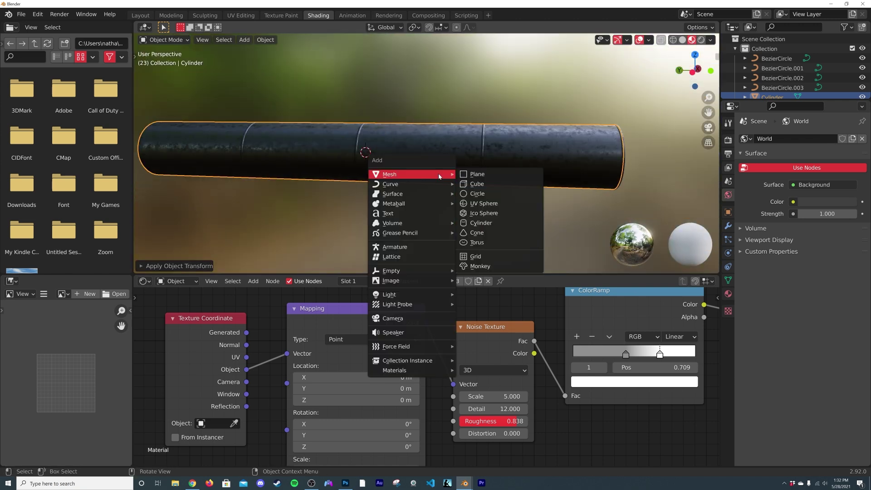
Add an N-Gon-filled Circle mesh rotated 90° about X
{"action": "left_click", "coordinate": [141, 15]}
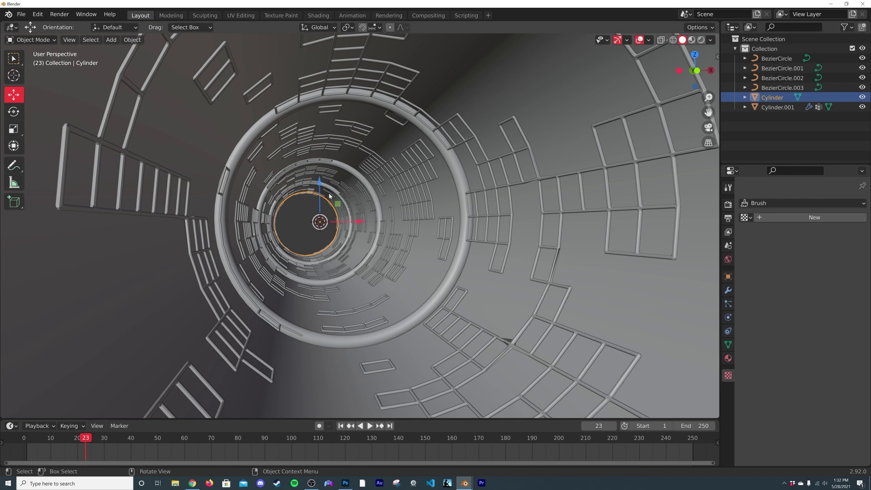
{"action": "key", "text": "shift+a"}
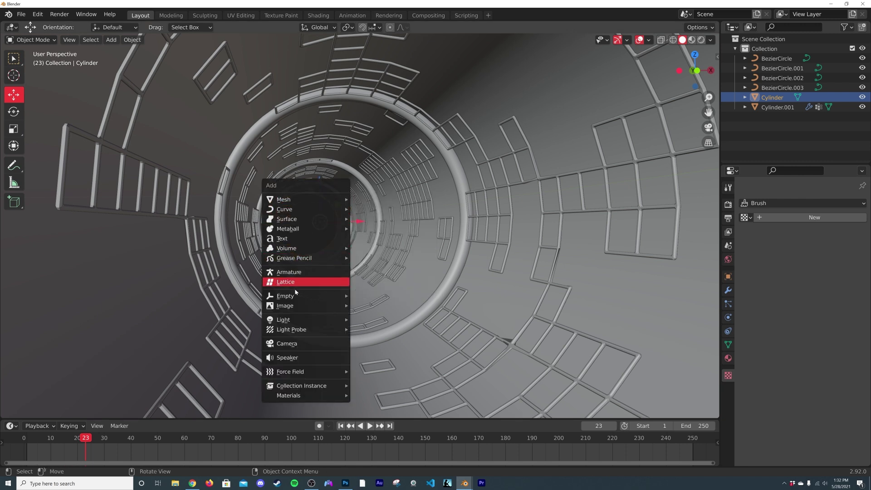
{"action": "mouse_move", "coordinate": [288, 204]}
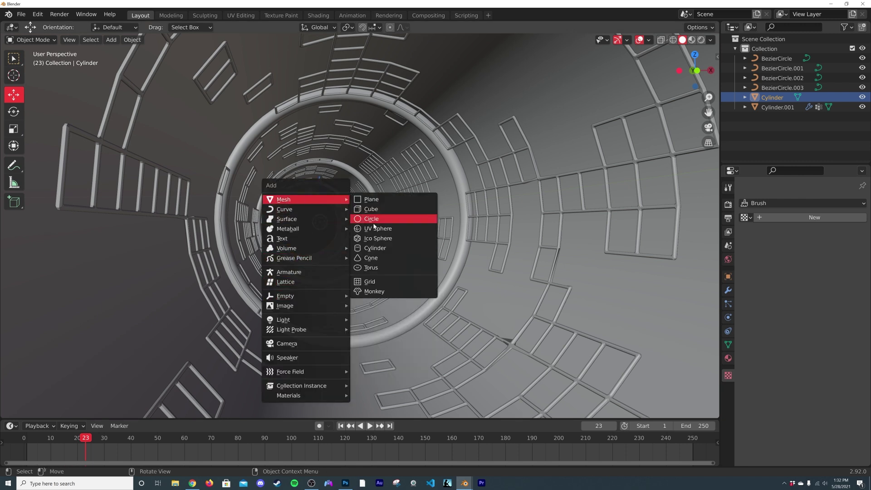
{"action": "left_click", "coordinate": [374, 219]}
{"action": "left_click", "coordinate": [117, 331]}
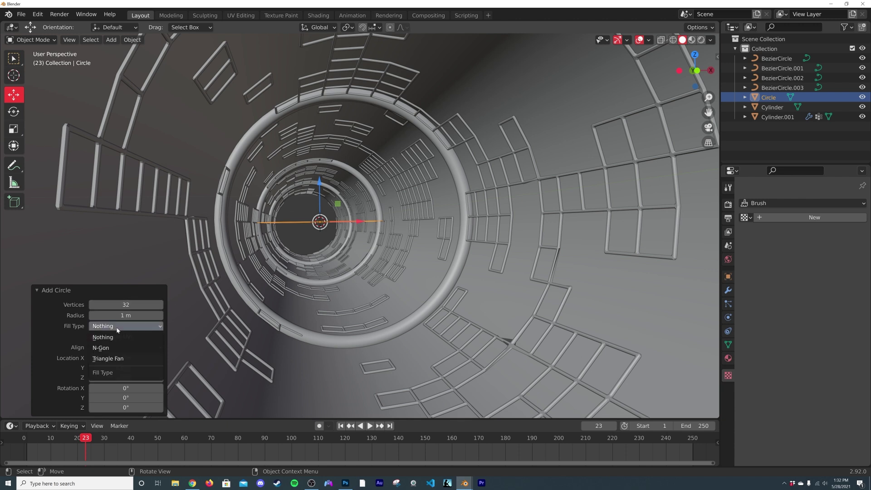
{"action": "left_click", "coordinate": [119, 346]}
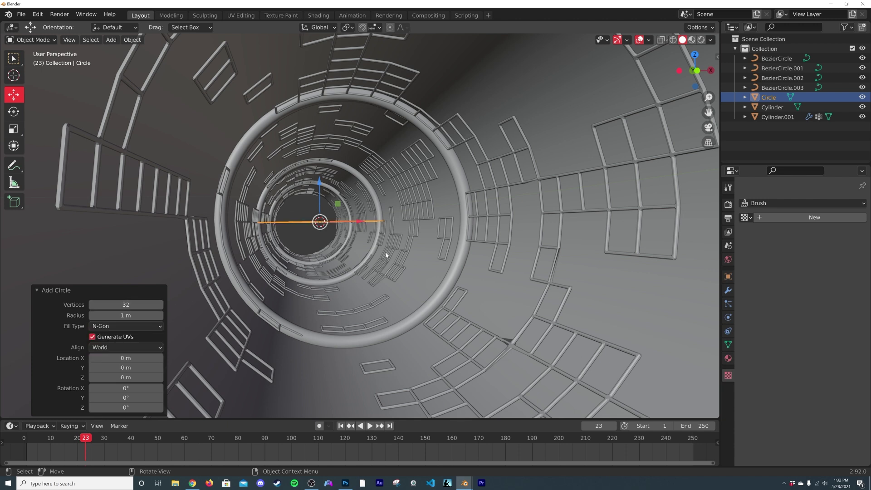
{"action": "type", "text": "rx90"}
{"action": "key", "text": "Return"}
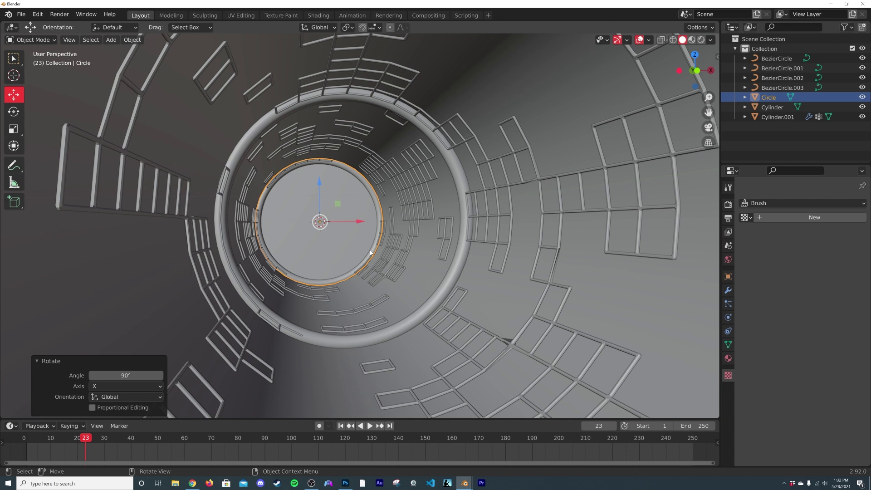
Move the circle along Y to the cylinder's end and scale it to 1.366
{"action": "middle_click_drag", "start_coordinate": [291, 221], "coordinate": [387, 226]}
{"action": "scroll", "coordinate": [388, 226], "scroll_direction": "down", "scroll_amount": 5}
{"action": "middle_click_drag", "start_coordinate": [265, 223], "coordinate": [319, 230]}
{"action": "left_click_drag", "start_coordinate": [319, 230], "coordinate": [51, 252]}
{"action": "key", "text": "s"}
{"action": "left_click", "coordinate": [155, 271]}
Preview the tunnel in Rendered, then Material Preview shading, and show the Circle's material settings
{"action": "middle_click_drag", "start_coordinate": [412, 268], "coordinate": [271, 256]}
{"action": "scroll", "coordinate": [385, 271], "scroll_direction": "up", "scroll_amount": 3}
{"action": "middle_click_drag", "start_coordinate": [387, 272], "coordinate": [390, 263]}
{"action": "scroll", "coordinate": [390, 262], "scroll_direction": "up", "scroll_amount": 2}
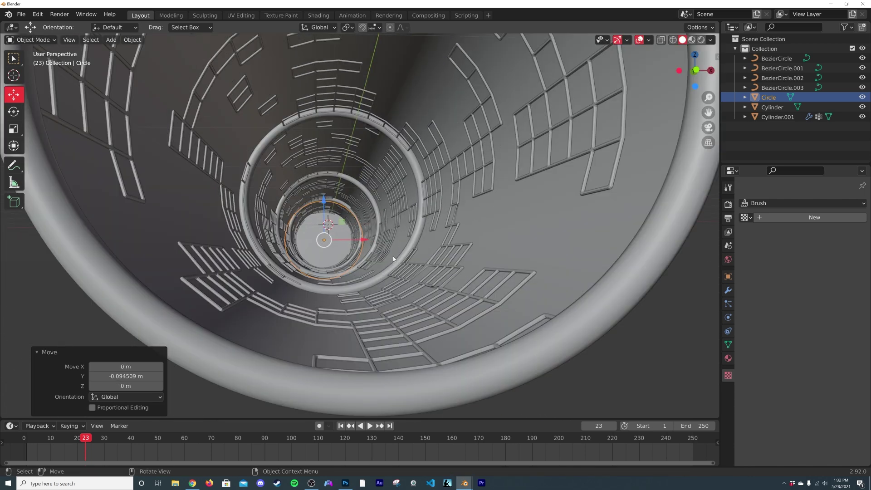
{"action": "left_click", "coordinate": [701, 40]}
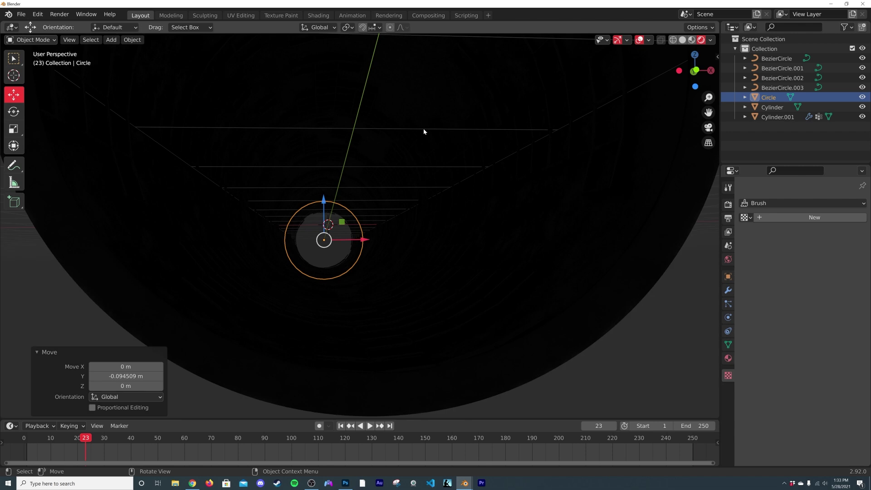
{"action": "left_click", "coordinate": [683, 40]}
{"action": "left_click", "coordinate": [691, 40]}
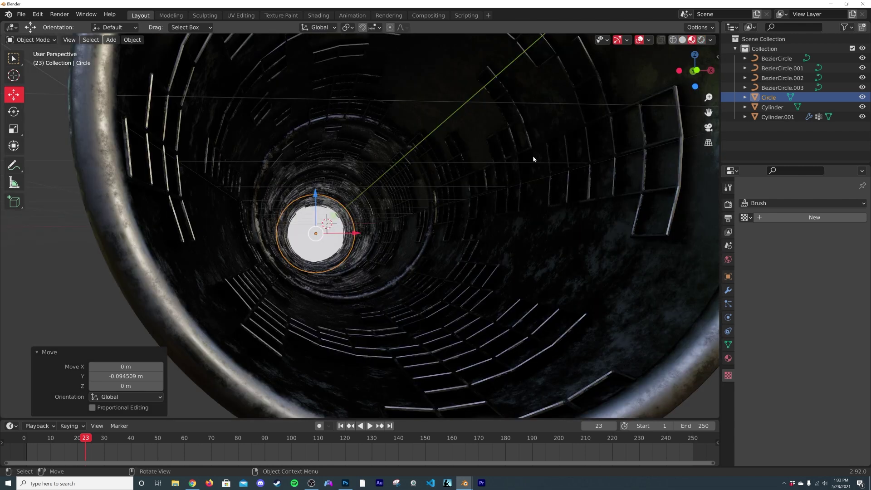
{"action": "left_click", "coordinate": [728, 358]}
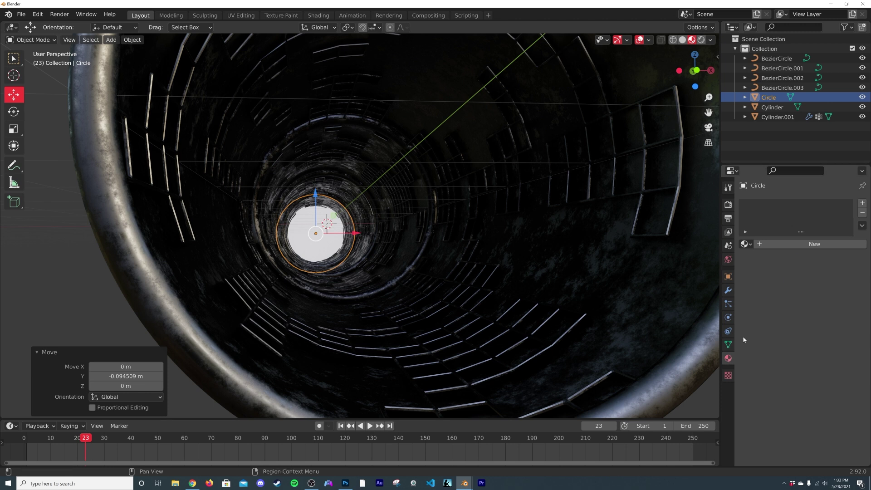
Give the Circle a new Emission material with a high Strength
{"action": "left_click", "coordinate": [812, 244]}
{"action": "left_click", "coordinate": [822, 302]}
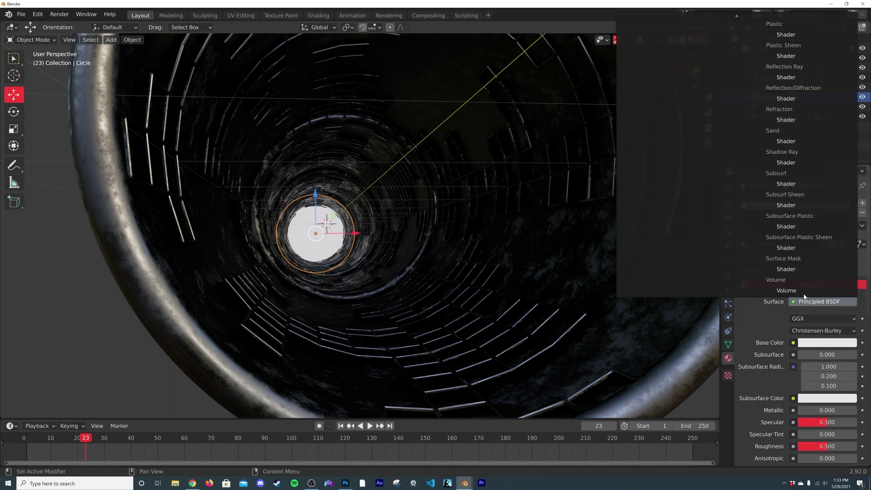
{"action": "scroll", "coordinate": [798, 295], "scroll_direction": "down", "scroll_amount": 1}
{"action": "left_click", "coordinate": [634, 66]}
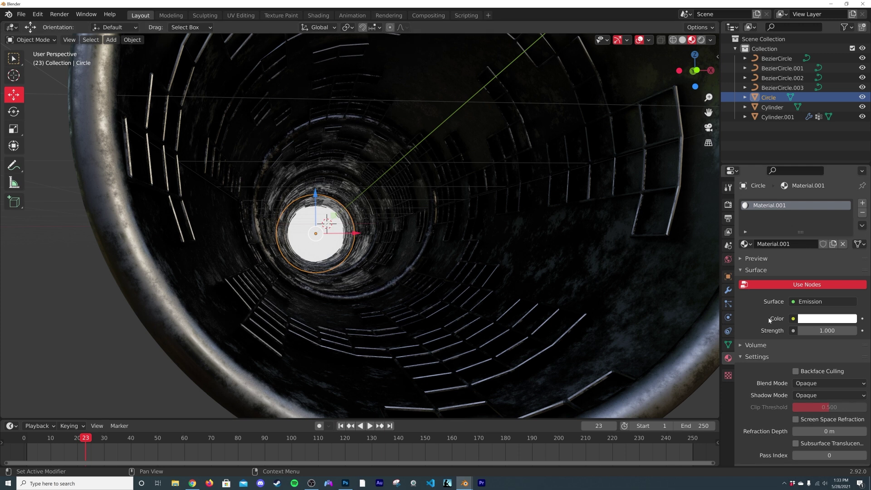
{"action": "mouse_move", "coordinate": [838, 330]}
{"action": "left_mouse_down"}
{"action": "mouse_move", "coordinate": [864, 330]}
{"action": "mouse_move", "coordinate": [842, 330]}
{"action": "left_mouse_up"}
Select the tunnel Cylinder and hide the viewport overlays for a clean preview
{"action": "left_click", "coordinate": [341, 311]}
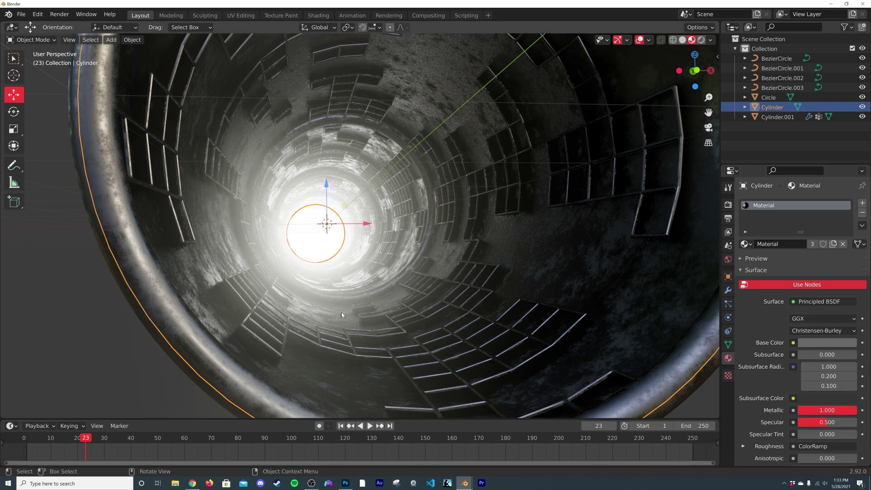
{"action": "middle_click_drag", "start_coordinate": [341, 312], "coordinate": [345, 307]}
{"action": "left_click", "coordinate": [638, 40]}
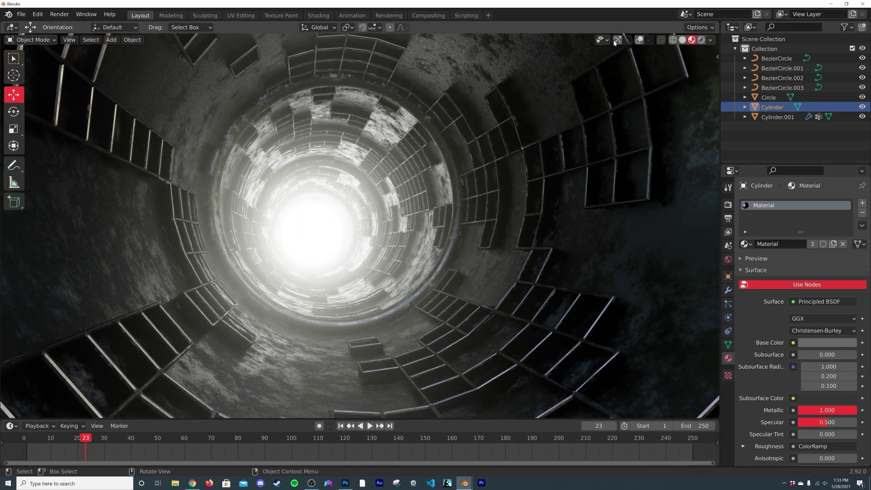
{"action": "middle_click_drag", "start_coordinate": [453, 142], "coordinate": [459, 142]}
Add a camera aligned to the current view with a 19.6 mm focal length
{"action": "key", "text": "shift+a"}
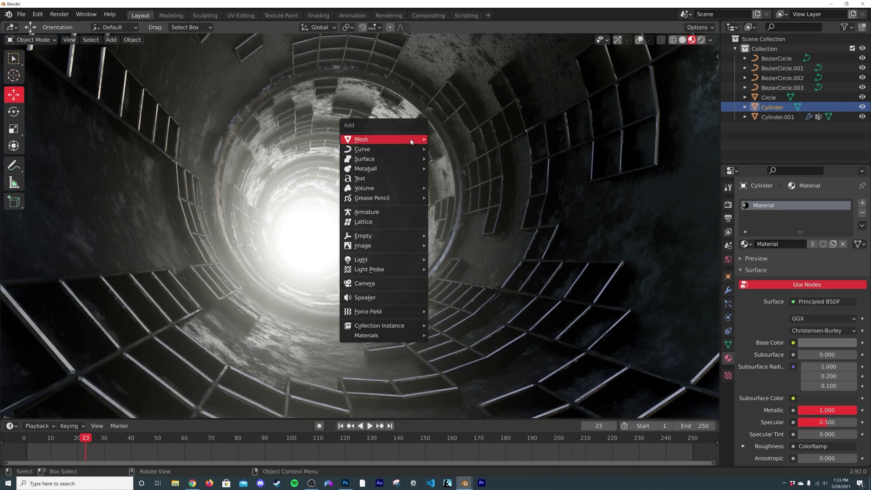
{"action": "left_click", "coordinate": [372, 284]}
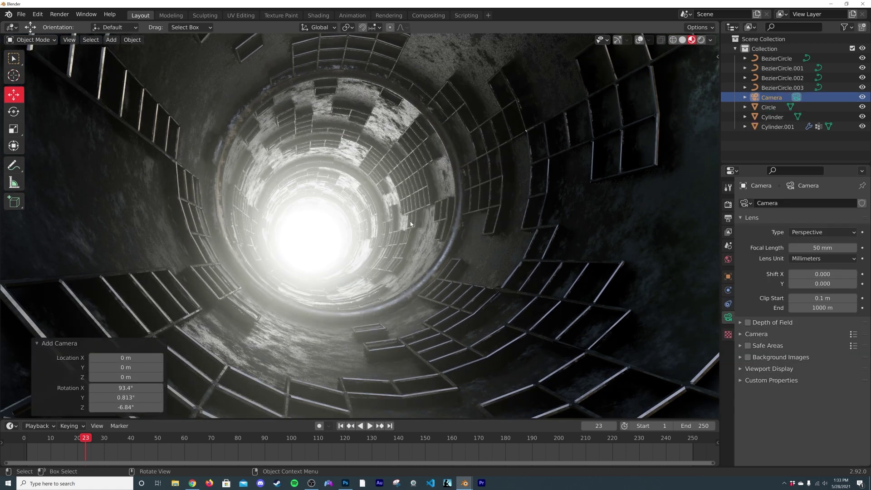
{"action": "key", "text": "ctrl+alt+KP_0"}
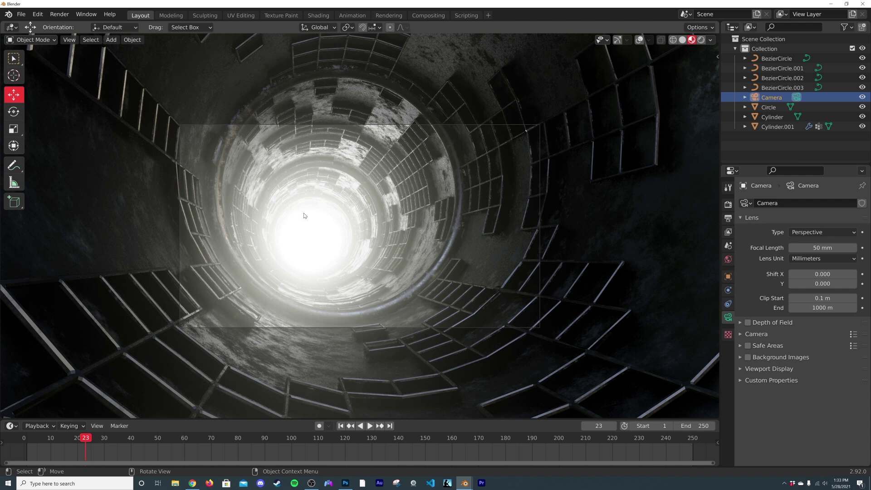
{"action": "key", "text": "Home"}
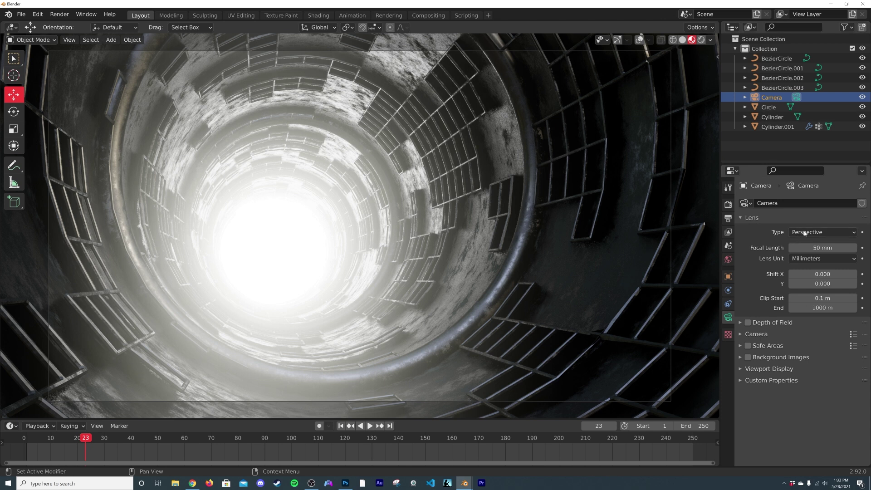
{"action": "left_click_drag", "start_coordinate": [822, 248], "coordinate": [760, 248]}
{"action": "scroll", "coordinate": [438, 189], "scroll_direction": "down", "scroll_amount": 2}
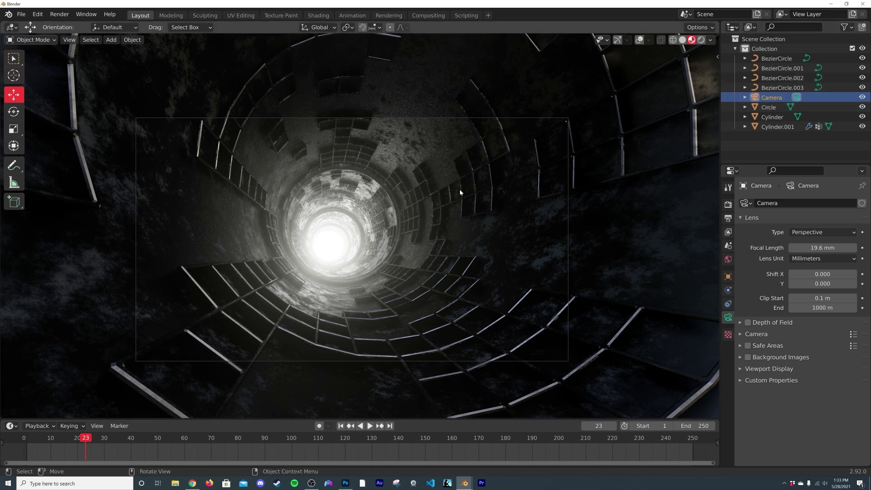
Trackball-rotate the camera by 4.58° and -2.29° to centre the tunnel end, then select the Cylinder
{"action": "key", "text": "r"}
{"action": "key", "text": "r"}
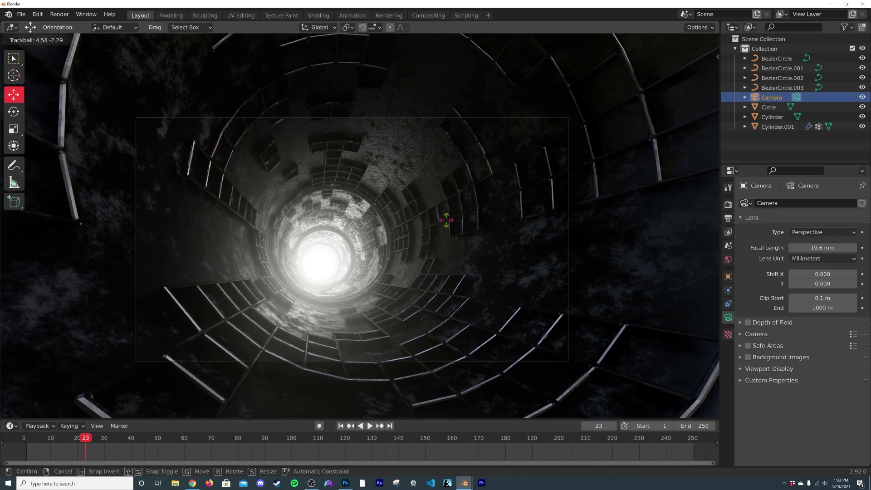
{"action": "left_click", "coordinate": [447, 223]}
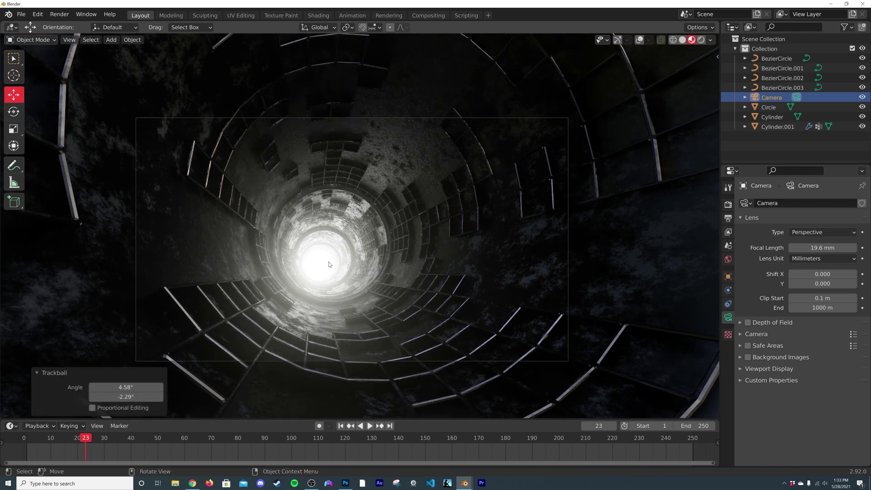
{"action": "middle_click_drag", "start_coordinate": [519, 252], "coordinate": [244, 256]}
{"action": "left_click", "coordinate": [245, 257]}
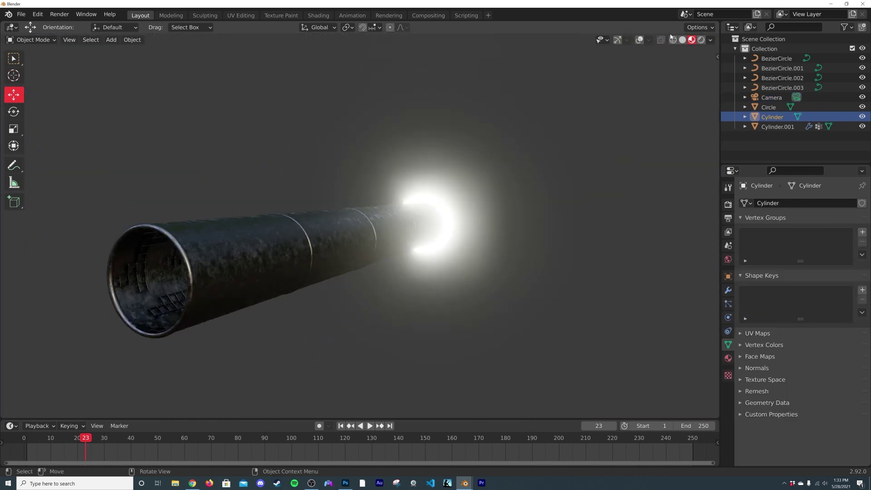
Show overlays, switch to the Shading workspace in camera view, and enlarge the node editor
{"action": "left_click", "coordinate": [641, 42]}
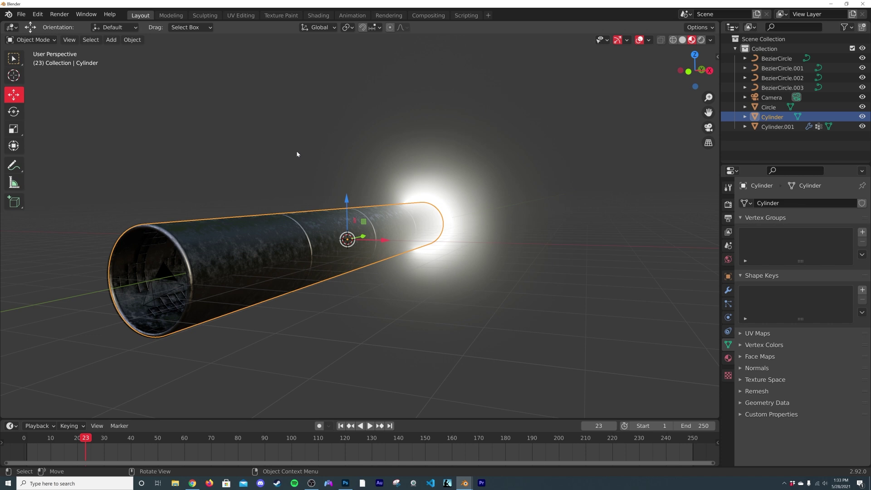
{"action": "key", "text": "KP_0"}
{"action": "left_click", "coordinate": [318, 16]}
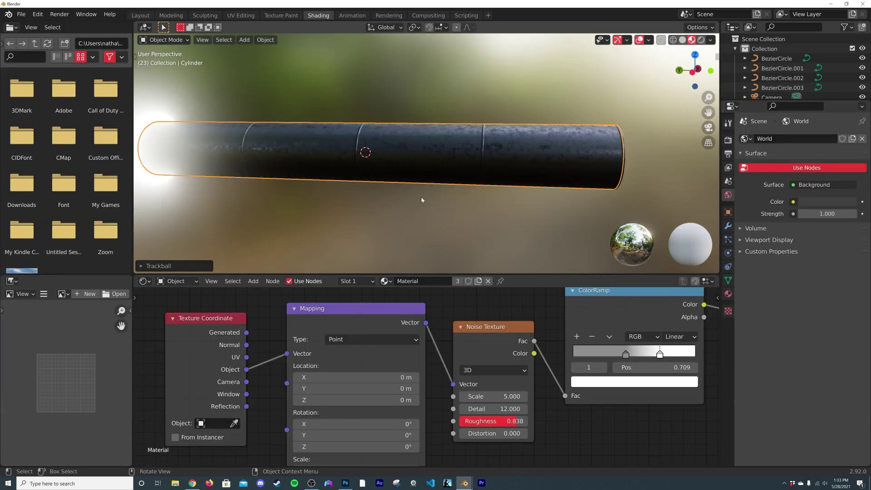
{"action": "key", "text": "KP_0"}
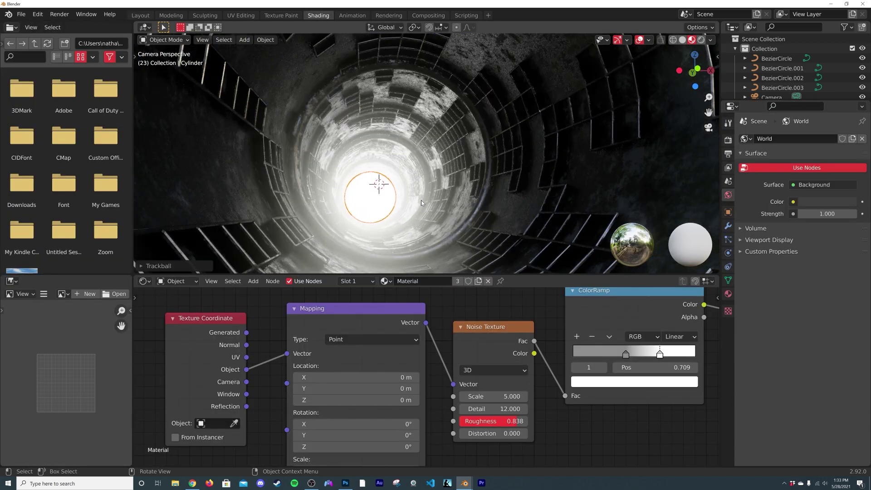
{"action": "scroll", "coordinate": [502, 326], "scroll_direction": "down", "scroll_amount": 4}
{"action": "left_click_drag", "start_coordinate": [517, 274], "coordinate": [519, 202]}
{"action": "middle_click_drag", "start_coordinate": [490, 293], "coordinate": [278, 305]}
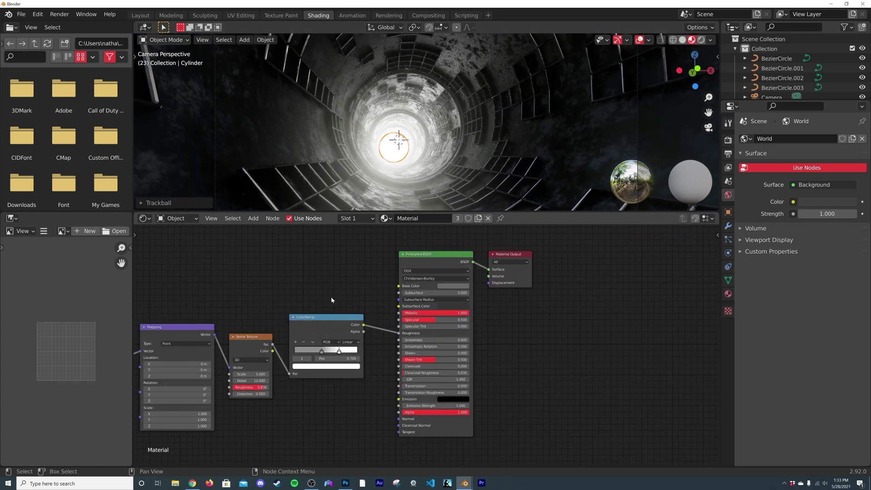
{"action": "scroll", "coordinate": [553, 348], "scroll_direction": "up", "scroll_amount": 2}
Move the texture and ColorRamp nodes together up and to the left
{"action": "key", "text": "shift+a"}
{"action": "left_click", "coordinate": [599, 278]}
{"action": "key", "text": "Escape"}
{"action": "scroll", "coordinate": [446, 331], "scroll_direction": "down", "scroll_amount": 5}
{"action": "middle_click_drag", "start_coordinate": [272, 324], "coordinate": [385, 312]}
{"action": "left_click_drag", "start_coordinate": [250, 308], "coordinate": [456, 377]}
{"action": "key", "text": "g"}
{"action": "left_click", "coordinate": [453, 336]}
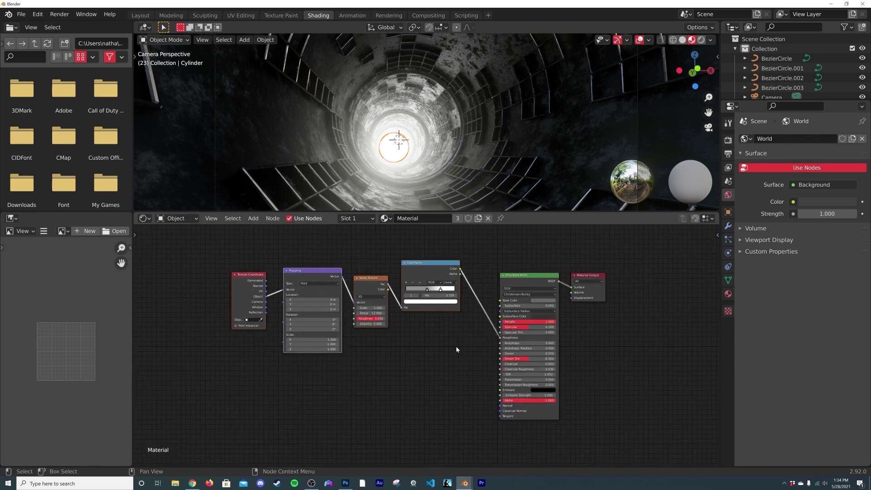
{"action": "scroll", "coordinate": [453, 337], "scroll_direction": "up", "scroll_amount": 2}
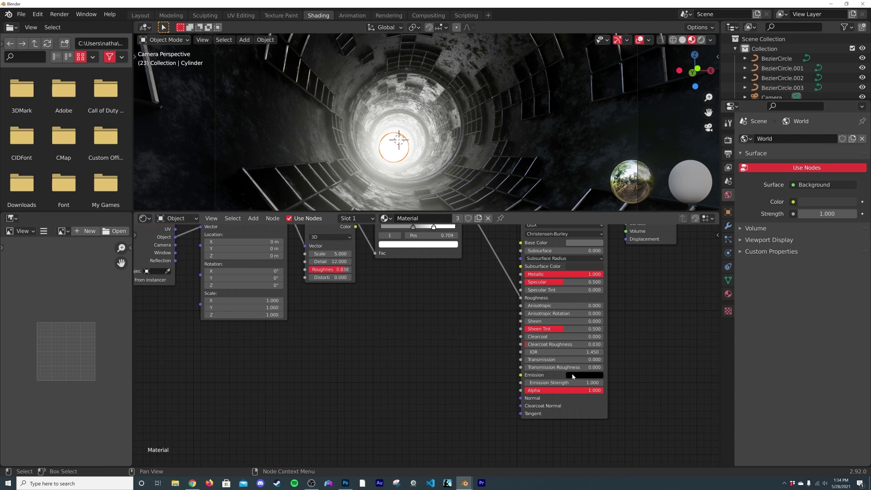
Set the material's Emission colour to full white
{"action": "left_click", "coordinate": [572, 376]}
{"action": "left_click_drag", "start_coordinate": [626, 278], "coordinate": [627, 272]}
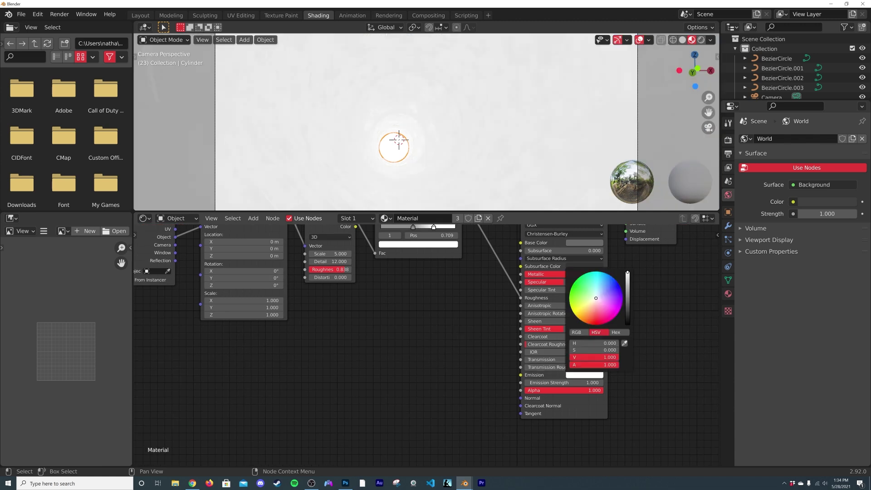
{"action": "scroll", "coordinate": [491, 378], "scroll_direction": "up", "scroll_amount": 4}
Add a ColorRamp node via 'col' search and connect its Color to Emission
{"action": "key", "text": "shift+a"}
{"action": "left_click", "coordinate": [411, 304]}
{"action": "type", "text": "col"}
{"action": "key", "text": "Down"}
{"action": "key", "text": "Return"}
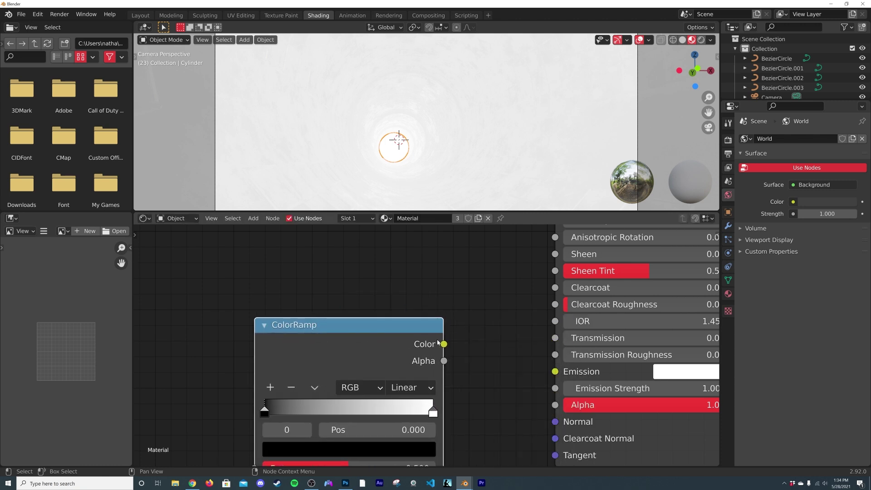
{"action": "left_click_drag", "start_coordinate": [550, 373], "coordinate": [555, 372]}
{"action": "scroll", "coordinate": [546, 355], "scroll_direction": "down", "scroll_amount": 4}
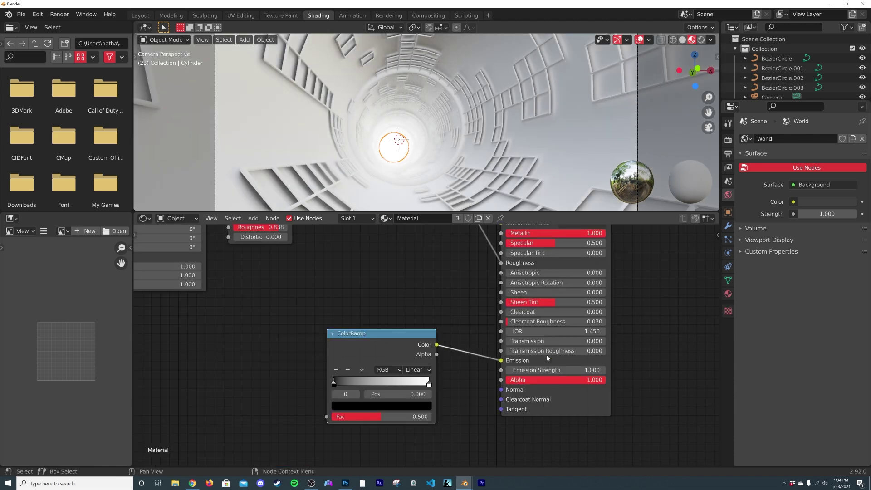
{"action": "left_click_drag", "start_coordinate": [454, 355], "coordinate": [491, 353]}
Add a Voronoi Texture with mapping nodes and connect its Color to the ColorRamp Fac
{"action": "key", "text": "shift+a"}
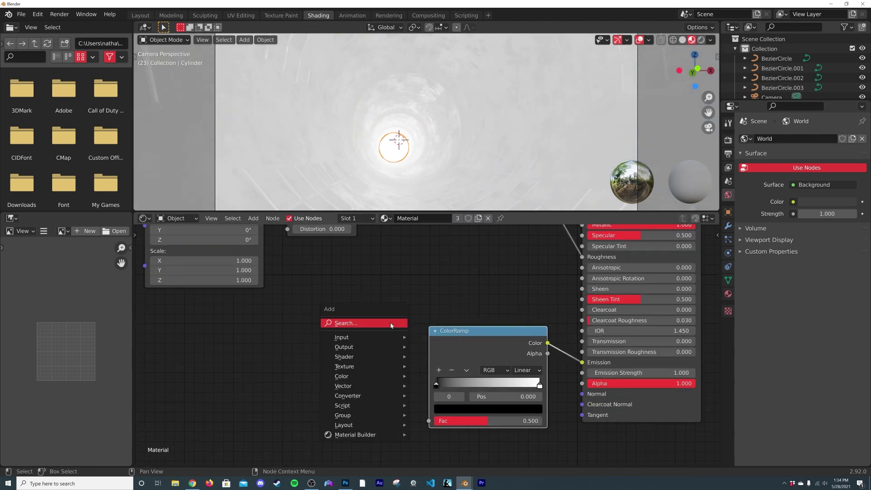
{"action": "left_click", "coordinate": [394, 325]}
{"action": "type", "text": "vor"}
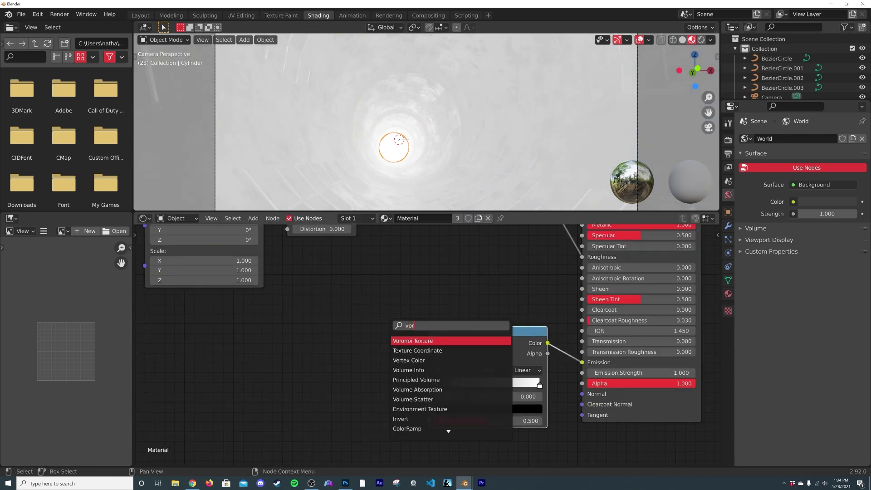
{"action": "left_click", "coordinate": [455, 339]}
{"action": "scroll", "coordinate": [430, 358], "scroll_direction": "down", "scroll_amount": 2}
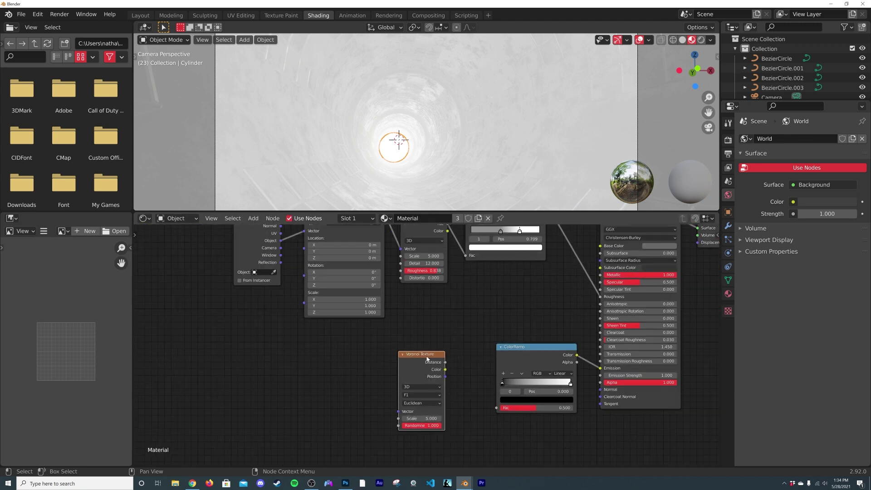
{"action": "key", "text": "ctrl+t"}
{"action": "middle_click_drag", "start_coordinate": [271, 424], "coordinate": [335, 383]}
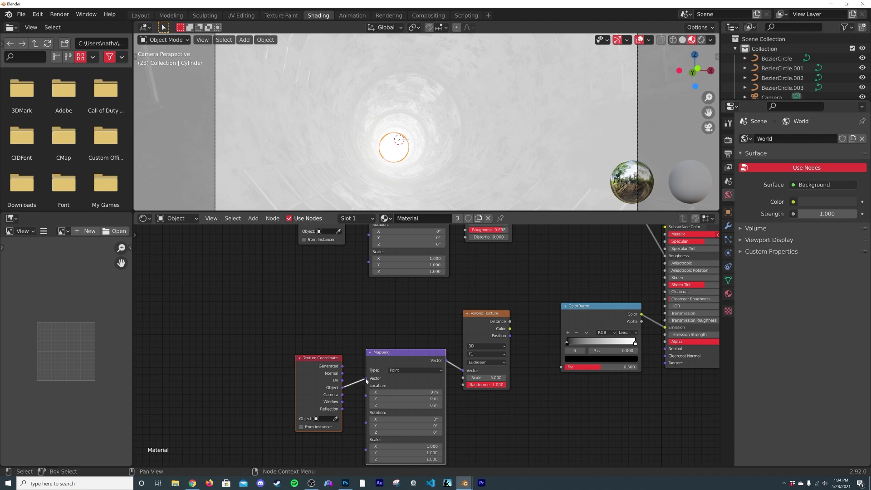
{"action": "scroll", "coordinate": [366, 381], "scroll_direction": "up", "scroll_amount": 3}
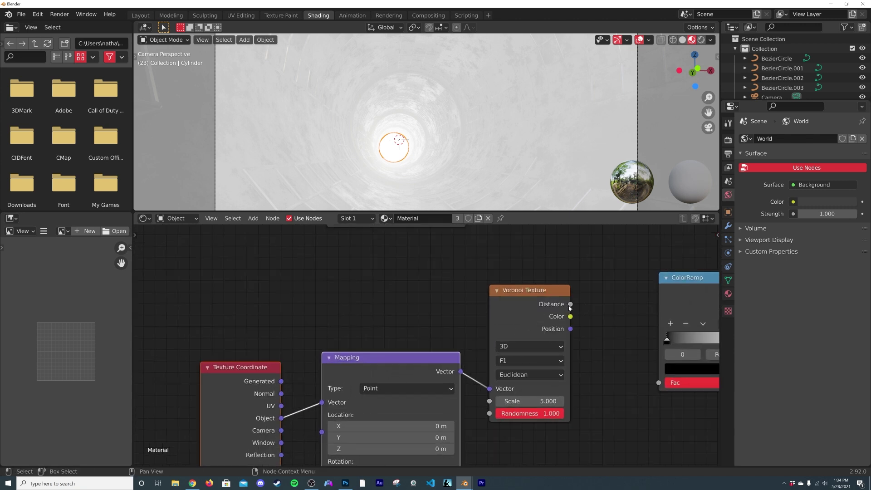
{"action": "left_click_drag", "start_coordinate": [570, 316], "coordinate": [663, 385]}
Set Voronoi to Chebychev and make the ramp Constant with stops at 0 and 0.818
{"action": "left_click", "coordinate": [526, 375]}
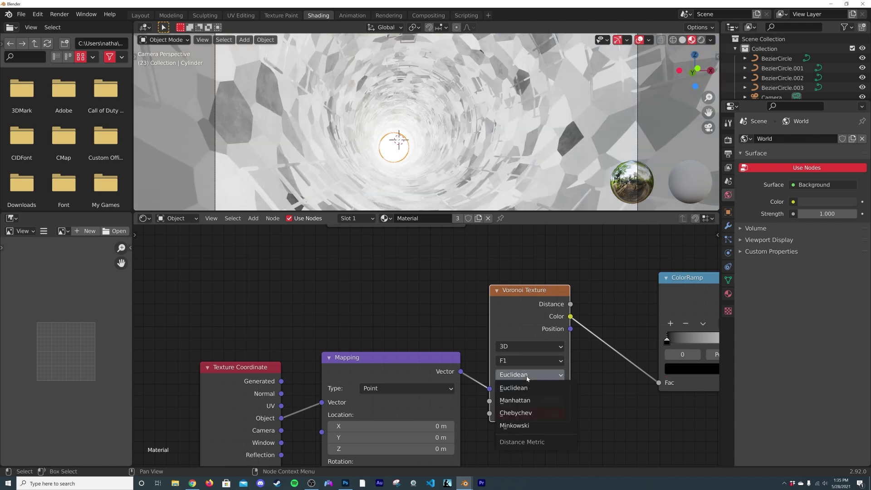
{"action": "left_click", "coordinate": [515, 412]}
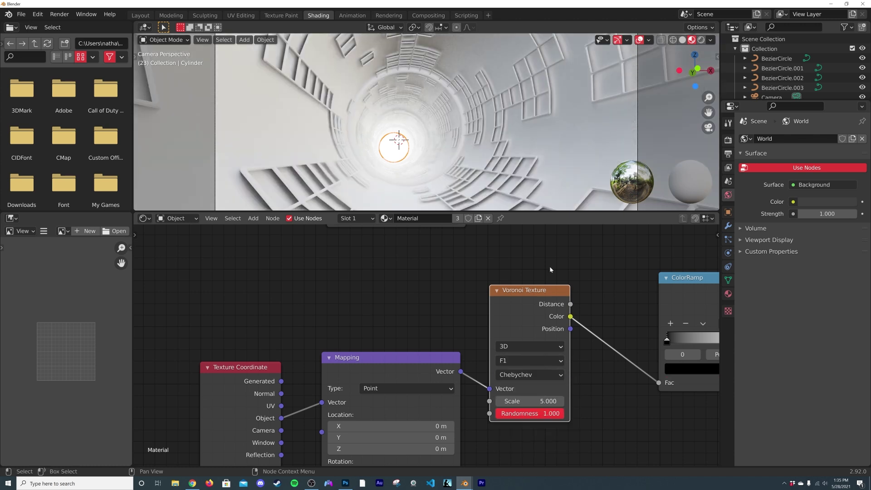
{"action": "middle_click_drag", "start_coordinate": [680, 367], "coordinate": [501, 368]}
{"action": "scroll", "coordinate": [500, 368], "scroll_direction": "up", "scroll_amount": 2}
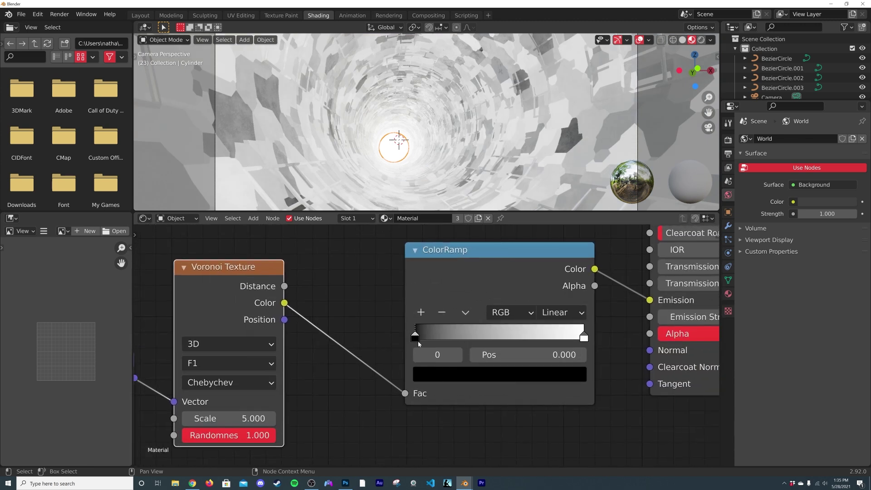
{"action": "left_click_drag", "start_coordinate": [460, 332], "coordinate": [531, 337]}
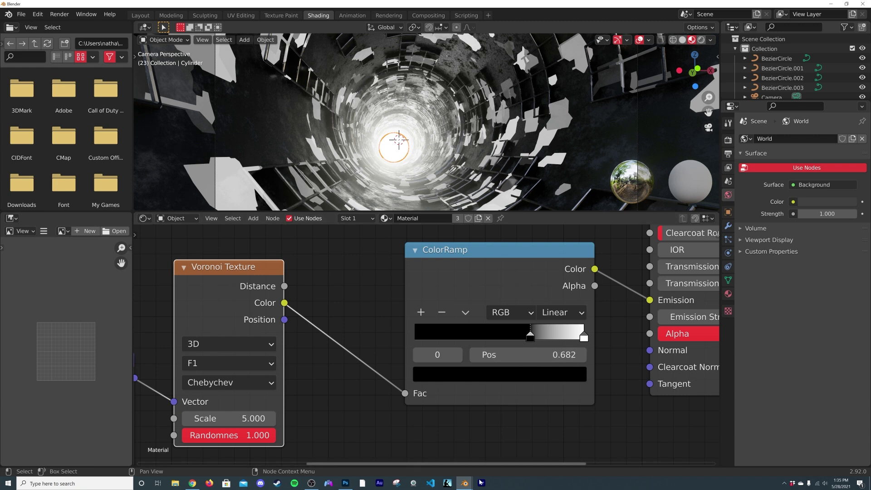
{"action": "left_click", "coordinate": [553, 312]}
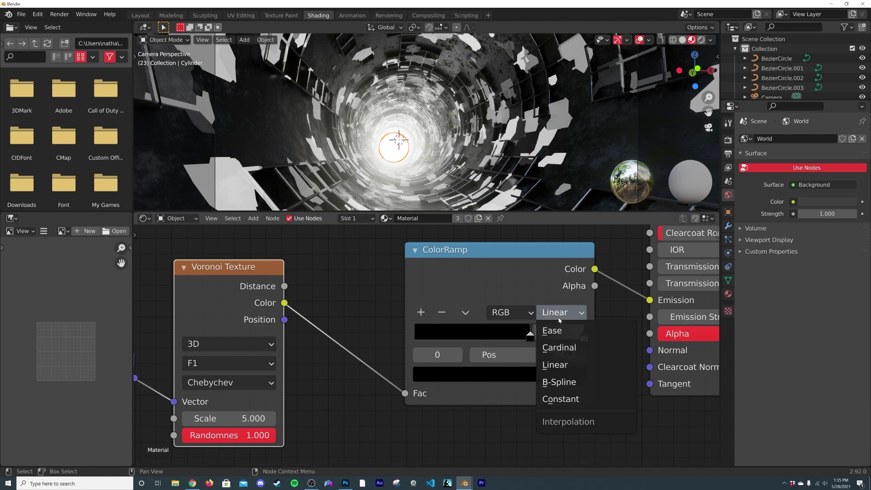
{"action": "left_click", "coordinate": [560, 398]}
{"action": "left_click_drag", "start_coordinate": [472, 341], "coordinate": [415, 338]}
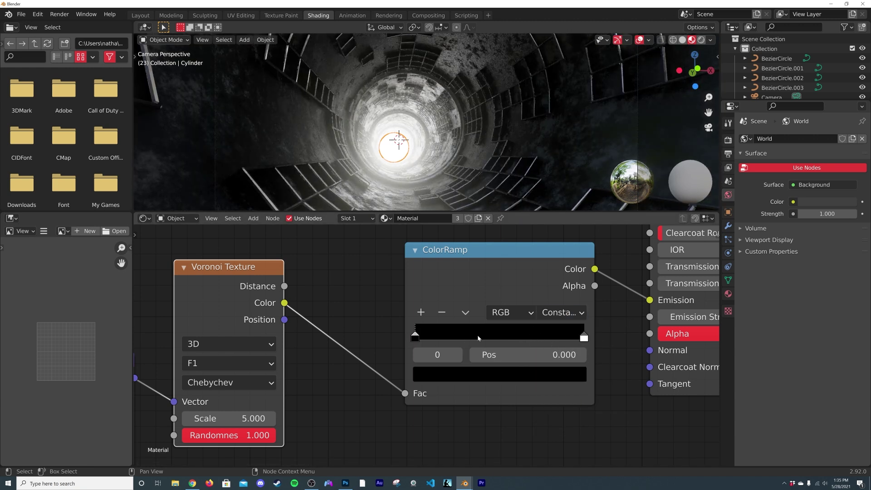
{"action": "left_click_drag", "start_coordinate": [584, 338], "coordinate": [553, 338]}
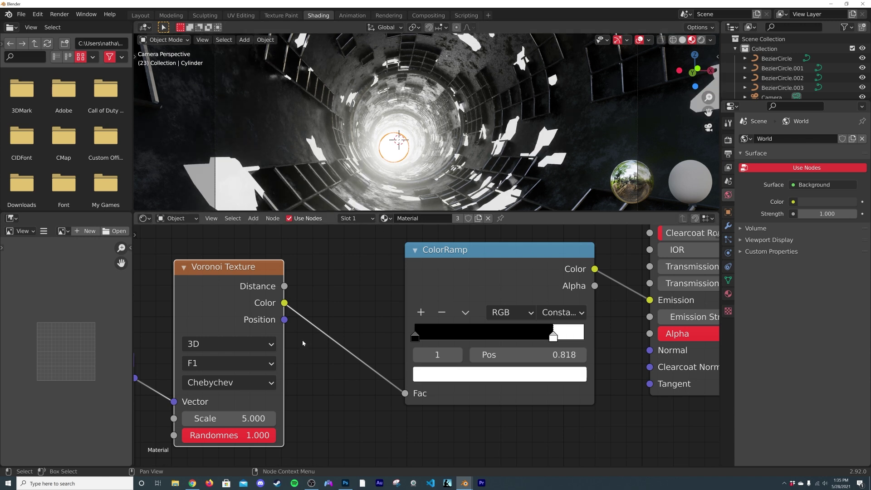
Edit the Mapping node's Z scale to stretch the Voronoi pattern
{"action": "middle_click_drag", "start_coordinate": [305, 344], "coordinate": [451, 322]}
{"action": "middle_click_drag", "start_coordinate": [210, 396], "coordinate": [486, 261]}
{"action": "double_click", "coordinate": [459, 453]}
{"action": "type", "text": "0"}
{"action": "key", "text": "Return"}
{"action": "left_click_drag", "start_coordinate": [459, 453], "coordinate": [426, 453]}
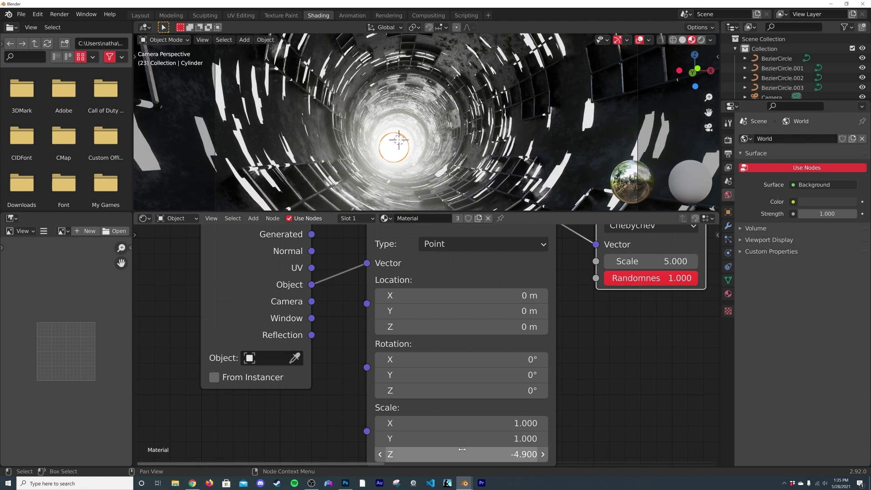
{"action": "key", "text": "ctrl+z"}
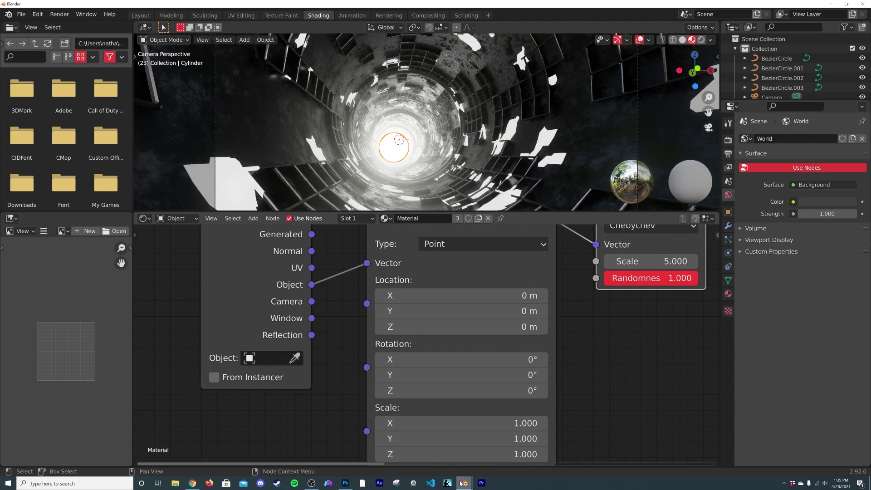
{"action": "left_click_drag", "start_coordinate": [494, 454], "coordinate": [467, 454]}
Show Render Properties and toggle Screen Space Reflections, leaving them on
{"action": "scroll", "coordinate": [630, 313], "scroll_direction": "down", "scroll_amount": 1}
{"action": "middle_click_drag", "start_coordinate": [632, 311], "coordinate": [189, 377]}
{"action": "scroll", "coordinate": [218, 370], "scroll_direction": "down", "scroll_amount": 3}
{"action": "scroll", "coordinate": [480, 342], "scroll_direction": "up", "scroll_amount": 1}
{"action": "left_click", "coordinate": [726, 142]}
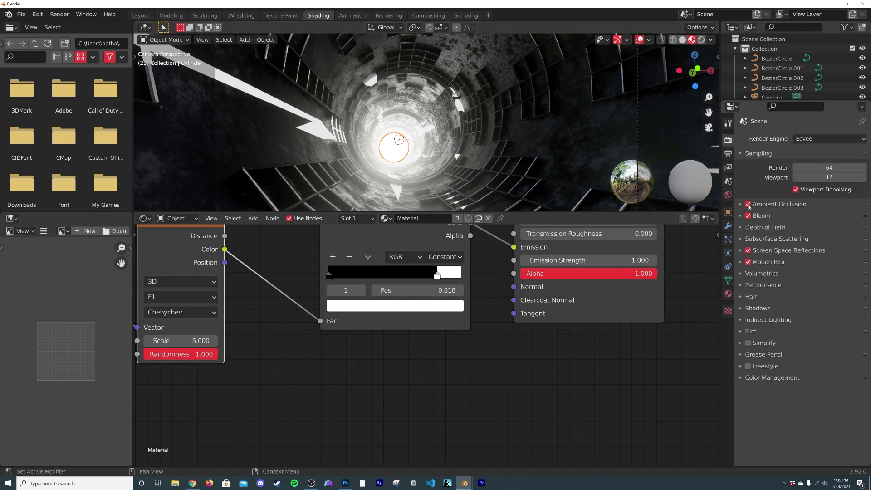
{"action": "left_click", "coordinate": [750, 251]}
{"action": "left_click", "coordinate": [750, 252]}
{"action": "left_click", "coordinate": [750, 252]}
{"action": "left_click", "coordinate": [750, 252]}
Switch the Voronoi texture to 4D with a scale of 25
{"action": "middle_click_drag", "start_coordinate": [197, 264], "coordinate": [348, 264]}
{"action": "left_click", "coordinate": [326, 283]}
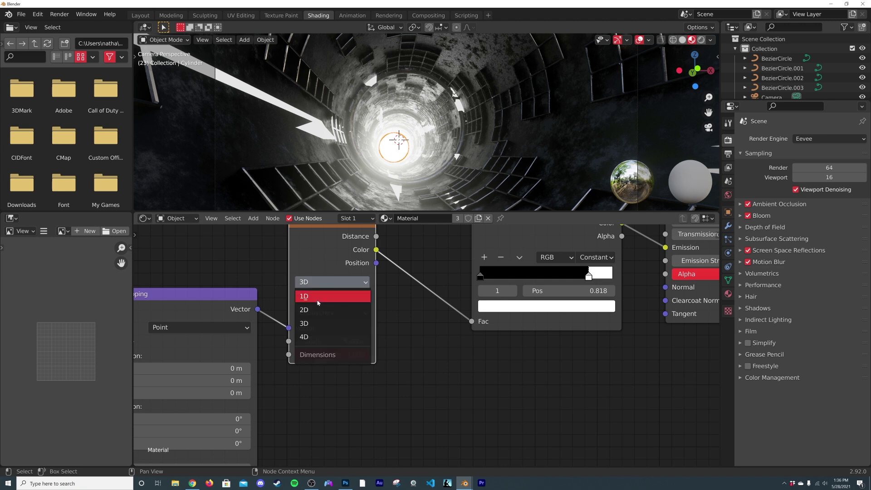
{"action": "left_click", "coordinate": [330, 337]}
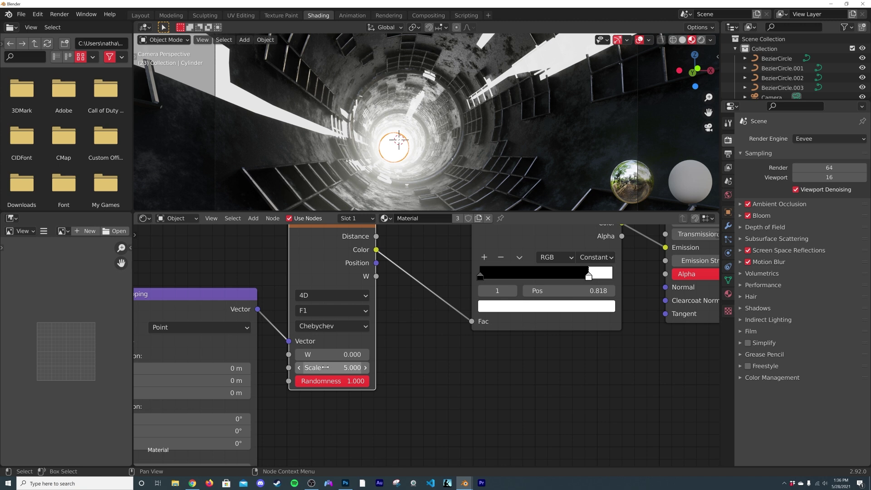
{"action": "key", "text": "Return"}
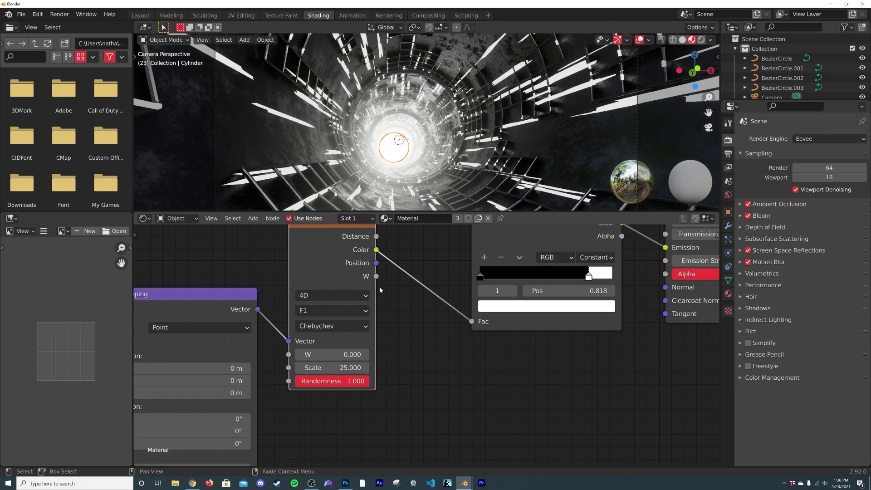
Set the Mapping Z scale to 0.007 and reset the Z rotation to 0°
{"action": "middle_click_drag", "start_coordinate": [410, 341], "coordinate": [497, 322]}
{"action": "middle_click_drag", "start_coordinate": [364, 337], "coordinate": [410, 293]}
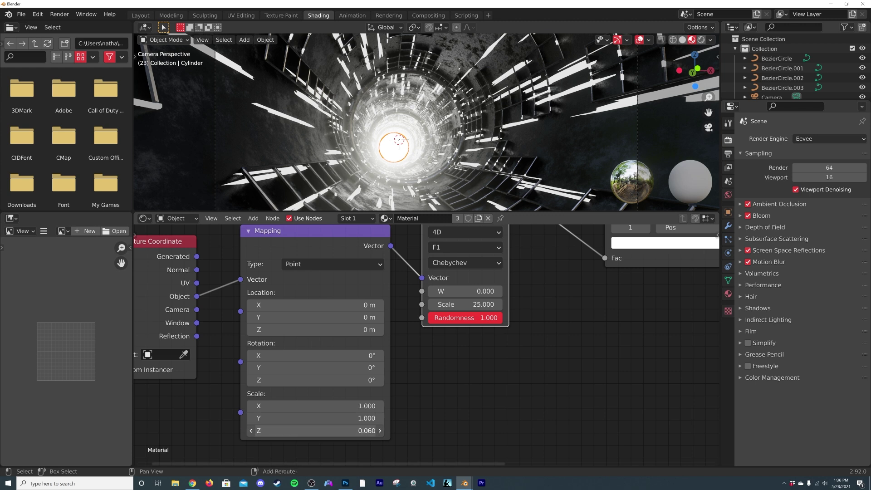
{"action": "left_click", "coordinate": [315, 430]}
{"action": "type", "text": "0."}
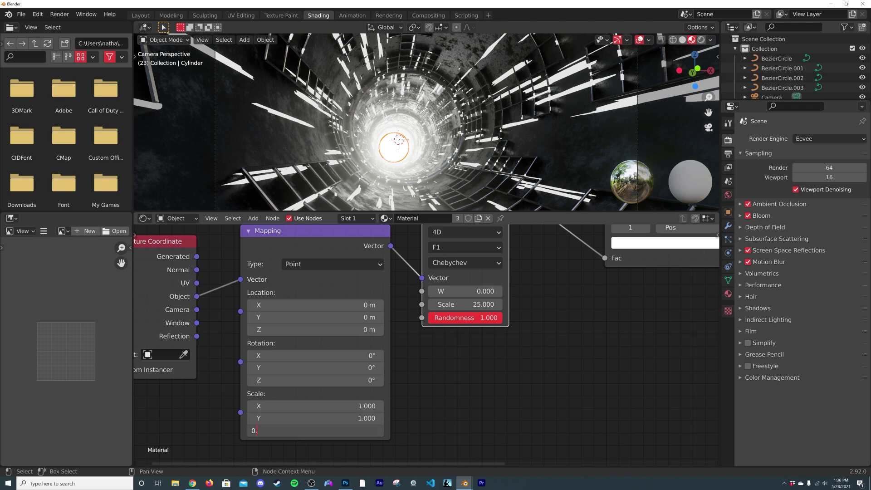
{"action": "key", "text": "Return"}
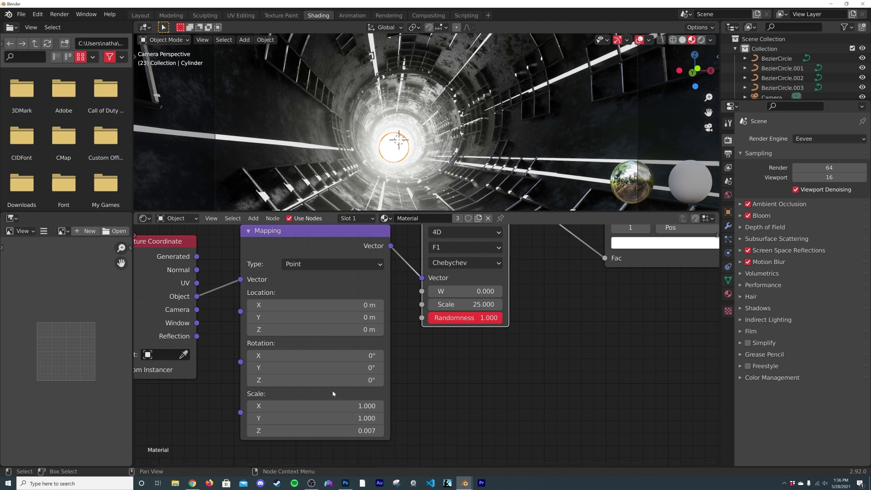
{"action": "mouse_move", "coordinate": [302, 379]}
{"action": "left_mouse_down"}
{"action": "mouse_move", "coordinate": [331, 379]}
{"action": "mouse_move", "coordinate": [314, 367]}
{"action": "left_mouse_up"}
{"action": "right_click", "coordinate": [303, 379]}
Raise the Principled BSDF emission strength to 13.5
{"action": "scroll", "coordinate": [538, 327], "scroll_direction": "down", "scroll_amount": 2}
{"action": "middle_click_drag", "start_coordinate": [591, 320], "coordinate": [288, 365]}
{"action": "scroll", "coordinate": [394, 352], "scroll_direction": "down", "scroll_amount": 3}
{"action": "scroll", "coordinate": [417, 326], "scroll_direction": "up", "scroll_amount": 4}
{"action": "middle_click_drag", "start_coordinate": [421, 323], "coordinate": [353, 368]}
{"action": "left_click_drag", "start_coordinate": [410, 313], "coordinate": [446, 313]}
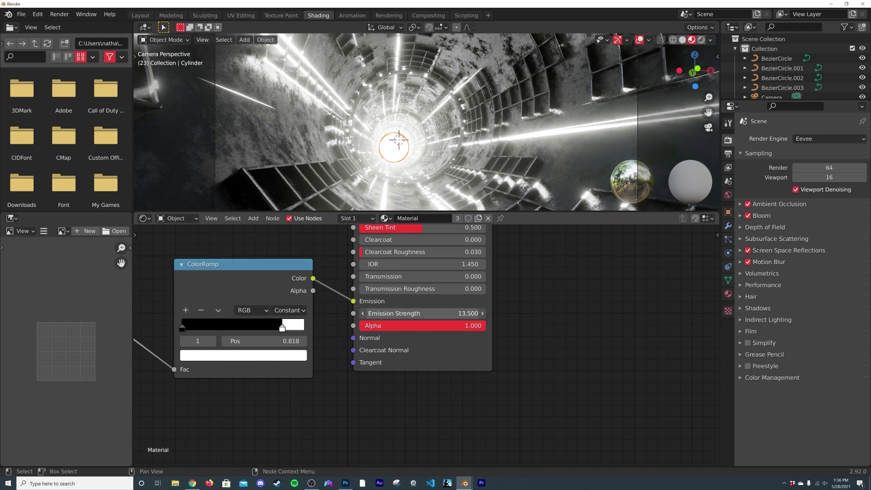
{"action": "middle_click_drag", "start_coordinate": [186, 341], "coordinate": [382, 284]}
Hide viewport overlays and gizmos, and tilt the Mapping Y rotation to about 21°
{"action": "left_click", "coordinate": [639, 40]}
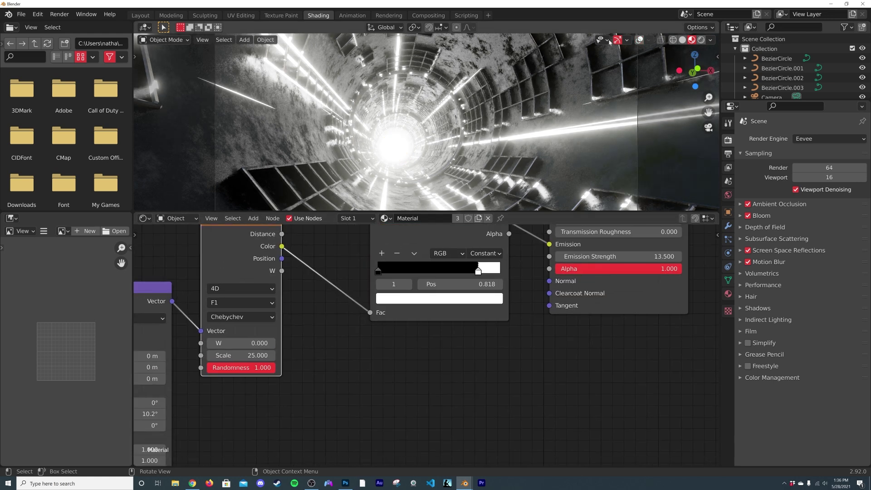
{"action": "left_click", "coordinate": [618, 40]}
{"action": "middle_click_drag", "start_coordinate": [328, 341], "coordinate": [501, 299]}
{"action": "mouse_move", "coordinate": [296, 371]}
{"action": "left_mouse_down"}
{"action": "mouse_move", "coordinate": [324, 371]}
{"action": "mouse_move", "coordinate": [292, 372]}
{"action": "left_mouse_up"}
Tint the ColorRamp's white stop light blue
{"action": "middle_click_drag", "start_coordinate": [536, 297], "coordinate": [393, 354]}
{"action": "middle_click_drag", "start_coordinate": [559, 312], "coordinate": [541, 331]}
{"action": "left_click", "coordinate": [501, 334]}
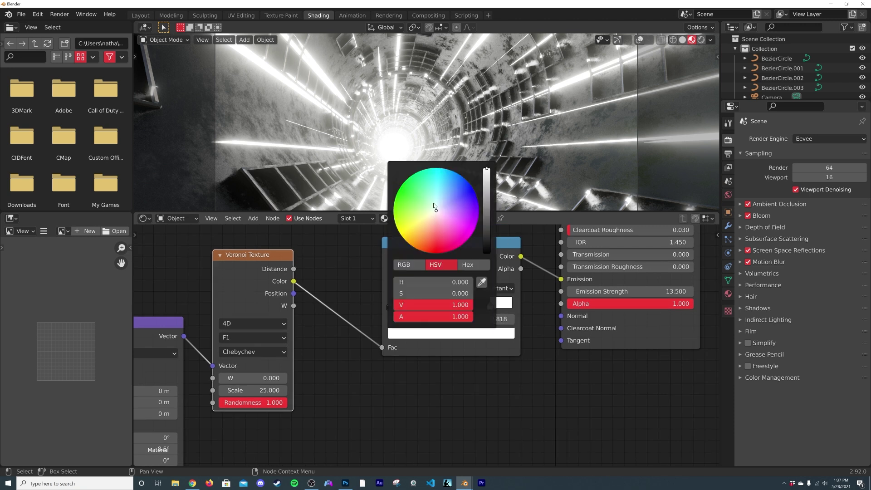
{"action": "left_click_drag", "start_coordinate": [437, 210], "coordinate": [439, 203]}
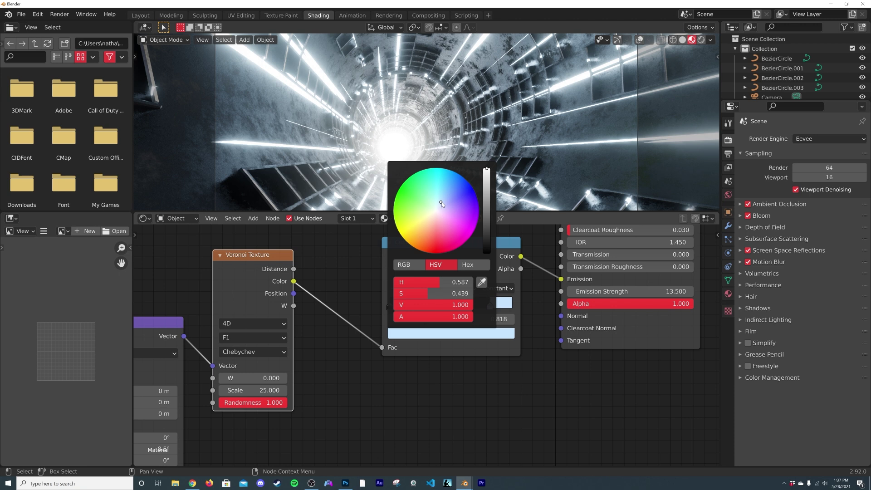
Select the second-material object and set its Emission colour to pale blue
{"action": "left_click", "coordinate": [394, 149]}
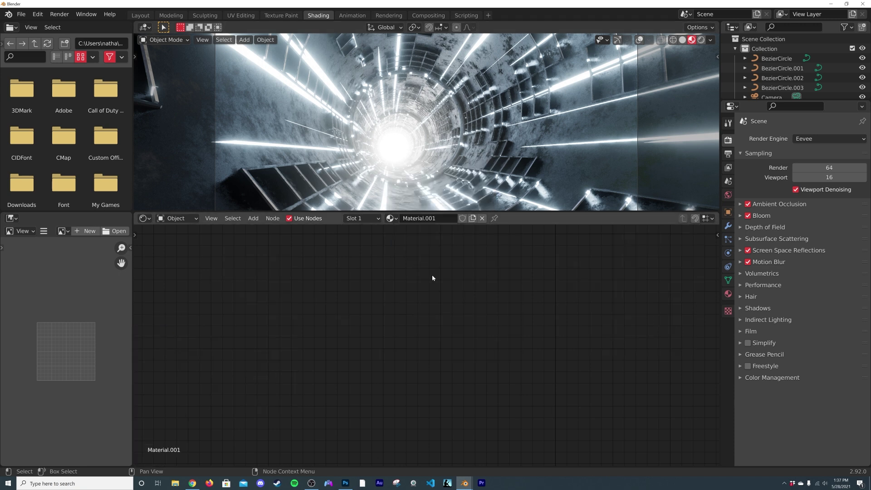
{"action": "key", "text": "Home"}
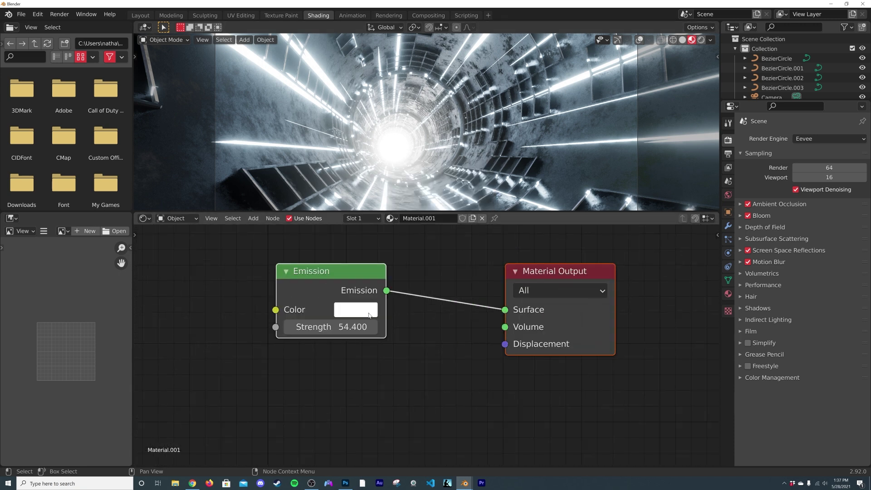
{"action": "left_click", "coordinate": [370, 315]}
{"action": "middle_click_drag", "start_coordinate": [363, 362], "coordinate": [343, 445]}
{"action": "scroll", "coordinate": [355, 438], "scroll_direction": "down", "scroll_amount": 3}
{"action": "left_click", "coordinate": [348, 384]}
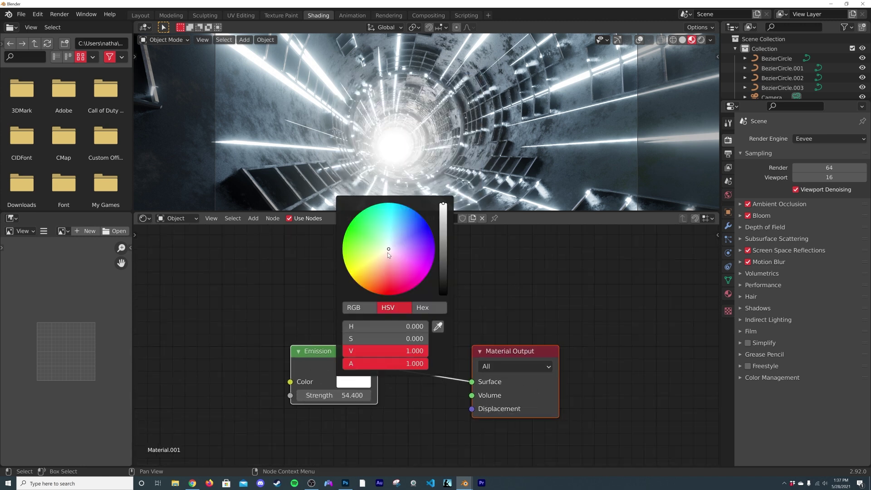
{"action": "left_click_drag", "start_coordinate": [390, 248], "coordinate": [392, 242]}
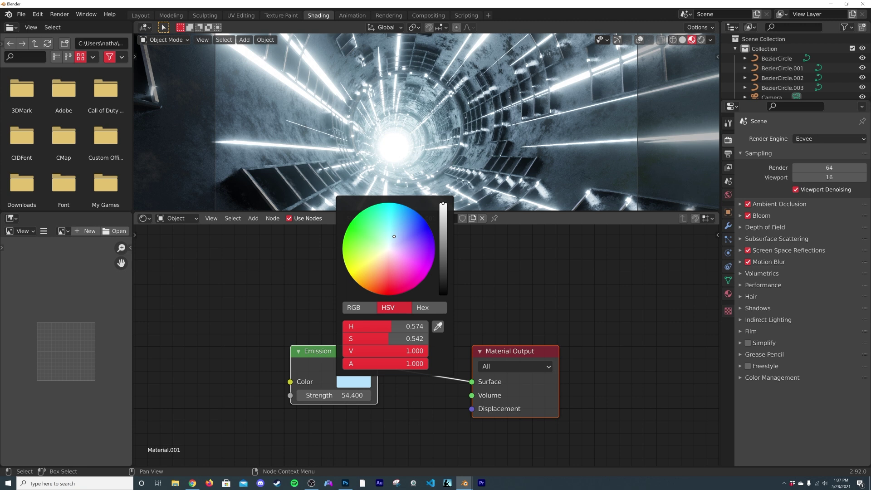
Stop playback and reselect the tunnel wall to show its material nodes
{"action": "key", "text": "space"}
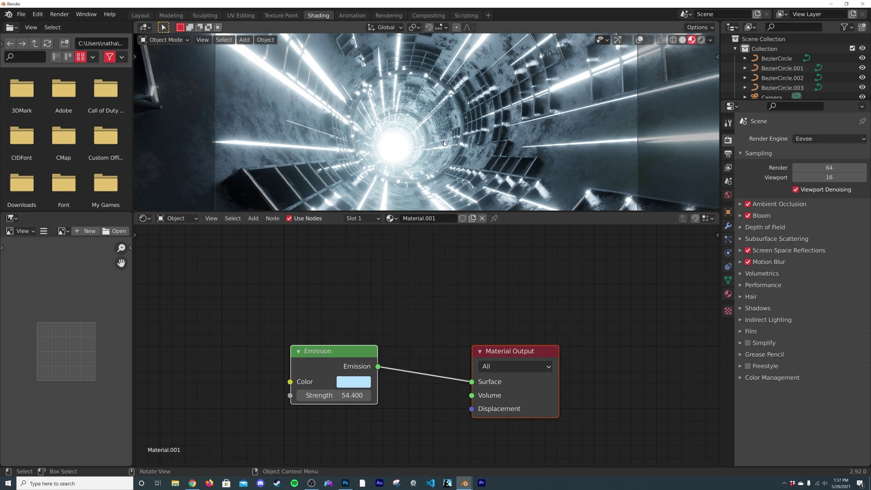
{"action": "left_click", "coordinate": [444, 143]}
{"action": "middle_click_drag", "start_coordinate": [379, 311], "coordinate": [680, 231]}
{"action": "scroll", "coordinate": [680, 232], "scroll_direction": "down", "scroll_amount": 4}
{"action": "scroll", "coordinate": [470, 182], "scroll_direction": "up", "scroll_amount": 1}
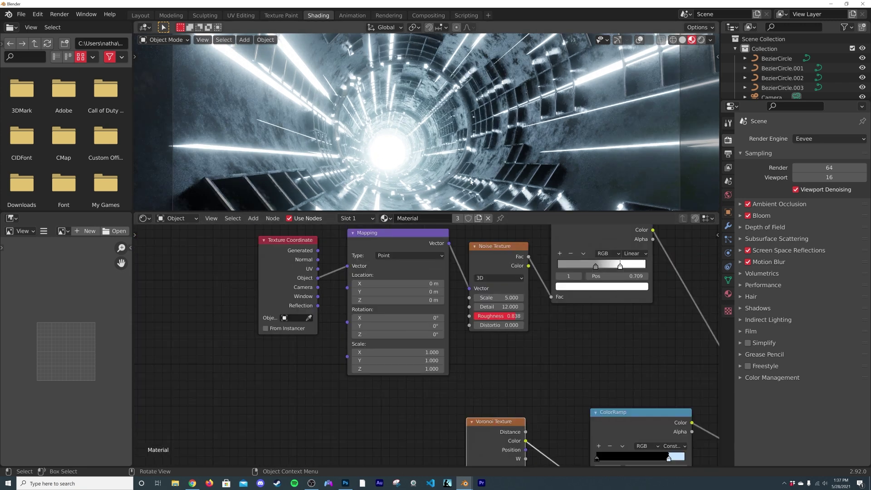
{"action": "middle_click_drag", "start_coordinate": [470, 182], "coordinate": [480, 109]}
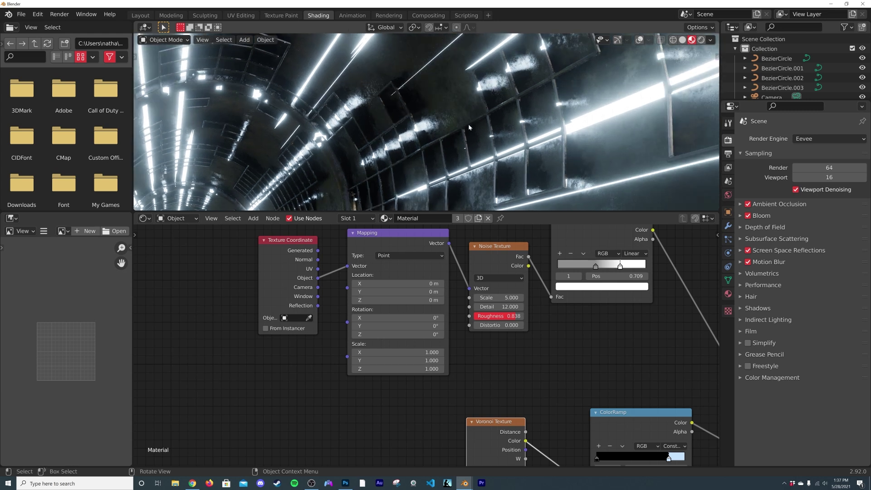
Orbit between camera, outside and inside views of the tunnel, turning overlays back on
{"action": "key", "text": "KP_0"}
{"action": "middle_click_drag", "start_coordinate": [447, 137], "coordinate": [488, 157]}
{"action": "key", "text": "KP_0"}
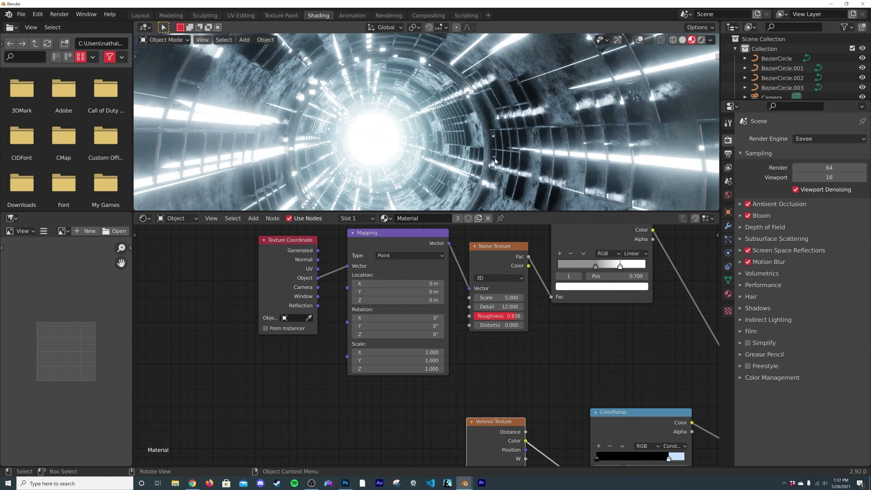
{"action": "middle_click_drag", "start_coordinate": [389, 130], "coordinate": [442, 113]}
{"action": "middle_click_drag", "start_coordinate": [432, 64], "coordinate": [426, 97]}
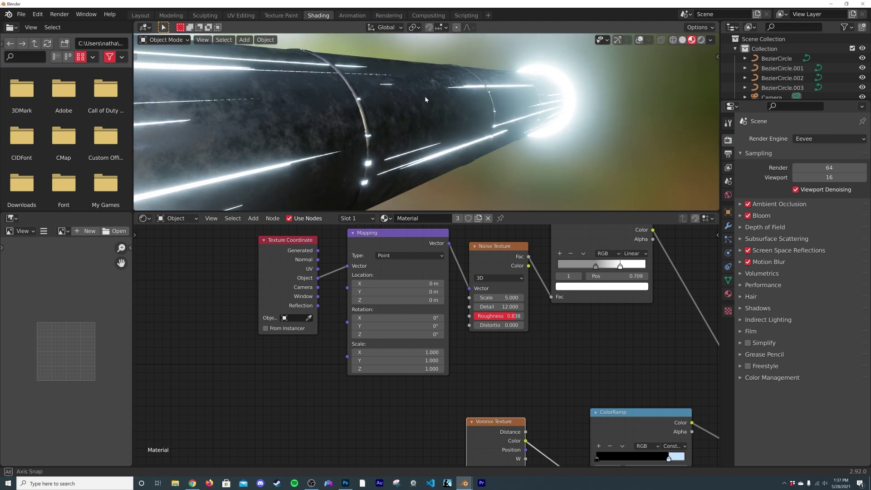
{"action": "left_click", "coordinate": [639, 40]}
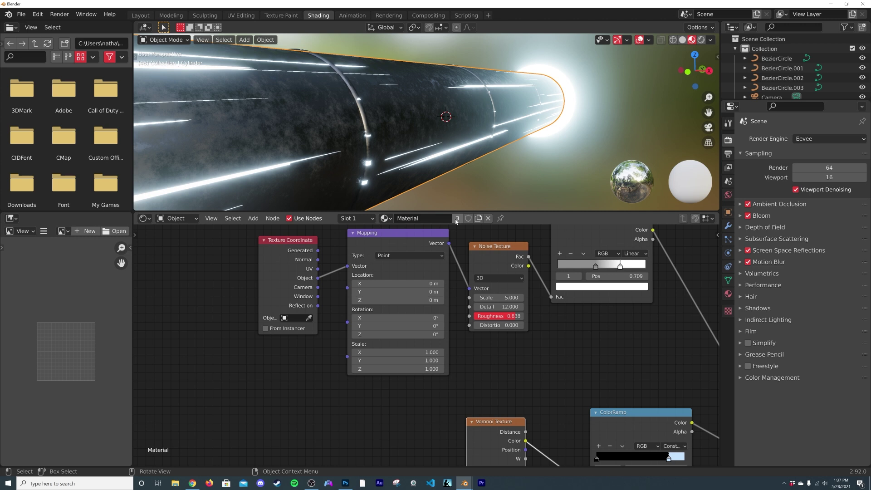
{"action": "middle_click_drag", "start_coordinate": [454, 136], "coordinate": [474, 125]}
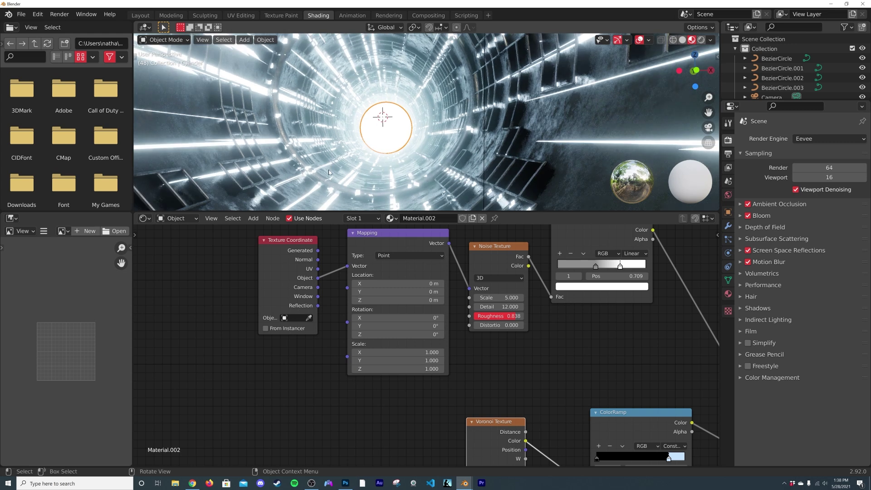
Select the BezierCircle.002 ring, unlink its Emission input and keep strength 13.5
{"action": "left_click", "coordinate": [410, 188]}
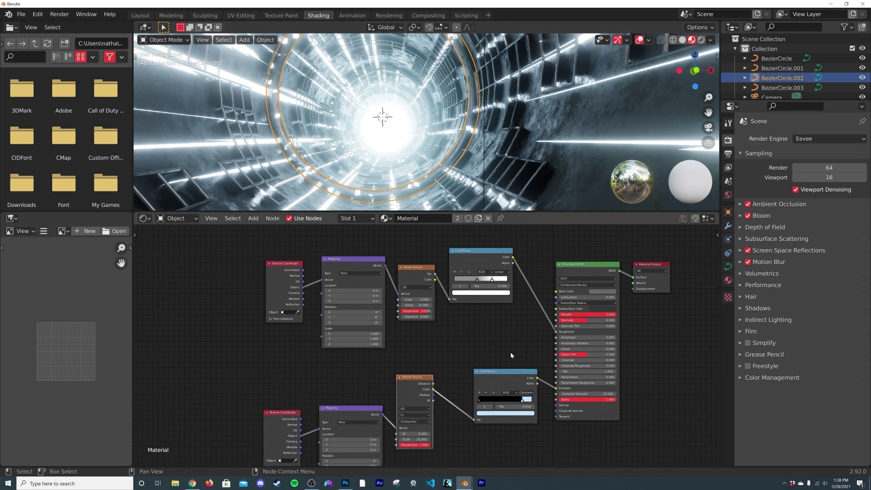
{"action": "left_click_drag", "start_coordinate": [556, 392], "coordinate": [517, 342]}
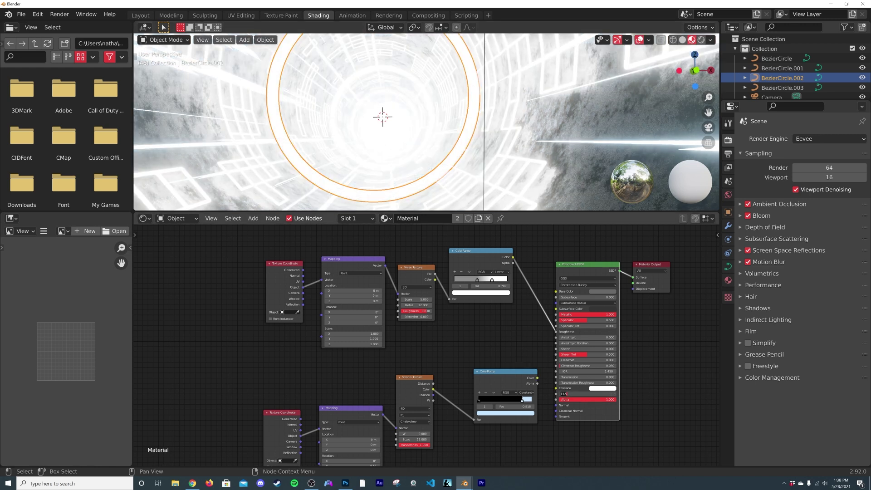
{"action": "key", "text": "Return"}
{"action": "middle_click_drag", "start_coordinate": [421, 122], "coordinate": [427, 128]}
Select the tunnel cylinder and rotate its Mapping Y to about 23.4°
{"action": "left_click", "coordinate": [389, 122]}
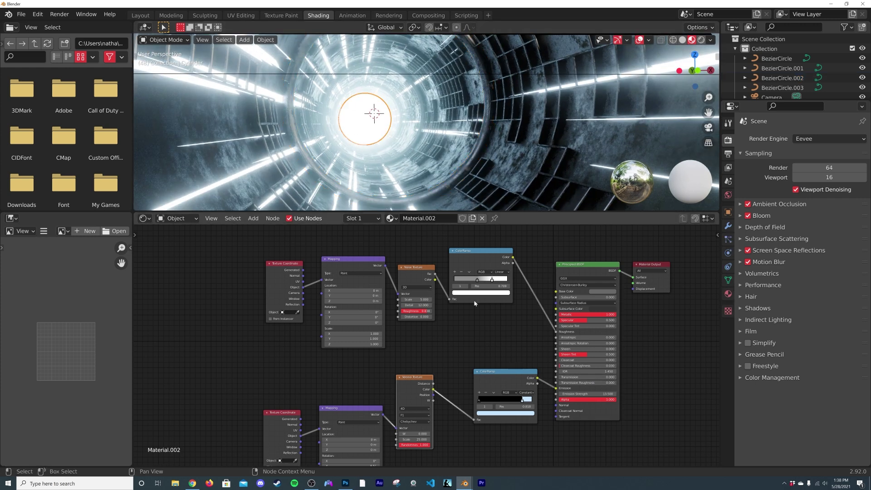
{"action": "scroll", "coordinate": [408, 407], "scroll_direction": "up", "scroll_amount": 2}
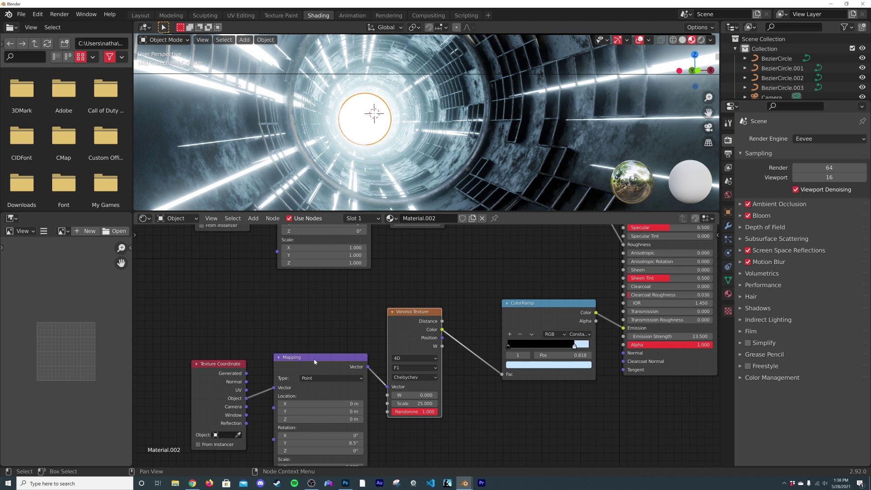
{"action": "middle_click_drag", "start_coordinate": [309, 365], "coordinate": [331, 304]}
{"action": "left_click_drag", "start_coordinate": [348, 386], "coordinate": [378, 386]}
{"action": "middle_click_drag", "start_coordinate": [620, 324], "coordinate": [426, 338]}
{"action": "scroll", "coordinate": [426, 340], "scroll_direction": "up", "scroll_amount": 4}
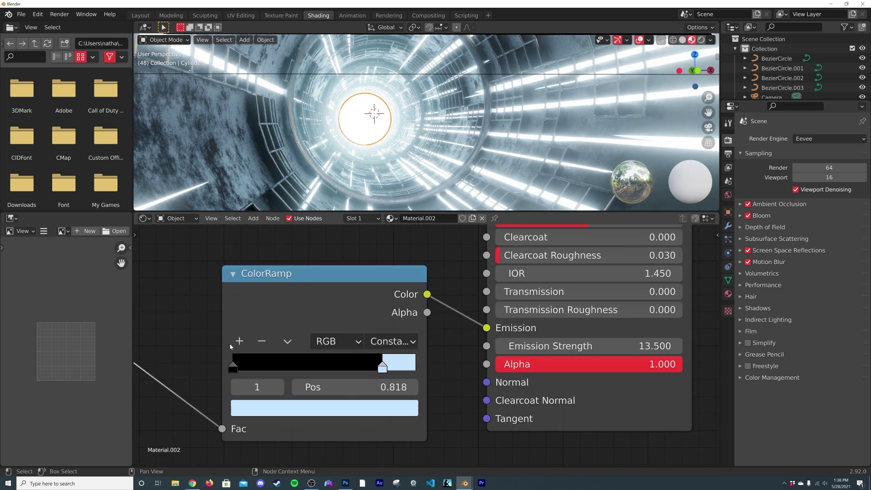
Add a saturated red ColorRamp stop near the ramp's right end
{"action": "left_click", "coordinate": [239, 341]}
{"action": "left_click_drag", "start_coordinate": [311, 370], "coordinate": [367, 371]}
{"action": "left_click", "coordinate": [370, 405]}
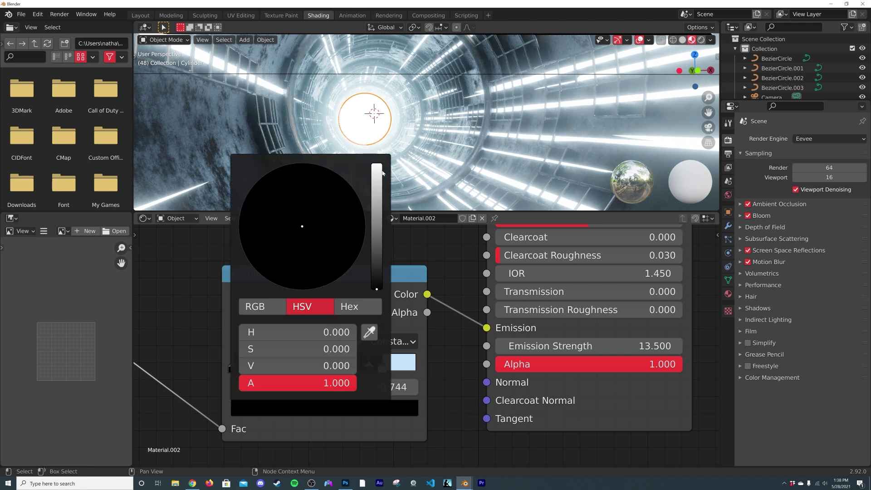
{"action": "left_click_drag", "start_coordinate": [382, 173], "coordinate": [377, 174]}
{"action": "left_click", "coordinate": [284, 287]}
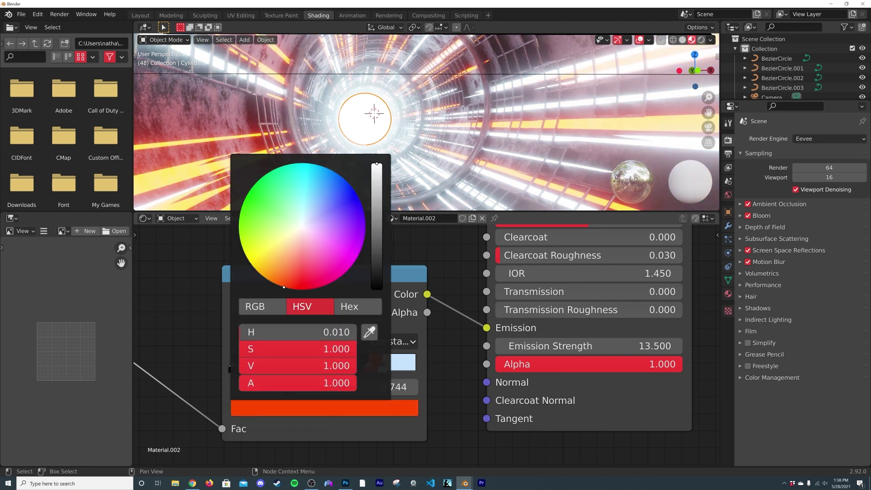
{"action": "left_click", "coordinate": [282, 288]}
{"action": "left_click_drag", "start_coordinate": [370, 367], "coordinate": [376, 369]}
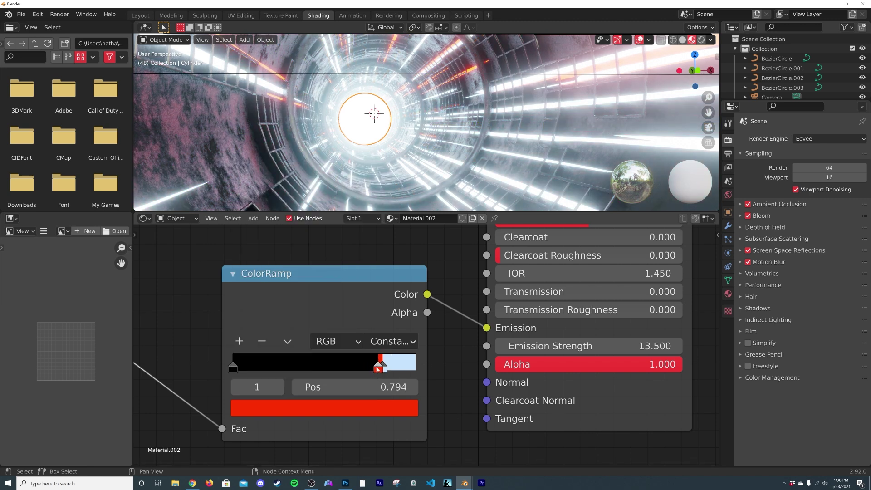
Rotate the texture mapping to 38.6° on Y, checking it through the camera
{"action": "scroll", "coordinate": [386, 366], "scroll_direction": "down", "scroll_amount": 13}
{"action": "middle_click_drag", "start_coordinate": [275, 363], "coordinate": [375, 329]}
{"action": "middle_click_drag", "start_coordinate": [286, 405], "coordinate": [429, 339]}
{"action": "scroll", "coordinate": [428, 339], "scroll_direction": "up", "scroll_amount": 5}
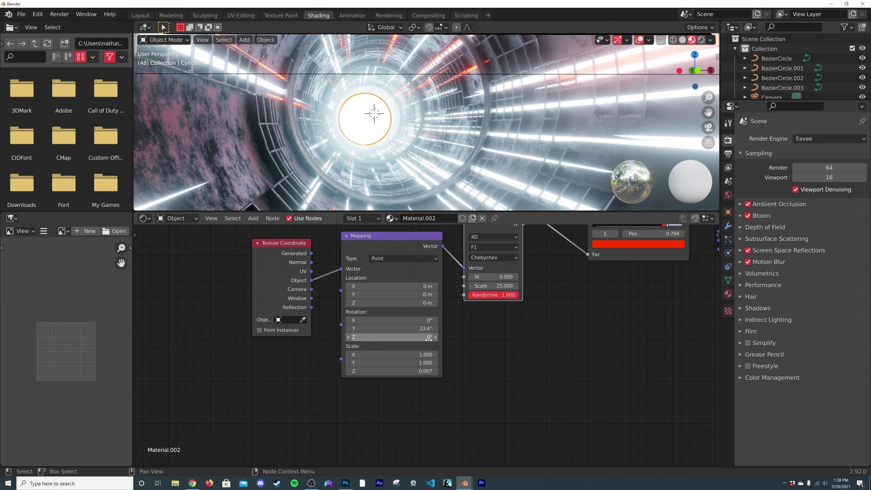
{"action": "scroll", "coordinate": [428, 338], "scroll_direction": "up", "scroll_amount": 2}
{"action": "key", "text": "KP_0"}
{"action": "middle_click_drag", "start_coordinate": [422, 145], "coordinate": [453, 96], "text": "shift"}
{"action": "scroll", "coordinate": [426, 130], "scroll_direction": "down", "scroll_amount": 2}
{"action": "scroll", "coordinate": [427, 127], "scroll_direction": "up", "scroll_amount": 4}
{"action": "left_click_drag", "start_coordinate": [359, 316], "coordinate": [395, 317]}
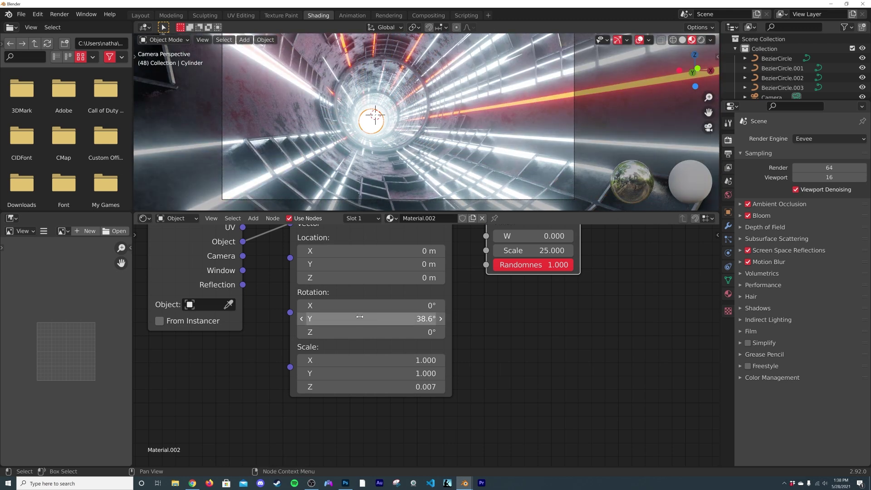
{"action": "middle_click_drag", "start_coordinate": [412, 118], "coordinate": [410, 131], "text": "shift"}
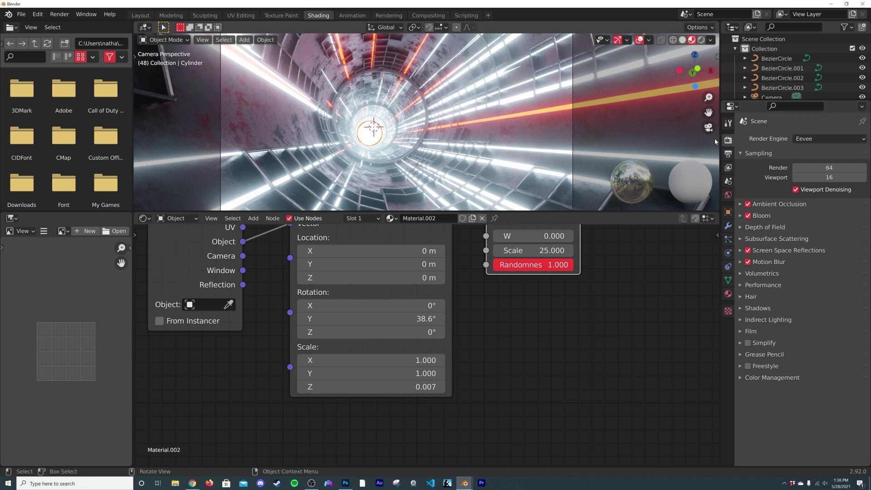
Dim the bloom intensity in Render Properties to about 0.028
{"action": "left_click", "coordinate": [763, 380]}
{"action": "scroll", "coordinate": [768, 380], "scroll_direction": "down", "scroll_amount": 1}
{"action": "left_click", "coordinate": [816, 399]}
{"action": "left_click", "coordinate": [817, 400]}
{"action": "left_click", "coordinate": [818, 411]}
{"action": "left_click", "coordinate": [818, 411]}
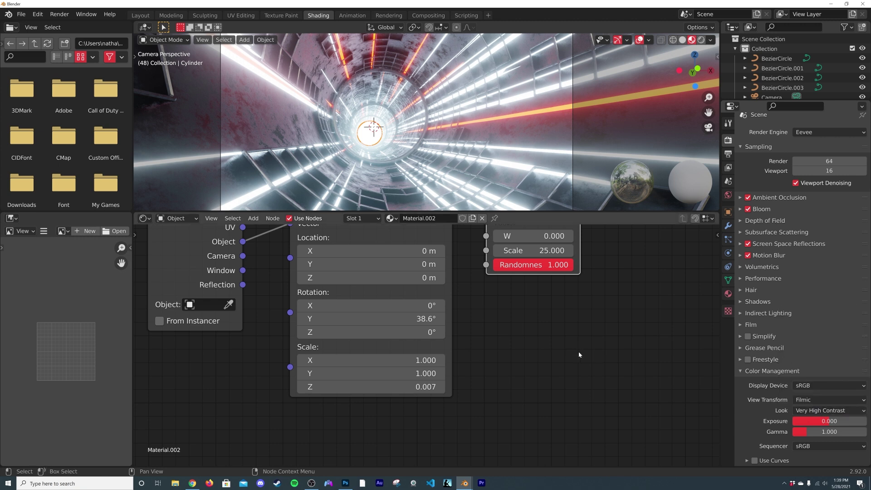
{"action": "left_click", "coordinate": [770, 213]}
{"action": "mouse_move", "coordinate": [822, 266]}
{"action": "left_mouse_down"}
{"action": "mouse_move", "coordinate": [795, 266]}
{"action": "mouse_move", "coordinate": [811, 266]}
{"action": "left_mouse_up"}
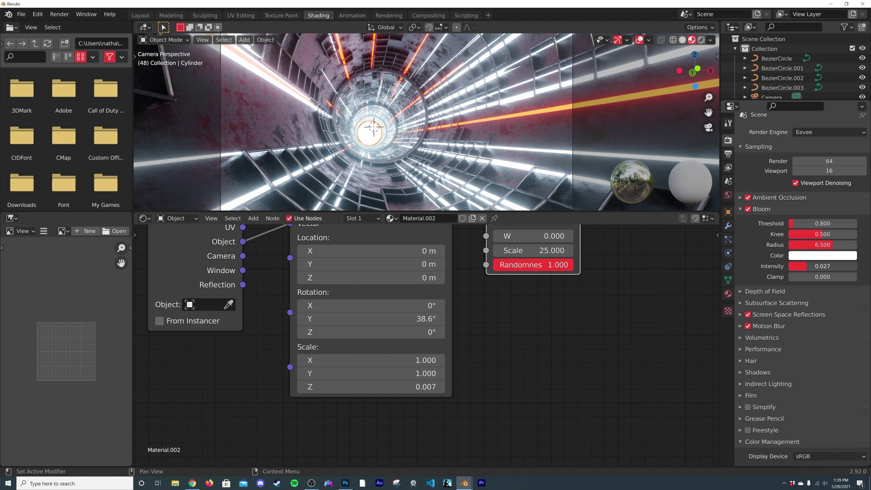
Lower the tunnel lights' Principled BSDF emission strength to 12.23
{"action": "middle_click_drag", "start_coordinate": [349, 275], "coordinate": [348, 368]}
{"action": "scroll", "coordinate": [342, 379], "scroll_direction": "down", "scroll_amount": 5}
{"action": "middle_click_drag", "start_coordinate": [707, 295], "coordinate": [550, 300]}
{"action": "left_click_drag", "start_coordinate": [535, 281], "coordinate": [508, 281]}
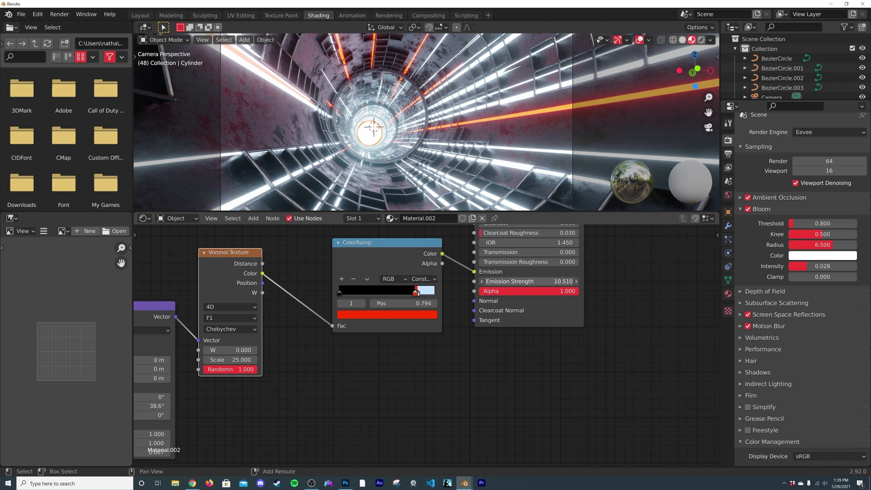
{"action": "scroll", "coordinate": [396, 309], "scroll_direction": "up", "scroll_amount": 1}
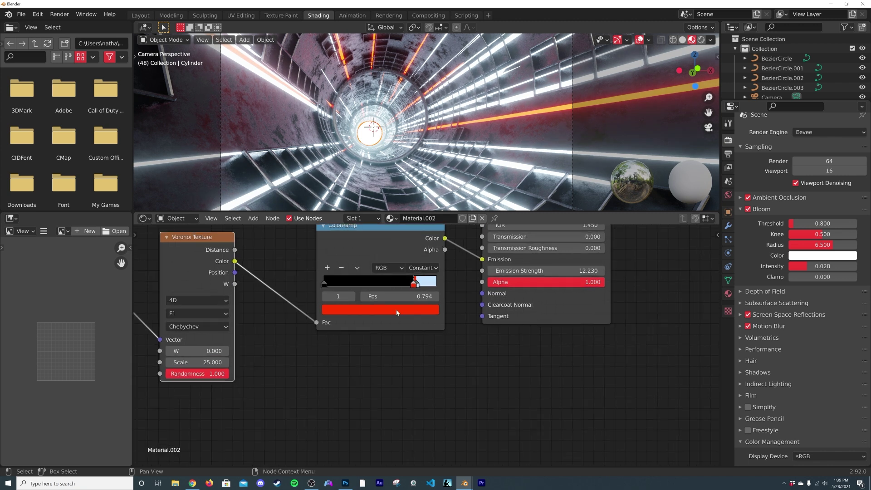
Make the 3D viewport taller and split off a new editor area beneath it
{"action": "middle_click_drag", "start_coordinate": [400, 307], "coordinate": [599, 263]}
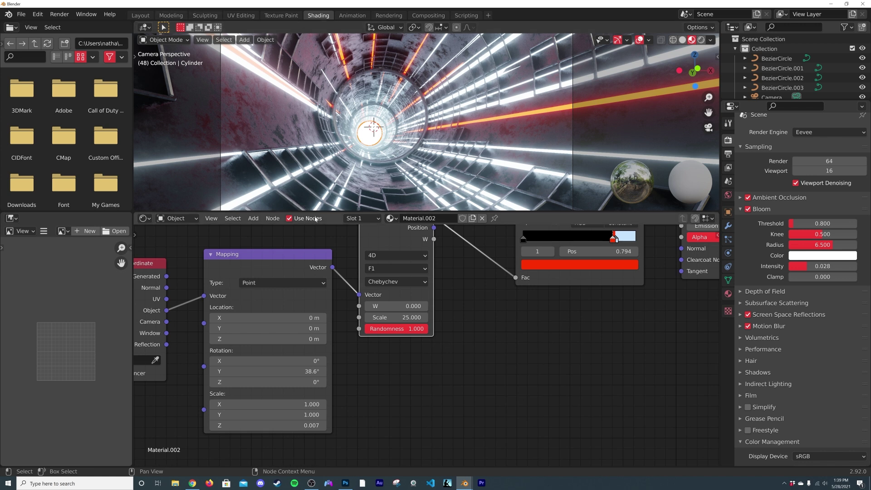
{"action": "left_click_drag", "start_coordinate": [328, 212], "coordinate": [328, 291]}
{"action": "left_click_drag", "start_coordinate": [134, 287], "coordinate": [136, 239]}
Turn the new area into a Timeline and set the animation end frame to 500
{"action": "left_click", "coordinate": [144, 244]}
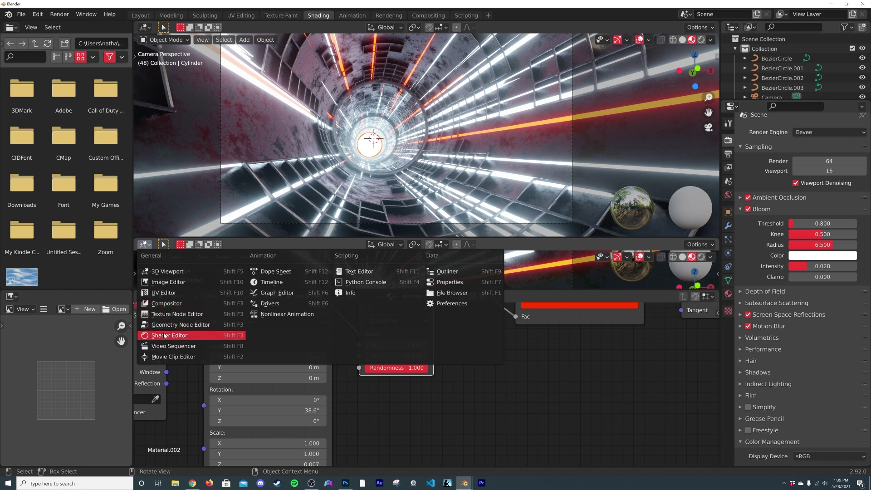
{"action": "left_click", "coordinate": [266, 282]}
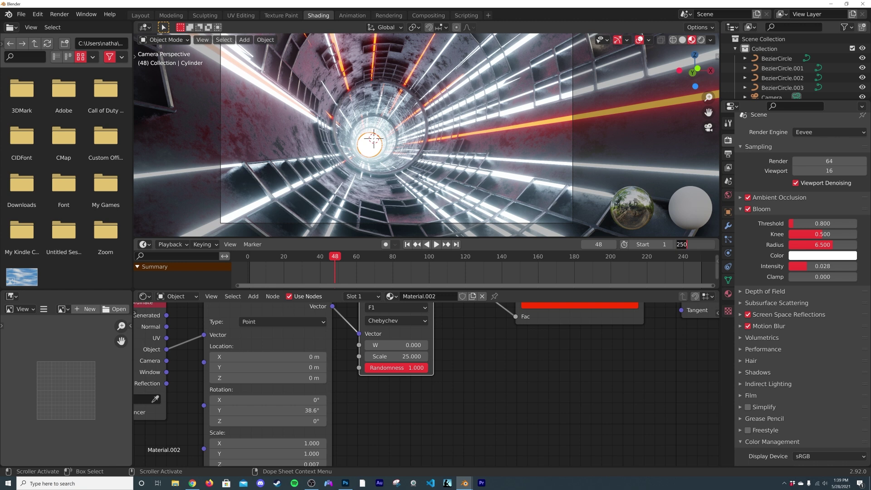
{"action": "type", "text": "0"}
{"action": "key", "text": "Return"}
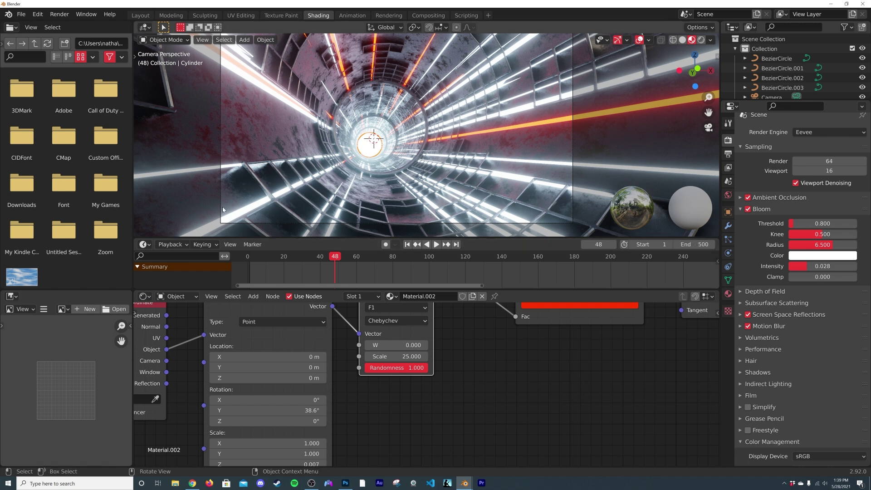
Reset the Mapping node's Y rotation to 0° and return to the first frame
{"action": "middle_click_drag", "start_coordinate": [299, 409], "coordinate": [368, 368]}
{"action": "left_click", "coordinate": [369, 370]}
{"action": "type", "text": "0"}
{"action": "key", "text": "Return"}
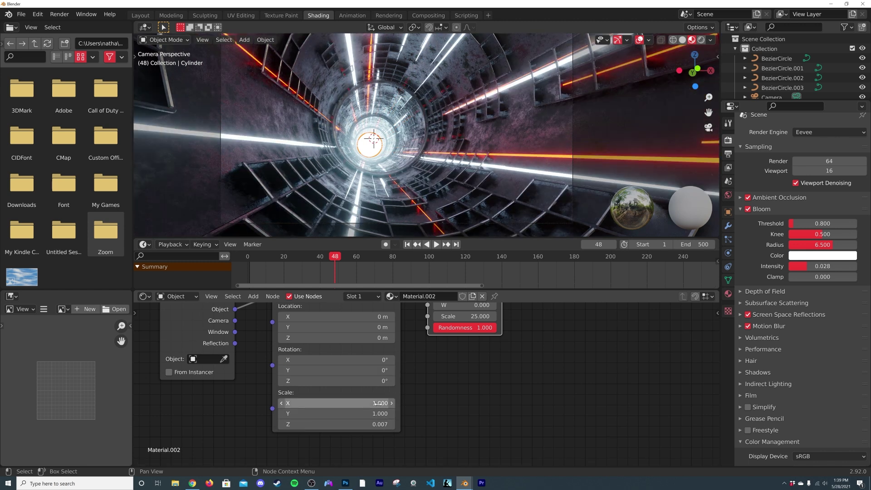
{"action": "left_click", "coordinate": [408, 245]}
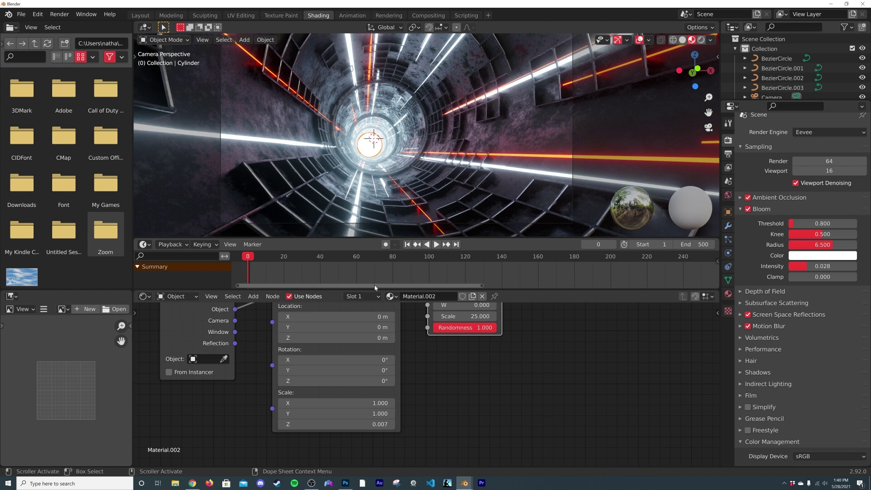
{"action": "scroll", "coordinate": [399, 279], "scroll_direction": "down", "scroll_amount": 6}
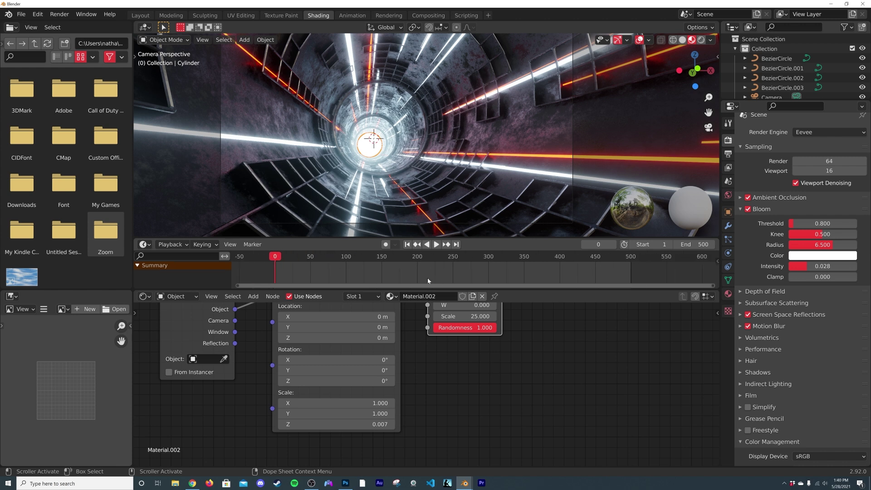
{"action": "scroll", "coordinate": [427, 277], "scroll_direction": "up", "scroll_amount": 2}
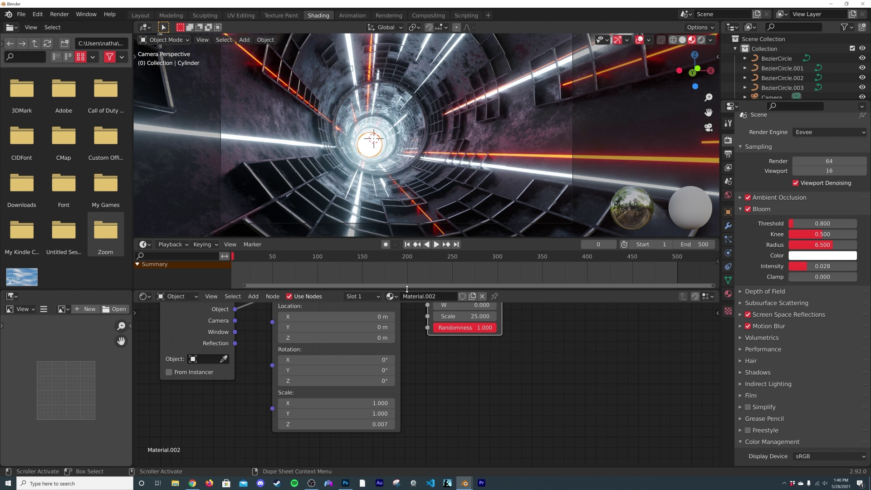
{"action": "left_click", "coordinate": [38, 14]}
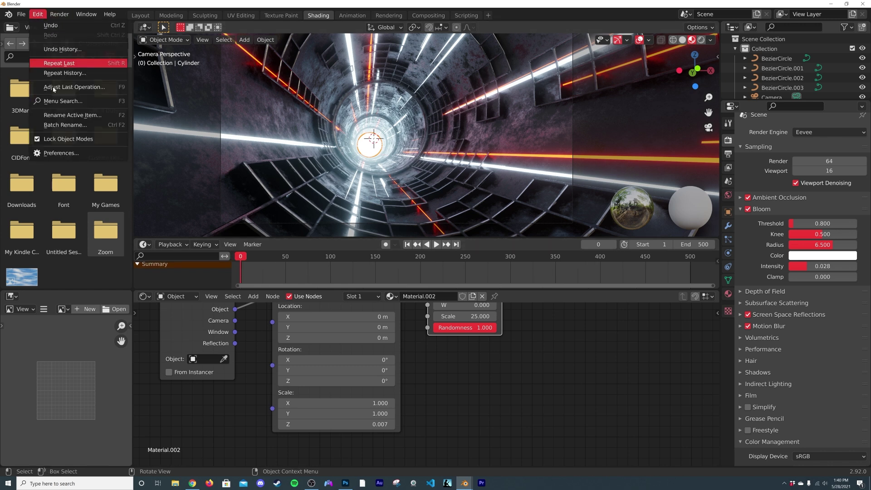
{"action": "left_click", "coordinate": [61, 153]}
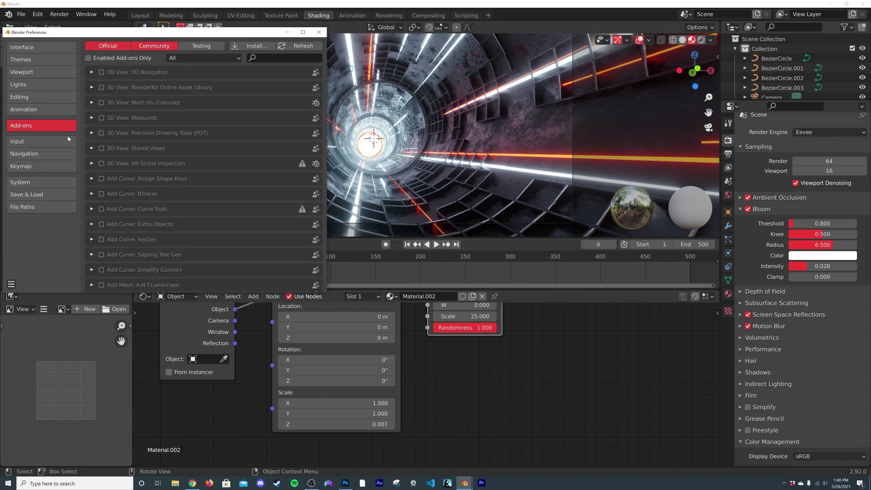
{"action": "left_click", "coordinate": [35, 112]}
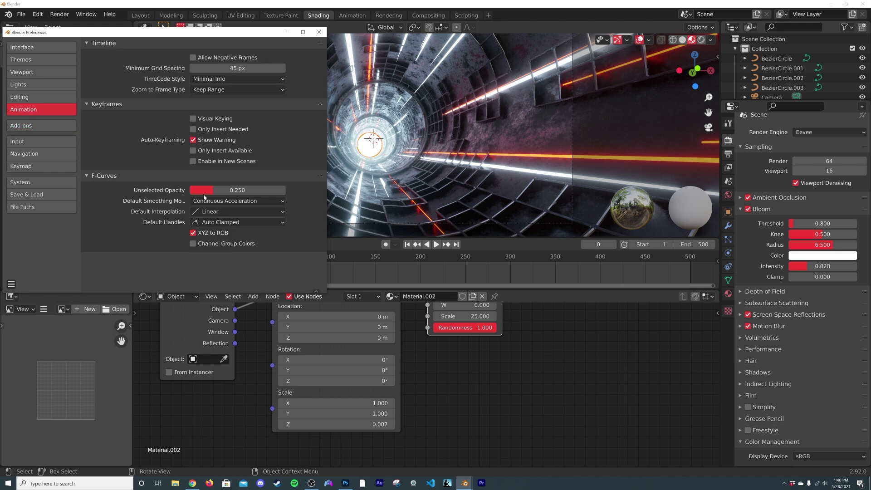
{"action": "left_click", "coordinate": [231, 213]}
{"action": "left_click", "coordinate": [230, 211]}
{"action": "left_click", "coordinate": [230, 211]}
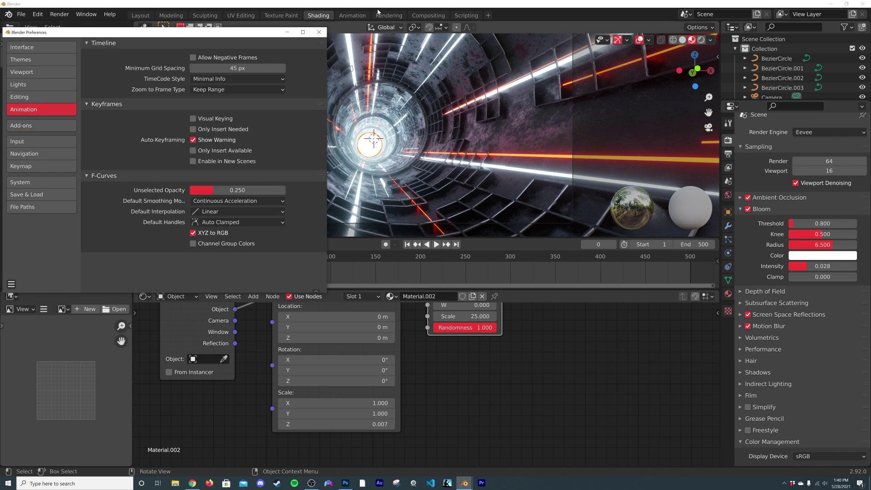
{"action": "left_click", "coordinate": [319, 31]}
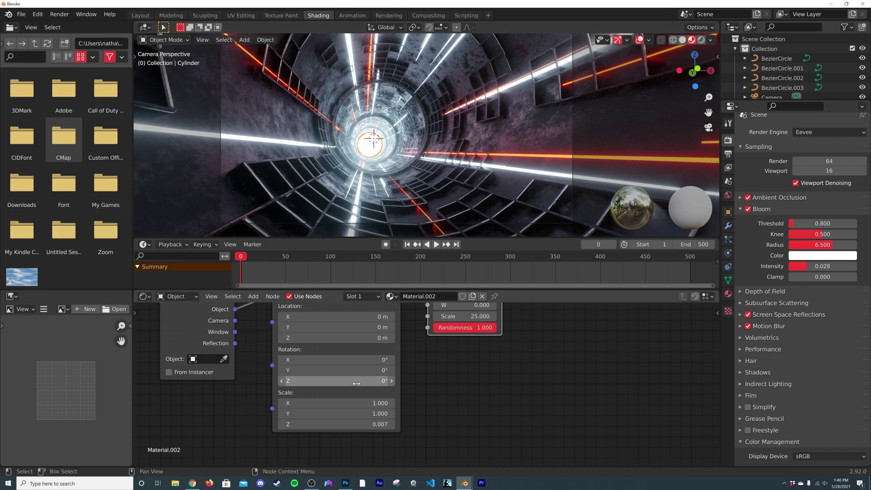
Insert keyframes on all three Mapping rotation values of Material.002
{"action": "right_click", "coordinate": [337, 370]}
{"action": "left_click", "coordinate": [299, 314]}
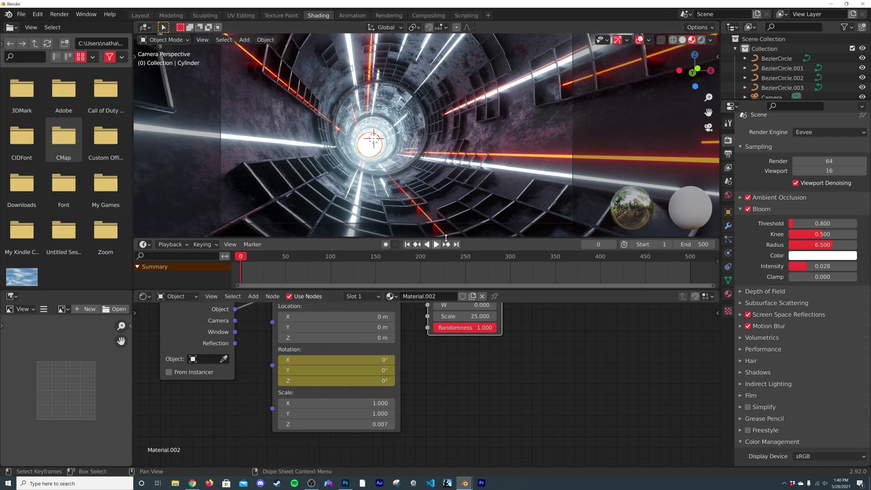
{"action": "middle_click_drag", "start_coordinate": [378, 348], "coordinate": [373, 394]}
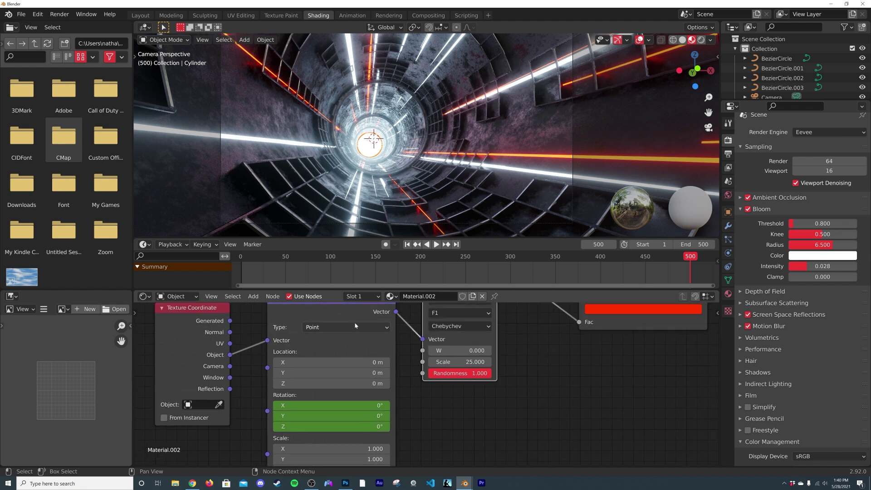
{"action": "left_click", "coordinate": [354, 322]}
{"action": "middle_click_drag", "start_coordinate": [365, 334], "coordinate": [366, 303]}
Set the Mapping Y rotation to 360° and key it at frame 500
{"action": "left_click", "coordinate": [348, 385]}
{"action": "type", "text": "360"}
{"action": "key", "text": "Return"}
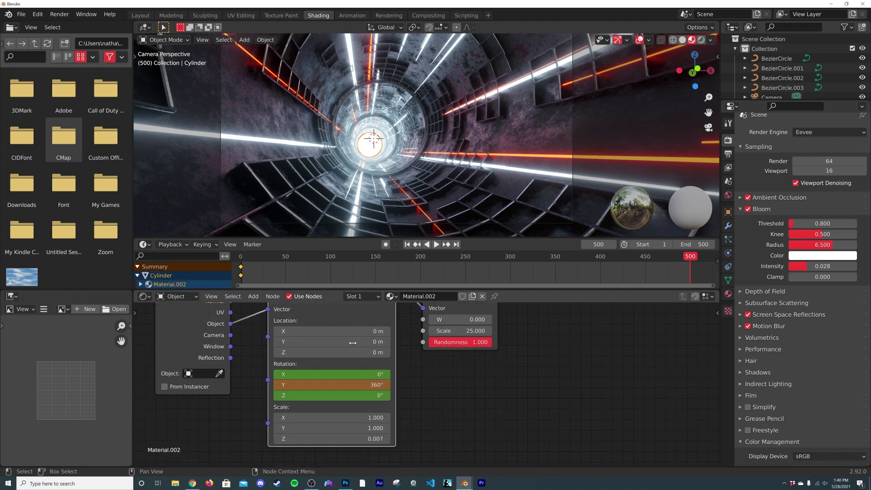
{"action": "right_click", "coordinate": [348, 384]}
{"action": "left_click", "coordinate": [349, 327]}
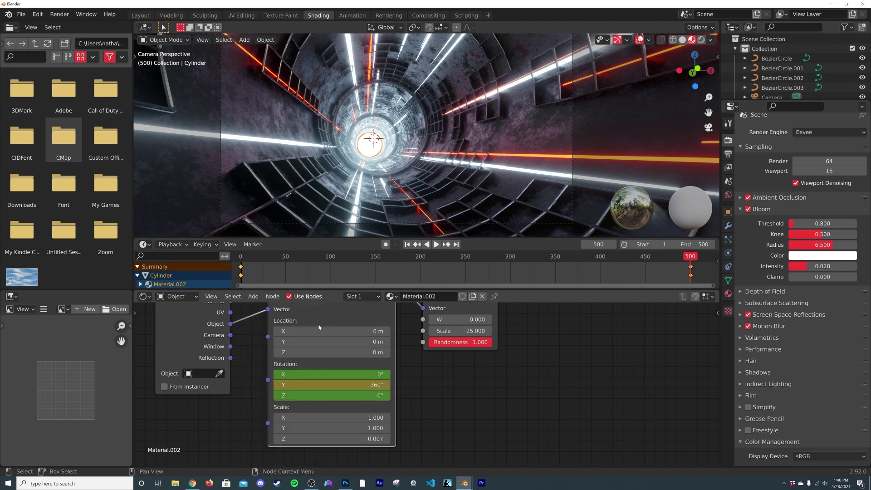
Re-key all three Mapping rotation values and play the animation
{"action": "right_click", "coordinate": [363, 386]}
{"action": "left_click", "coordinate": [344, 316]}
{"action": "key", "text": "space"}
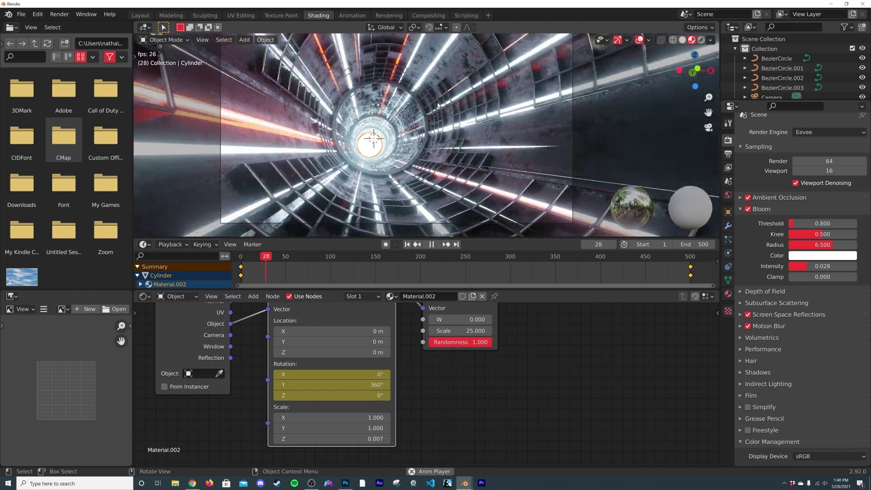
Hide overlays and gizmos, then slide the ColorRamp stops right, light-blue stop at 0.862
{"action": "left_click", "coordinate": [639, 41]}
{"action": "left_click", "coordinate": [616, 42]}
{"action": "middle_click_drag", "start_coordinate": [539, 306], "coordinate": [319, 390]}
{"action": "scroll", "coordinate": [459, 331], "scroll_direction": "up", "scroll_amount": 3}
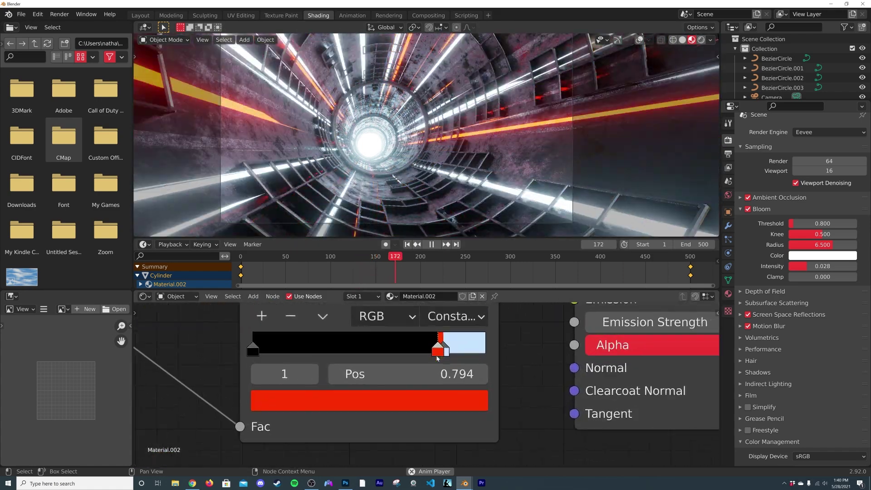
{"action": "left_click_drag", "start_coordinate": [445, 352], "coordinate": [454, 349]}
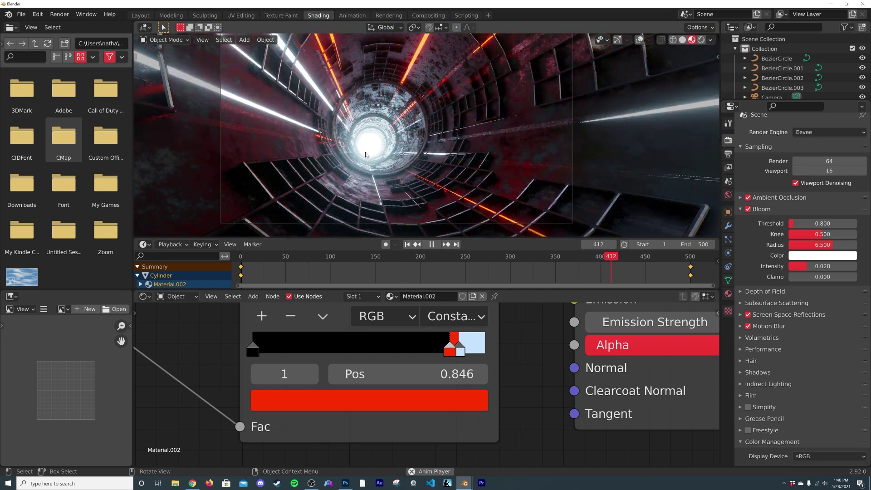
{"action": "left_click_drag", "start_coordinate": [450, 354], "coordinate": [454, 348]}
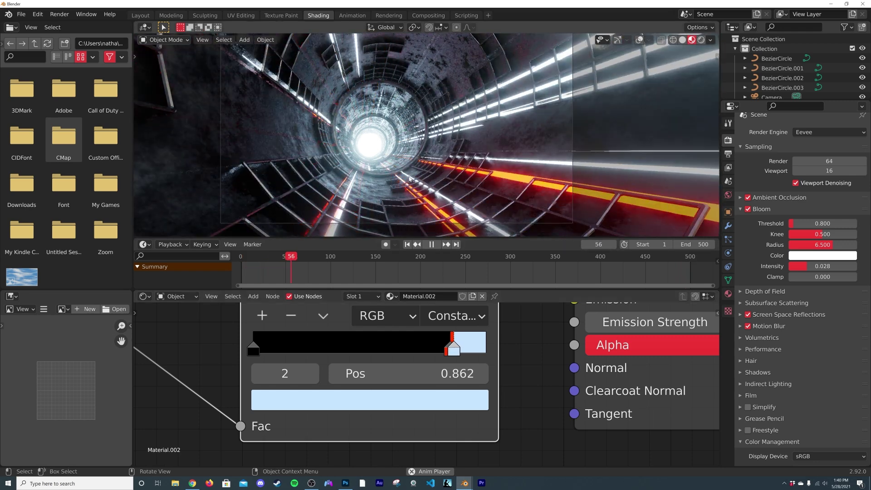
{"action": "key", "text": "space"}
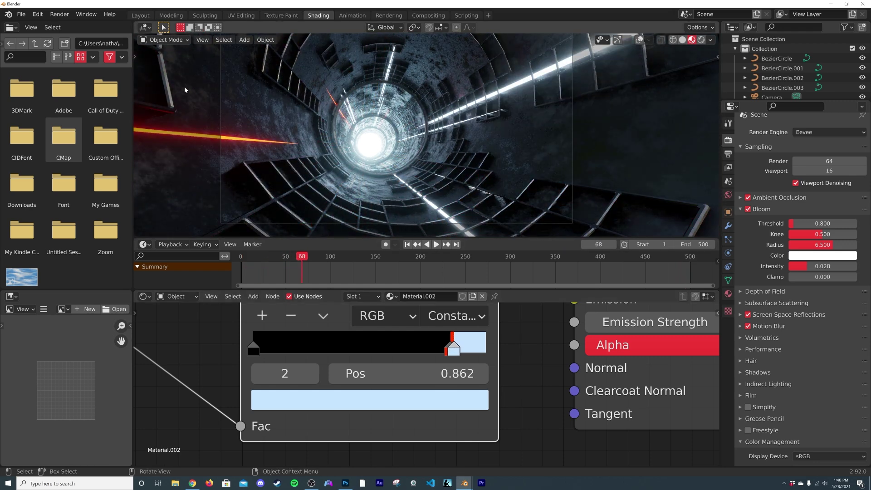
In Layout at frame 1, select the Camera and show its Object transform settings
{"action": "left_click", "coordinate": [140, 17]}
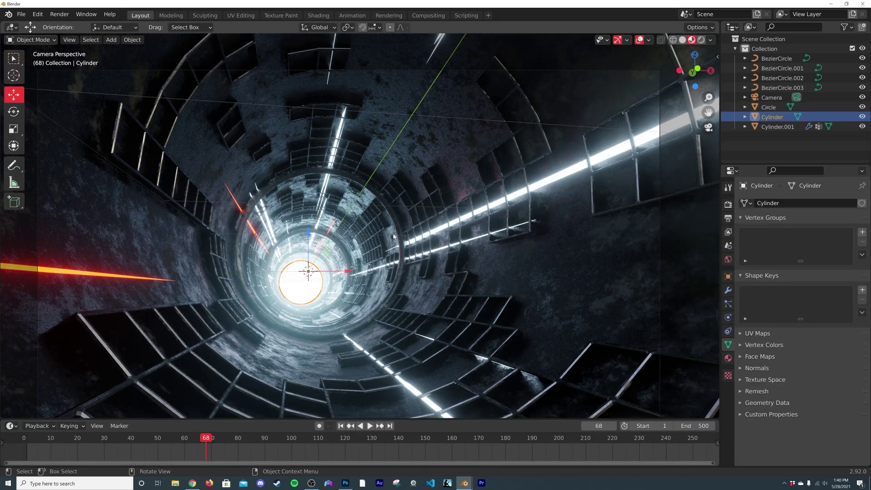
{"action": "middle_click_drag", "start_coordinate": [412, 221], "coordinate": [428, 208], "text": "shift"}
{"action": "left_click", "coordinate": [639, 41]}
{"action": "left_click", "coordinate": [617, 41]}
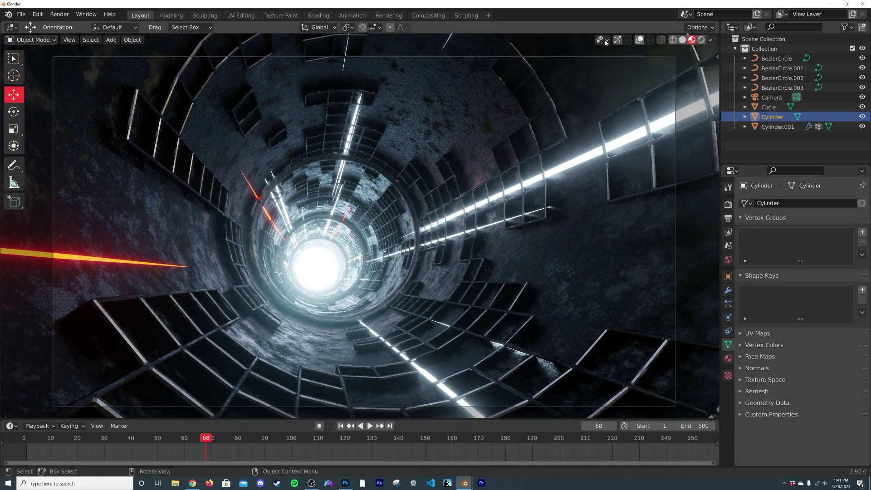
{"action": "key", "text": "shift+alt+z"}
{"action": "key", "text": "shift+Left"}
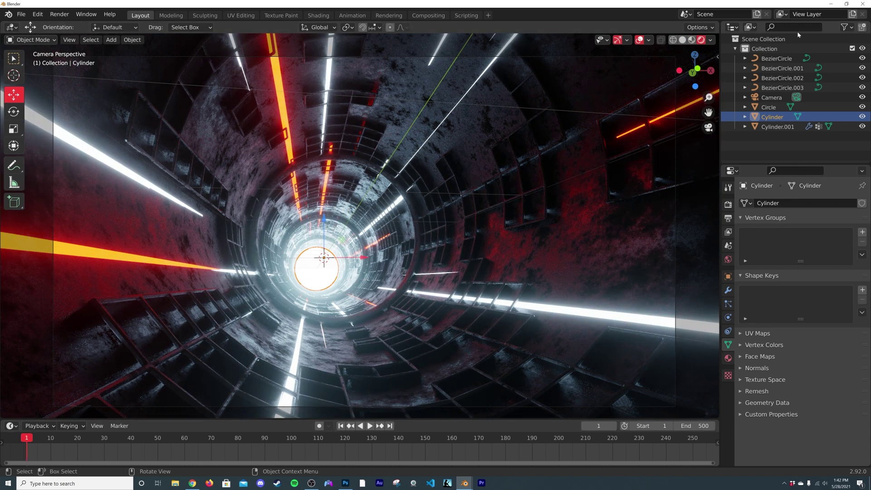
{"action": "left_click", "coordinate": [771, 98]}
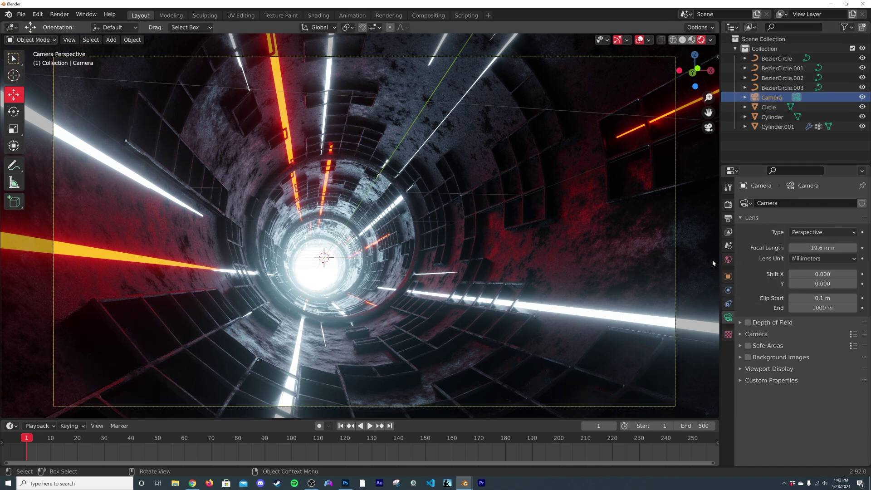
{"action": "left_click", "coordinate": [727, 276]}
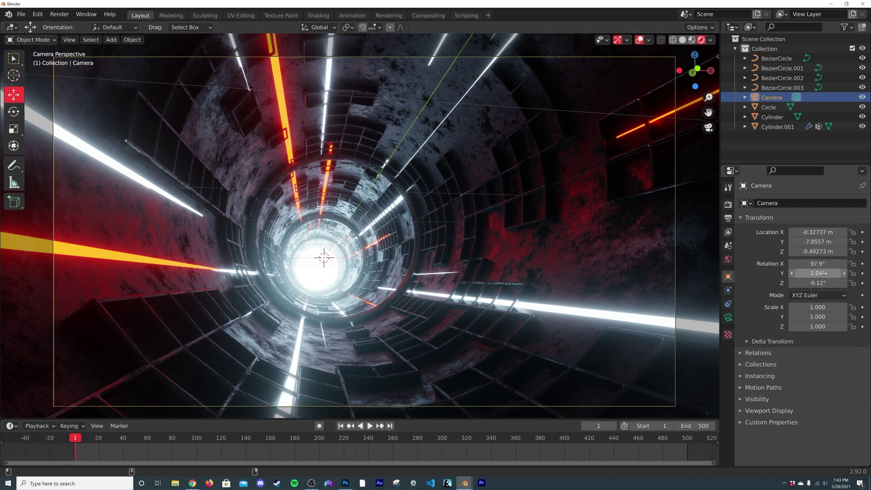
Key the camera's X rotation at 98° on frames 1 and 500
{"action": "mouse_move", "coordinate": [818, 263]}
{"action": "left_mouse_down"}
{"action": "mouse_move", "coordinate": [805, 263]}
{"action": "mouse_move", "coordinate": [820, 264]}
{"action": "left_mouse_up"}
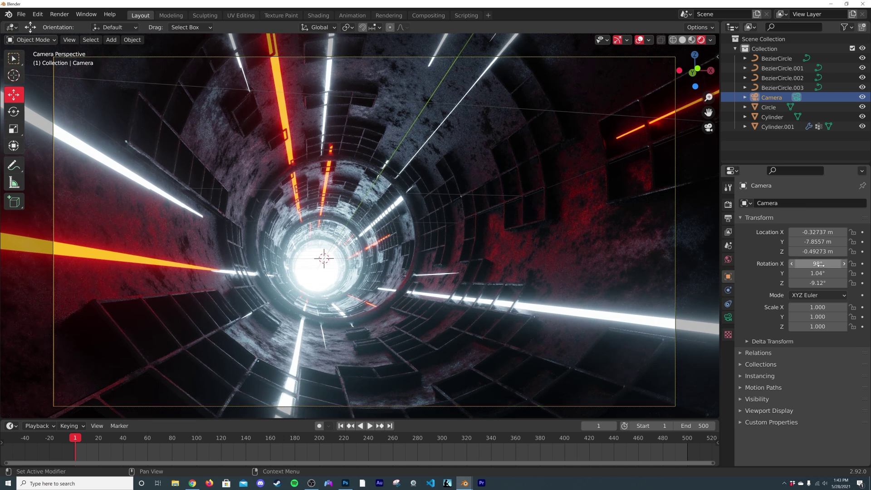
{"action": "right_click", "coordinate": [820, 264]}
{"action": "left_click", "coordinate": [780, 275]}
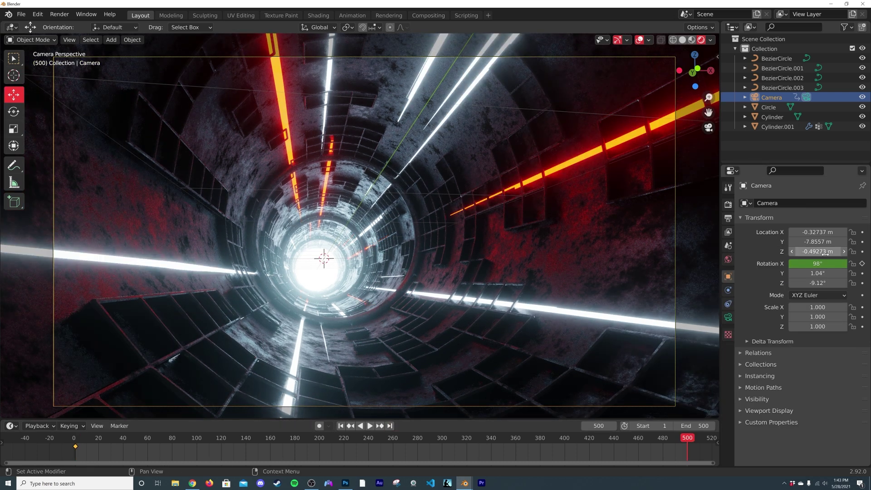
{"action": "right_click", "coordinate": [811, 263]}
{"action": "left_click", "coordinate": [783, 261]}
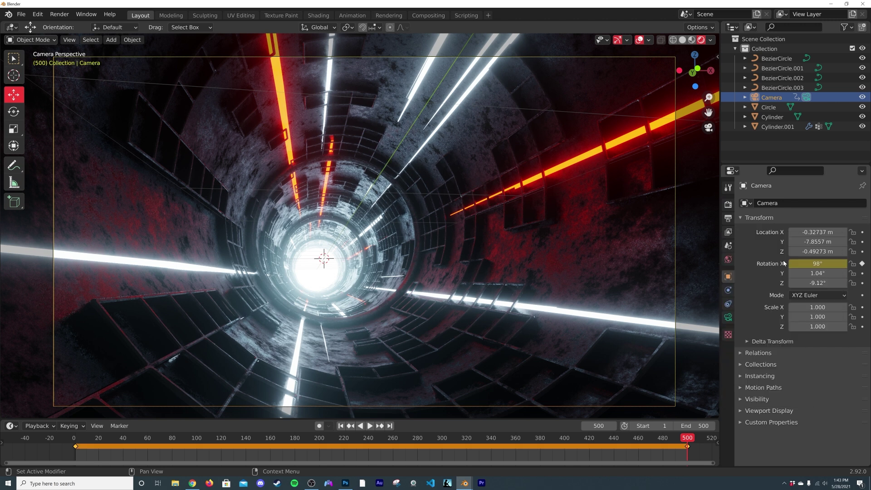
Lower the camera's X rotation to 96.3° at frame 238 and key it
{"action": "left_click", "coordinate": [365, 442]}
{"action": "left_click_drag", "start_coordinate": [817, 263], "coordinate": [804, 264]}
{"action": "right_click", "coordinate": [819, 265]}
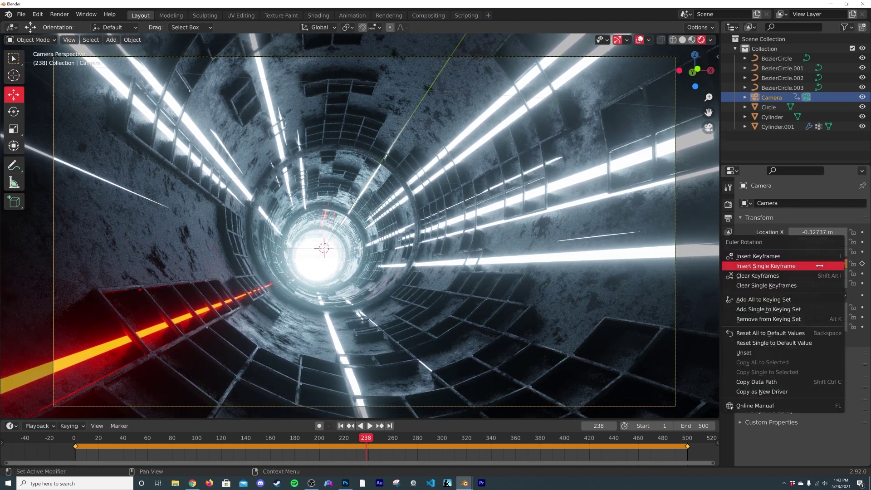
{"action": "left_click", "coordinate": [864, 265]}
{"action": "left_click", "coordinate": [864, 265]}
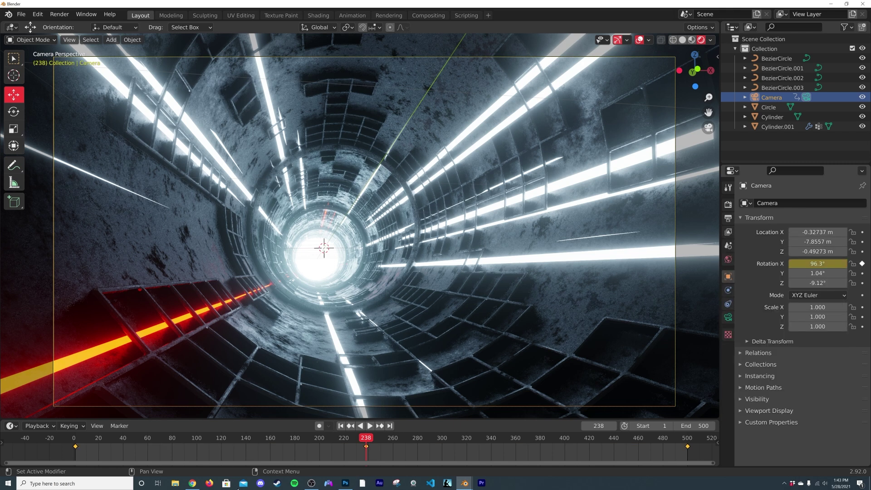
Preview the camera tilt, then set Y rotation to 0.548° at frame 1
{"action": "left_click", "coordinate": [340, 425]}
{"action": "key", "text": "space"}
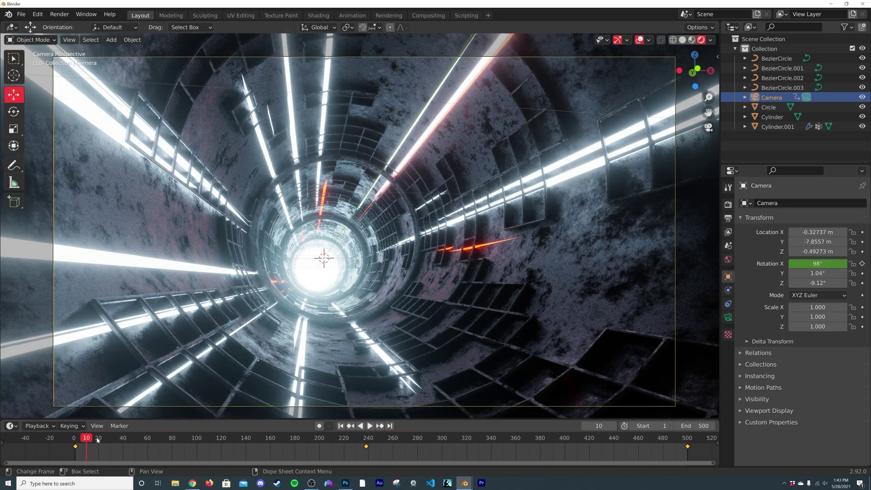
{"action": "left_click_drag", "start_coordinate": [97, 439], "coordinate": [349, 448]}
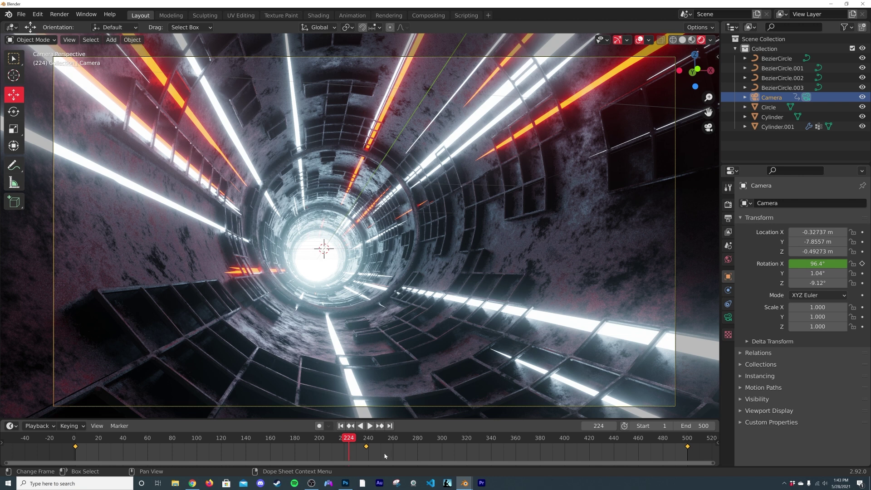
{"action": "left_click", "coordinate": [346, 430]}
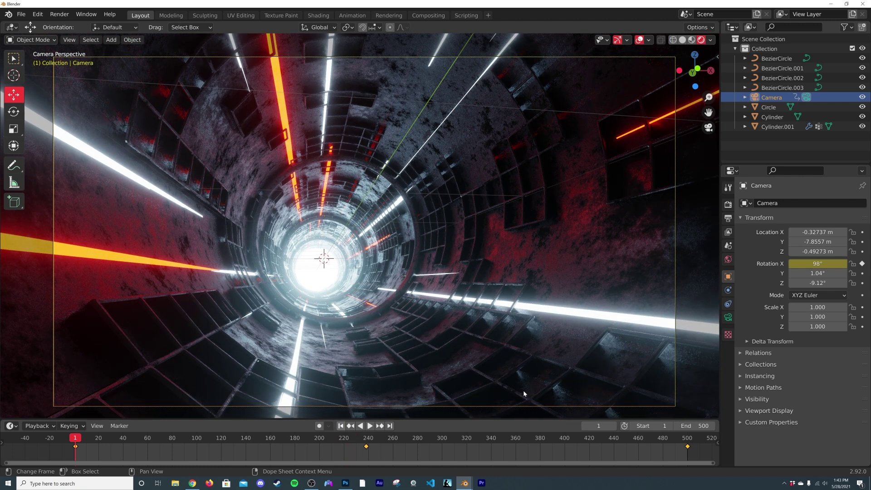
{"action": "mouse_move", "coordinate": [824, 273]}
{"action": "left_mouse_down"}
{"action": "mouse_move", "coordinate": [836, 273]}
{"action": "mouse_move", "coordinate": [827, 275]}
{"action": "left_mouse_up"}
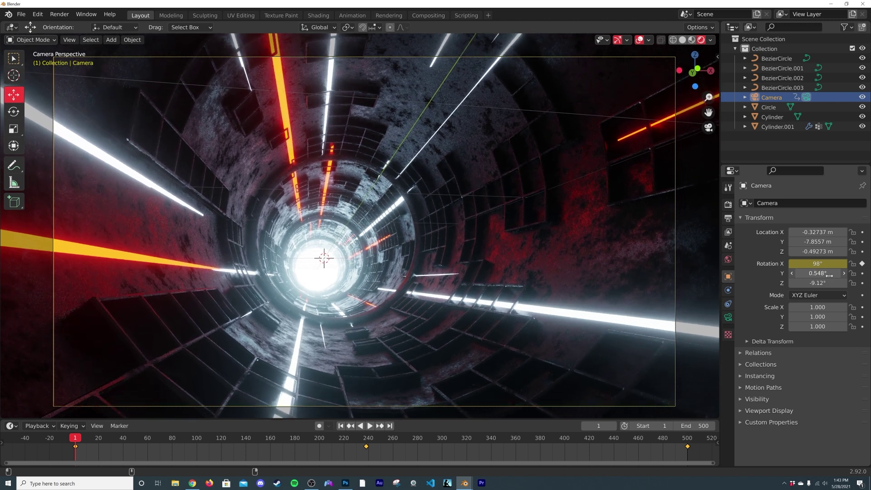
Raise the camera's Y rotation to 2.24° around frame 241 and preview the shake
{"action": "left_click", "coordinate": [389, 427]}
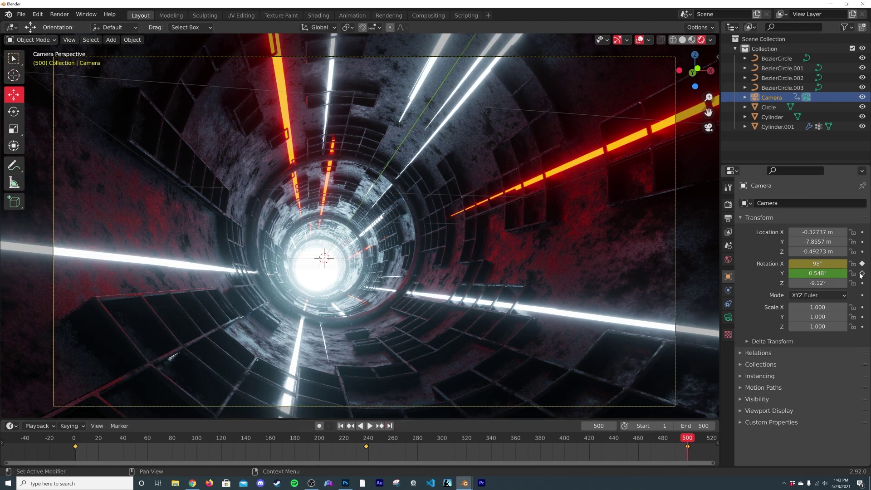
{"action": "left_click", "coordinate": [370, 439]}
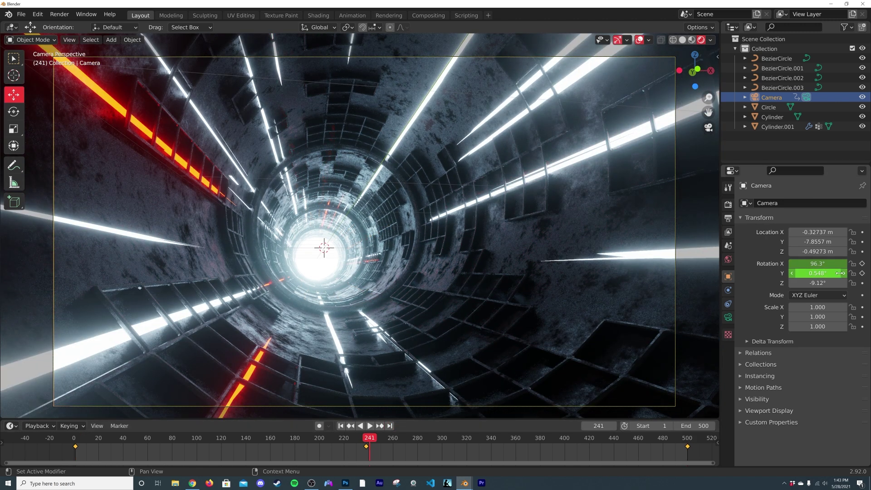
{"action": "left_click_drag", "start_coordinate": [816, 273], "coordinate": [848, 273]}
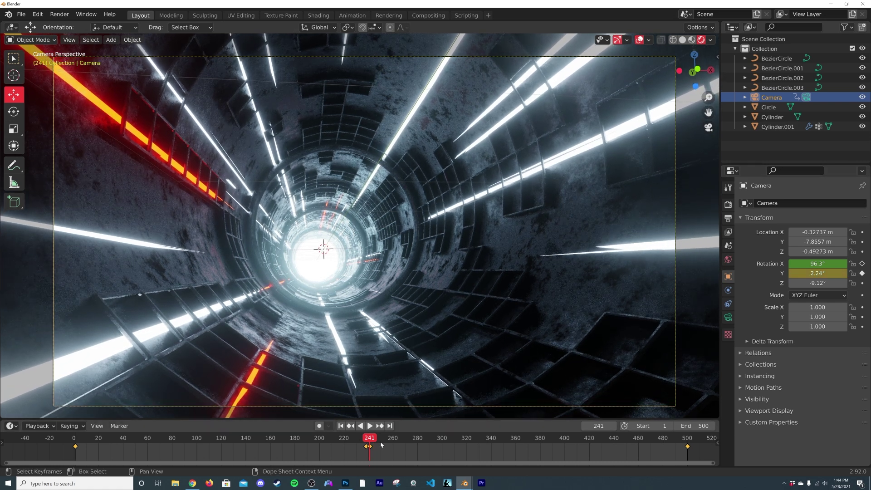
{"action": "key", "text": "space"}
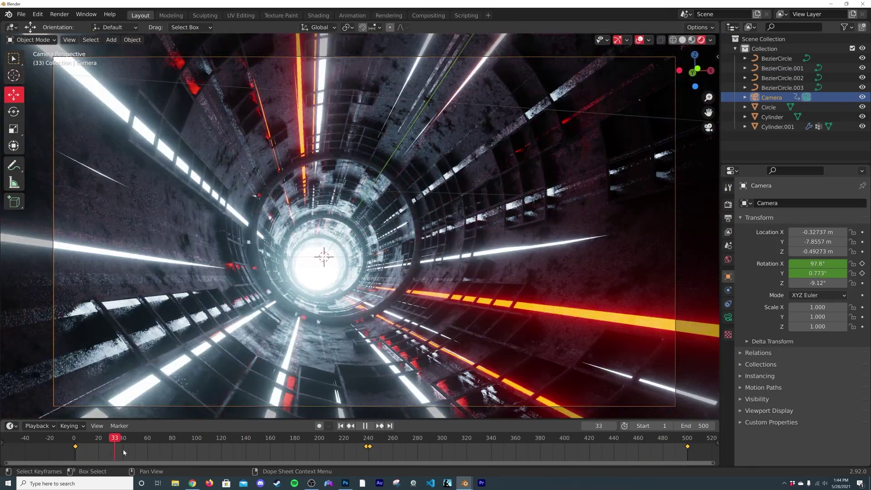
{"action": "key", "text": "space"}
{"action": "left_click", "coordinate": [340, 426]}
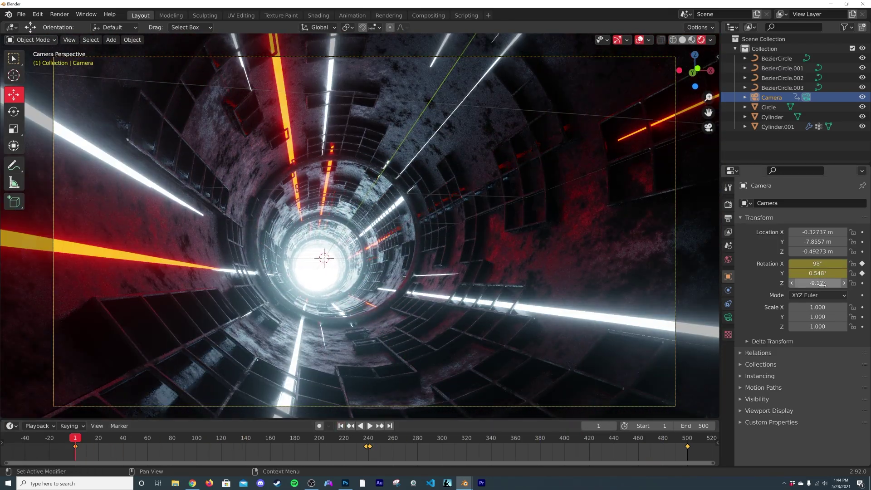
Set camera Z rotation to -6.85° at frame 1 and key about -8.35° at frame 235
{"action": "left_click_drag", "start_coordinate": [822, 284], "coordinate": [834, 284]}
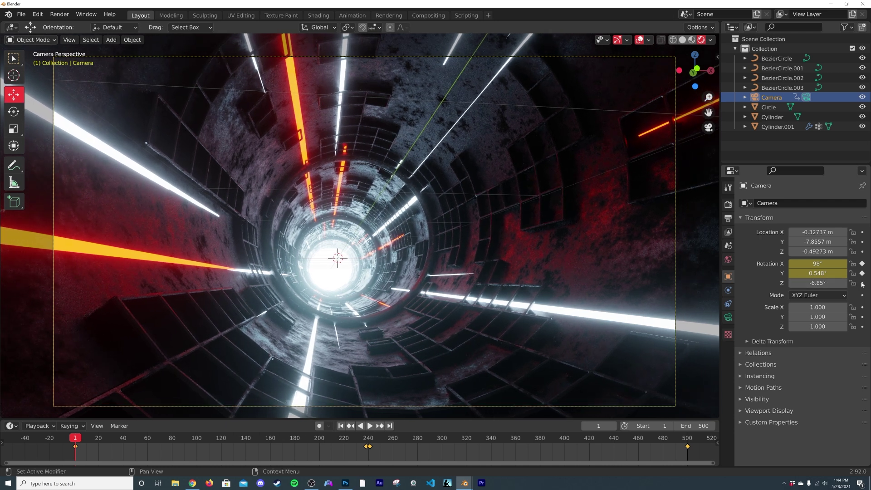
{"action": "key", "text": "shift+Right"}
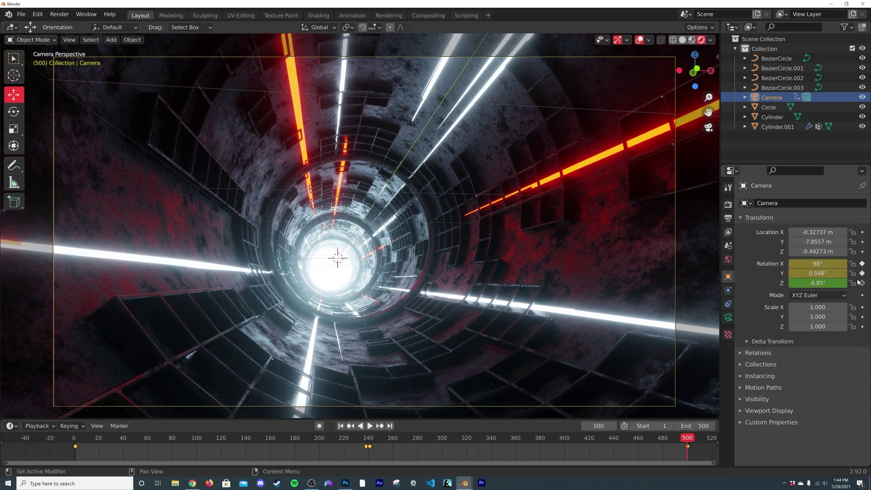
{"action": "left_click", "coordinate": [362, 449]}
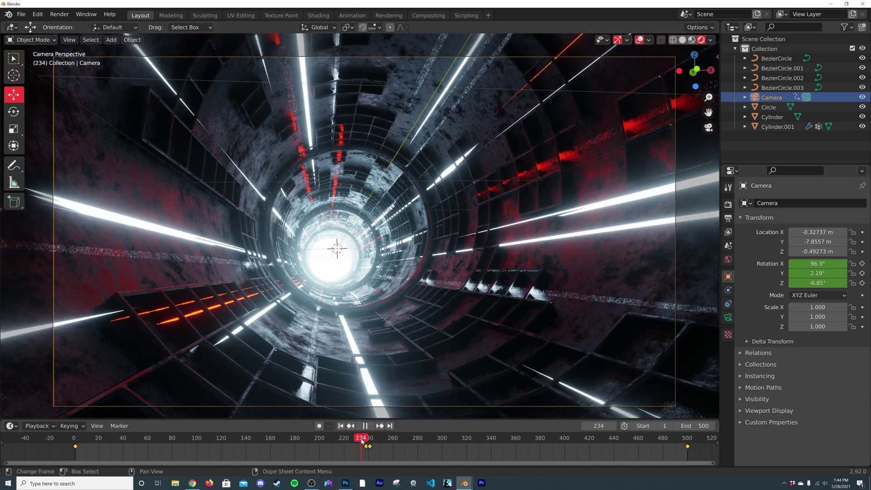
{"action": "left_click_drag", "start_coordinate": [817, 283], "coordinate": [785, 282]}
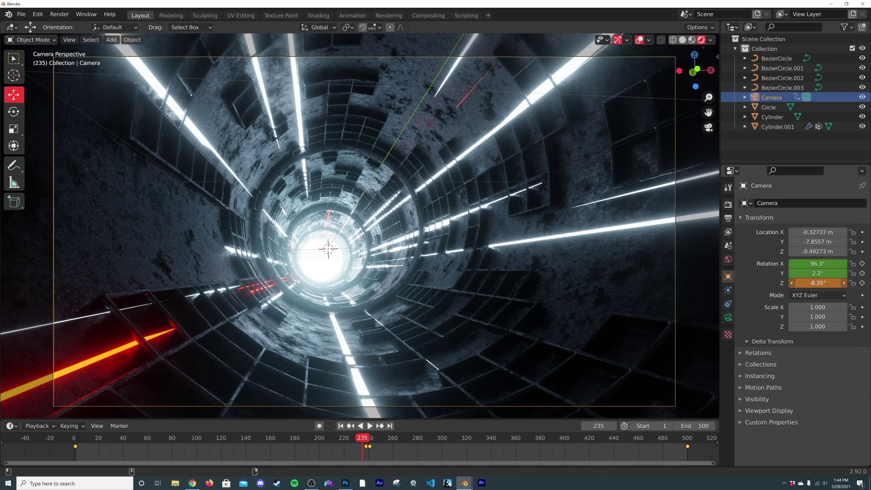
{"action": "left_click", "coordinate": [862, 283]}
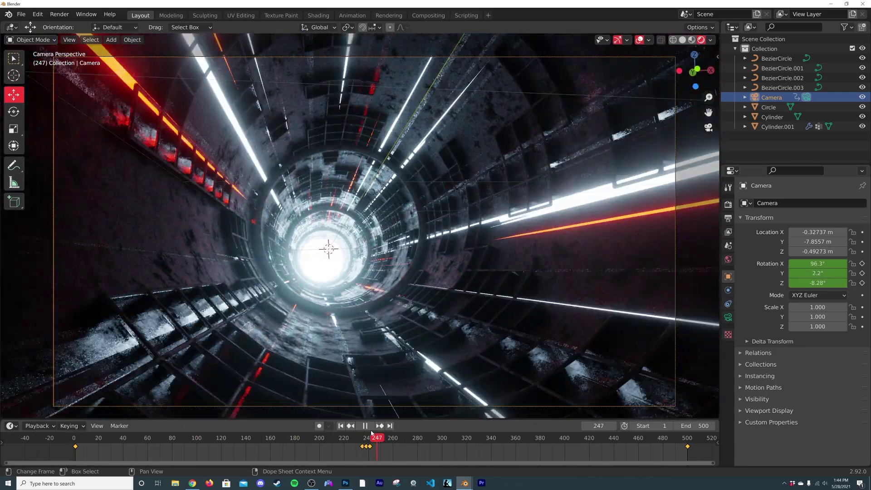
Stop playback and rewind the animation to frame 1
{"action": "key", "text": "space"}
{"action": "left_click_drag", "start_coordinate": [371, 433], "coordinate": [261, 434]}
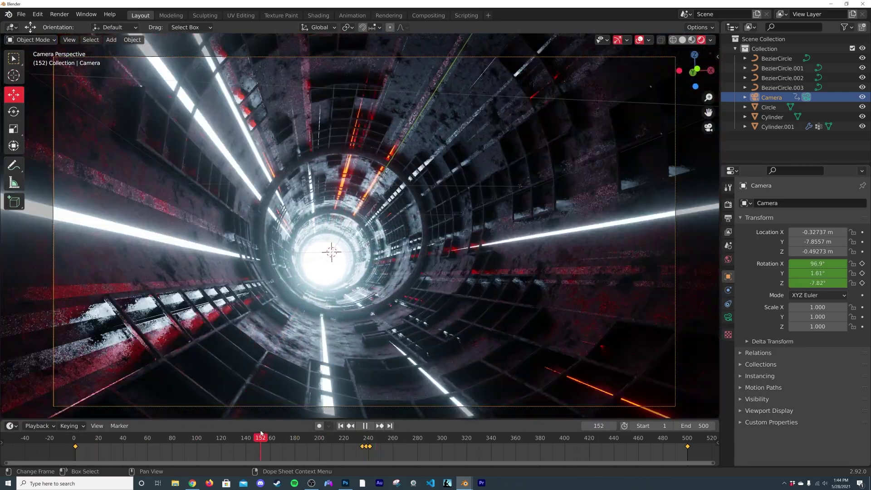
{"action": "left_click", "coordinate": [340, 426]}
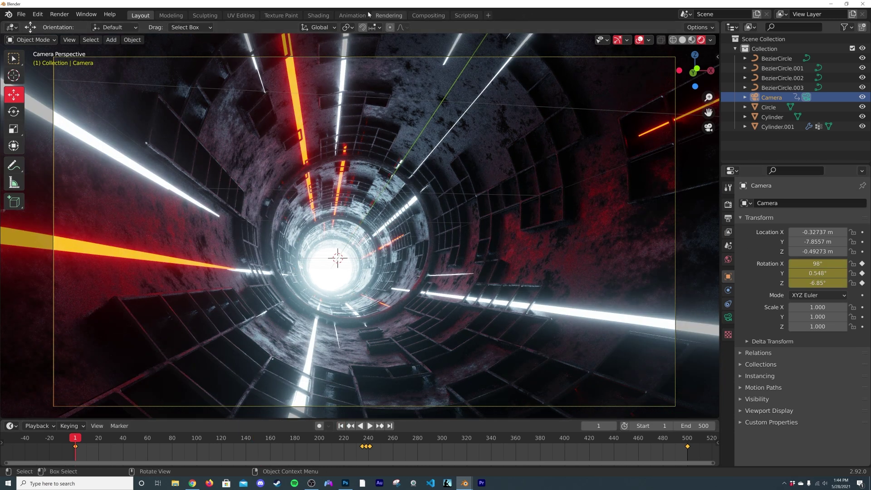
In the Animation workspace, view through the camera and make the left area a Graph Editor
{"action": "left_click", "coordinate": [352, 15]}
{"action": "key", "text": "KP_0"}
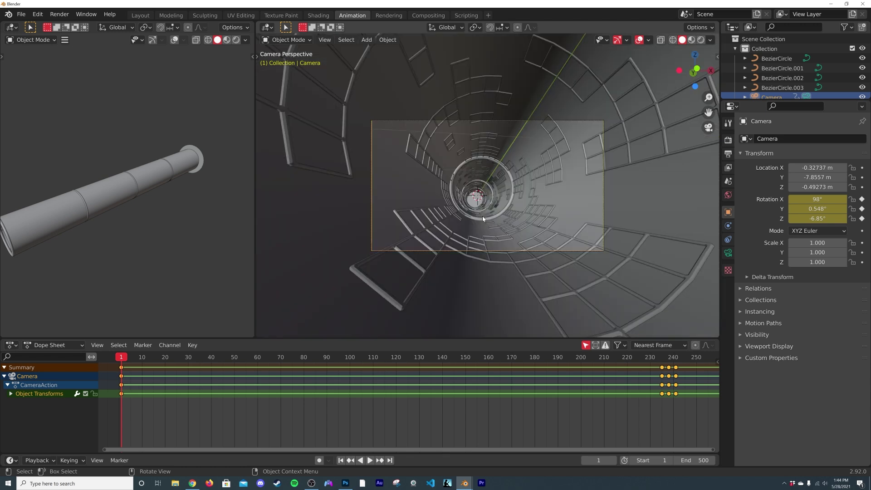
{"action": "scroll", "coordinate": [480, 223], "scroll_direction": "up", "scroll_amount": 3}
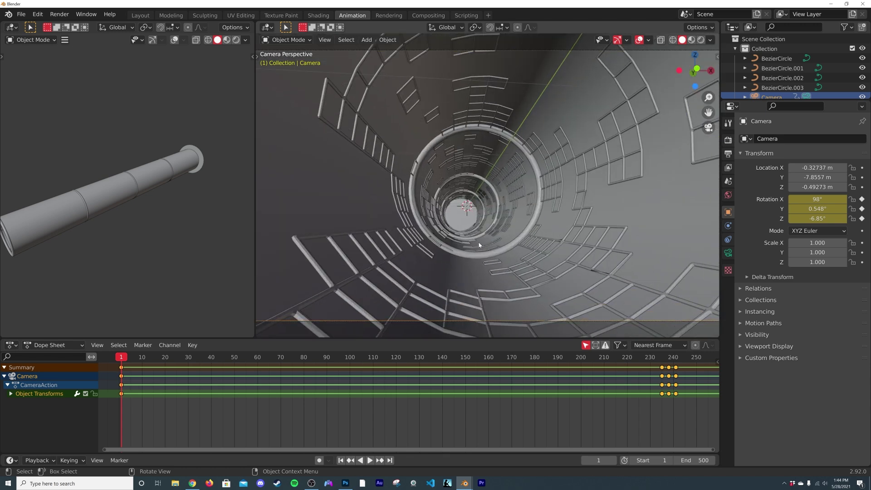
{"action": "left_click", "coordinate": [10, 28]}
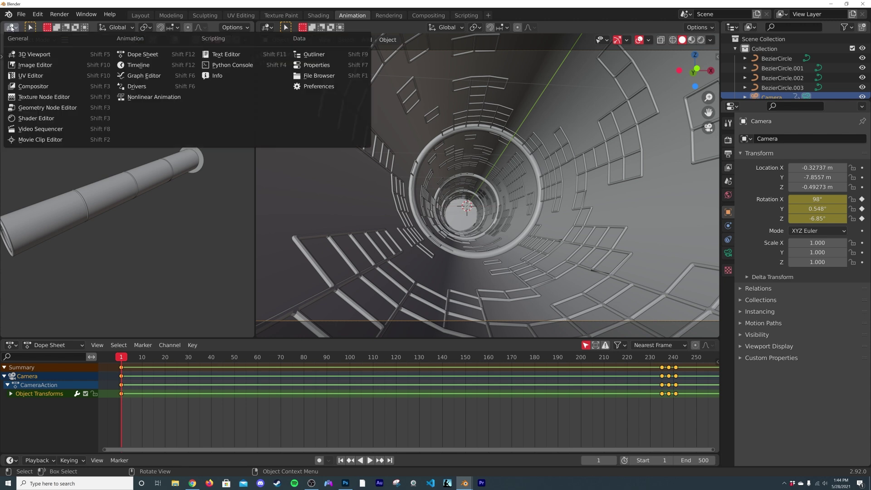
{"action": "left_click", "coordinate": [143, 75]}
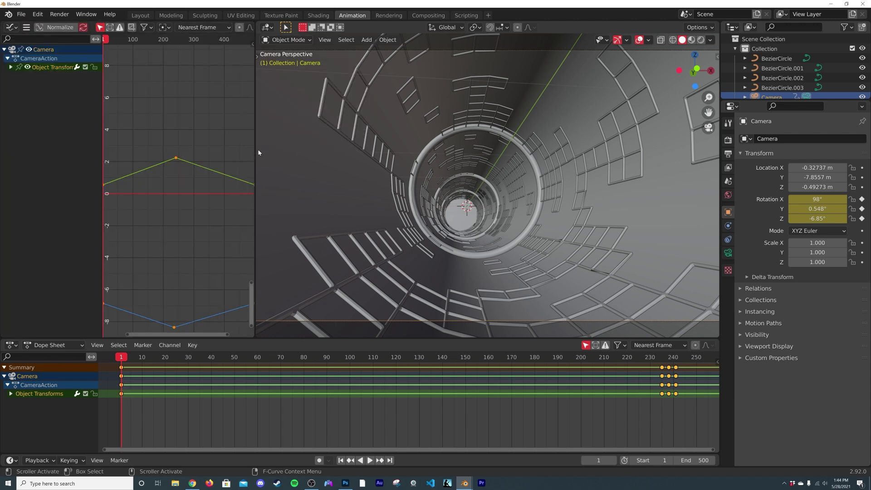
Expand the camera's transform channels and frame the X Euler Rotation curve
{"action": "left_click_drag", "start_coordinate": [255, 151], "coordinate": [349, 157]}
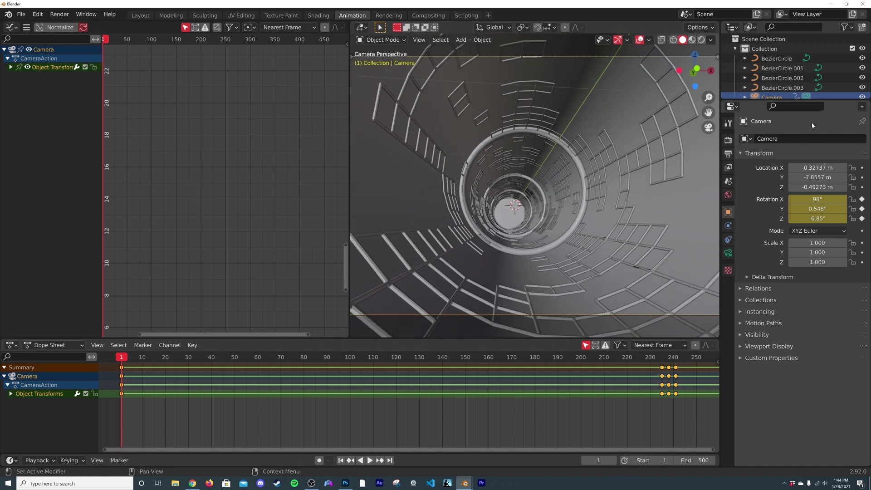
{"action": "scroll", "coordinate": [783, 80], "scroll_direction": "down", "scroll_amount": 2}
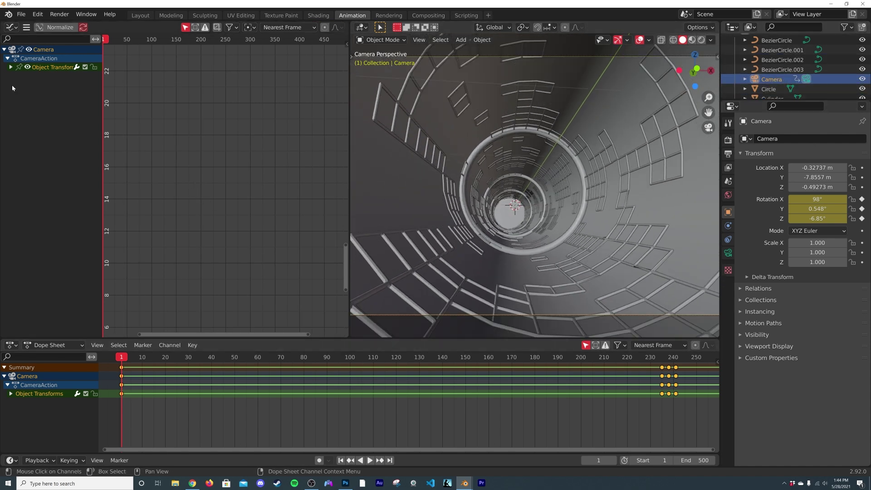
{"action": "left_click", "coordinate": [10, 67]}
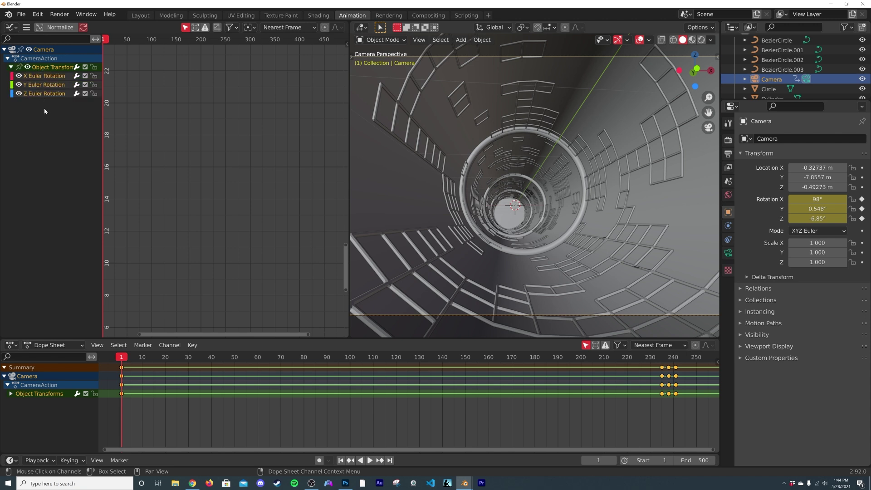
{"action": "left_click", "coordinate": [39, 78]}
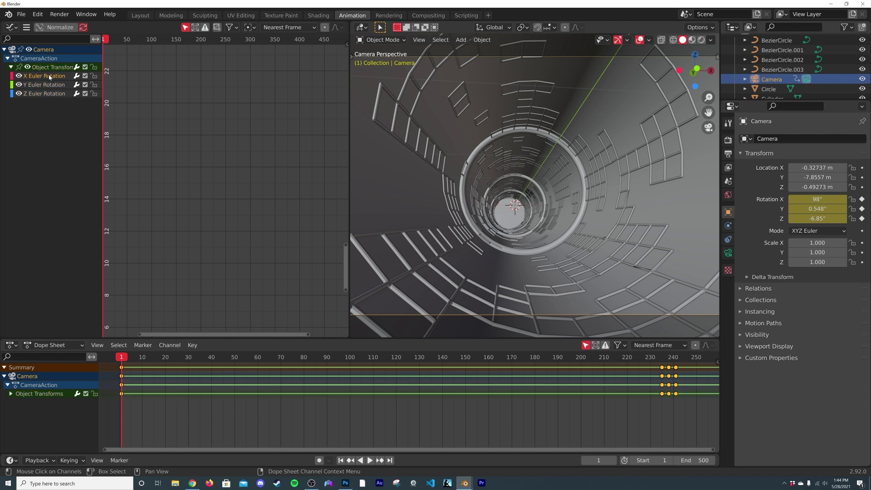
{"action": "left_click_drag", "start_coordinate": [345, 246], "coordinate": [352, 93]}
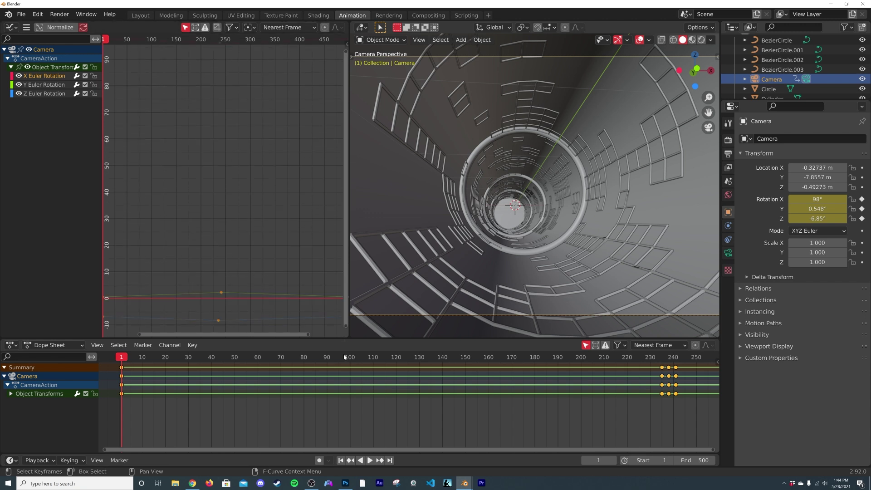
{"action": "key", "text": "Home"}
{"action": "middle_click_drag", "start_coordinate": [243, 136], "coordinate": [235, 207]}
{"action": "scroll", "coordinate": [244, 186], "scroll_direction": "up", "scroll_amount": 3}
{"action": "scroll", "coordinate": [231, 200], "scroll_direction": "down", "scroll_amount": 2}
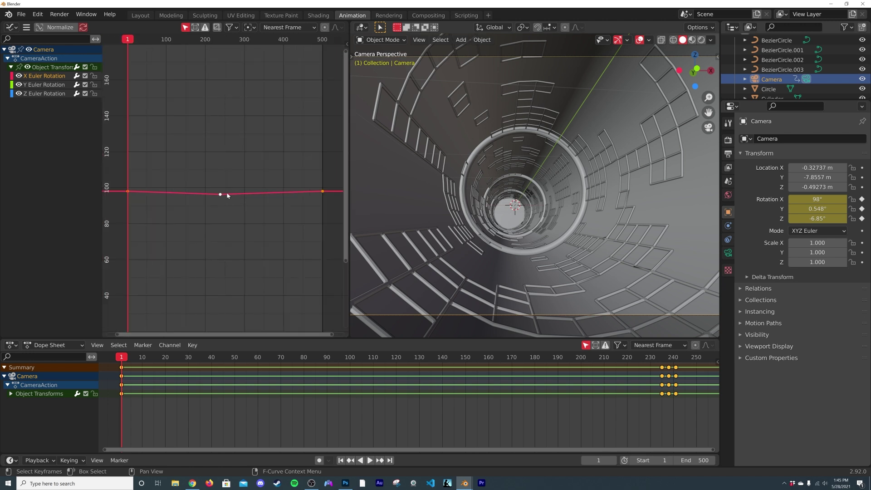
{"action": "left_click", "coordinate": [248, 231]}
Select the X Euler Rotation curve and show its F-curve Modifiers panel
{"action": "key", "text": "n"}
{"action": "scroll", "coordinate": [206, 191], "scroll_direction": "up", "scroll_amount": 2}
{"action": "scroll", "coordinate": [208, 189], "scroll_direction": "down", "scroll_amount": 1}
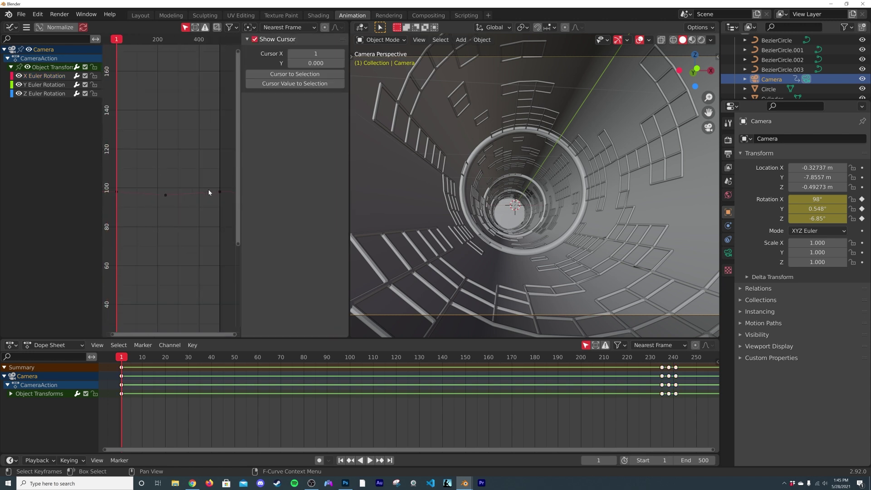
{"action": "left_click_drag", "start_coordinate": [231, 176], "coordinate": [109, 212]}
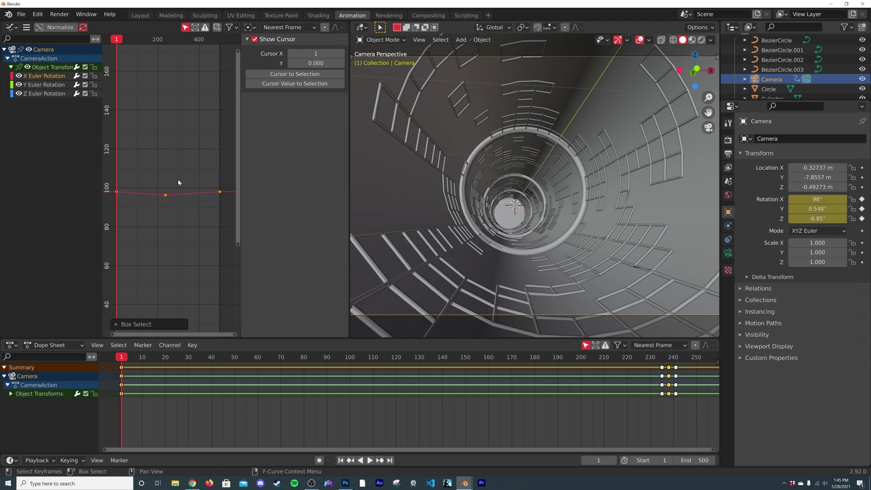
{"action": "left_click", "coordinate": [219, 192]}
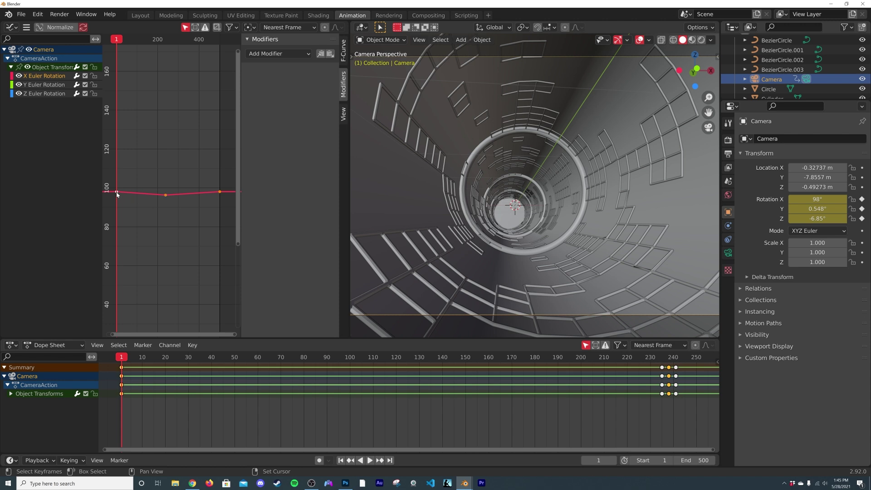
{"action": "left_click", "coordinate": [344, 45]}
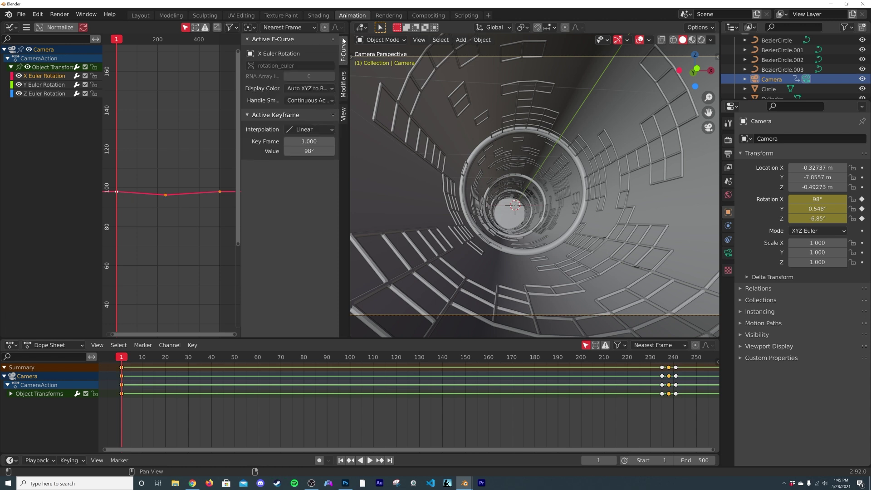
{"action": "left_click", "coordinate": [344, 85]}
{"action": "mouse_move", "coordinate": [240, 89]}
{"action": "left_mouse_down"}
{"action": "mouse_move", "coordinate": [213, 90]}
{"action": "mouse_move", "coordinate": [226, 89]}
{"action": "left_mouse_up"}
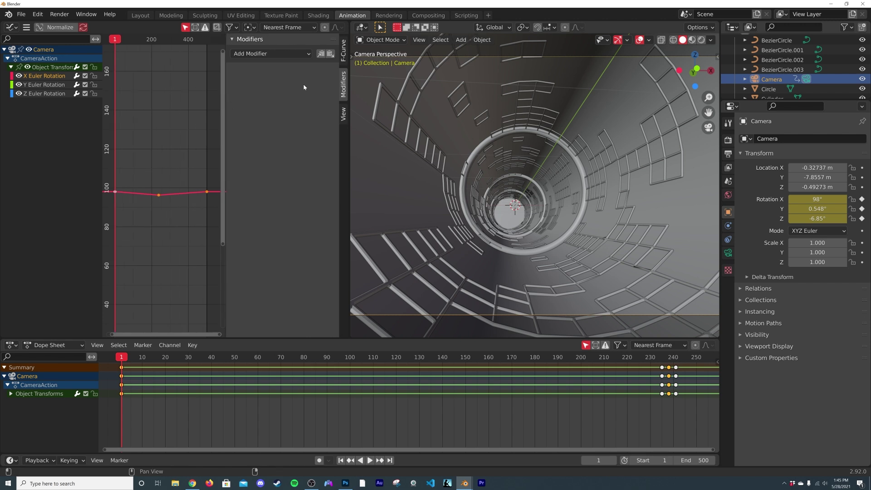
{"action": "left_click", "coordinate": [281, 56]}
Add a Noise modifier to the X rotation curve with Strength 0.040 and Scale 46.360
{"action": "left_click", "coordinate": [263, 108]}
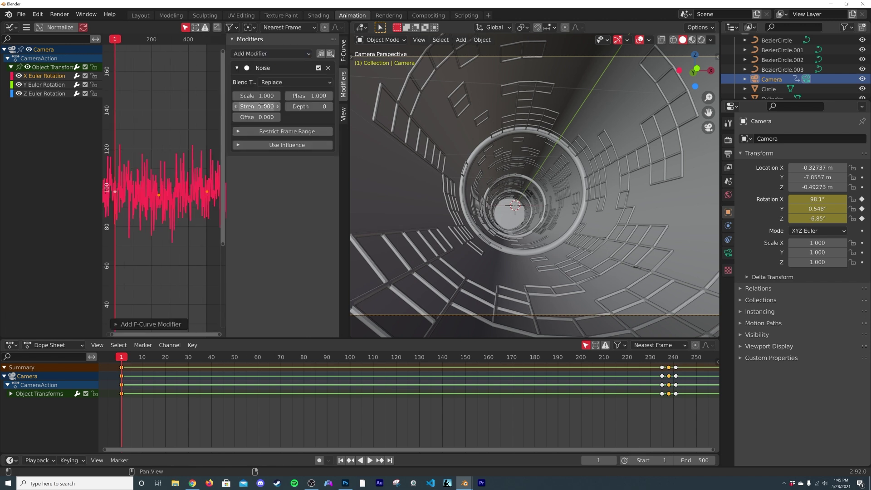
{"action": "key", "text": "space"}
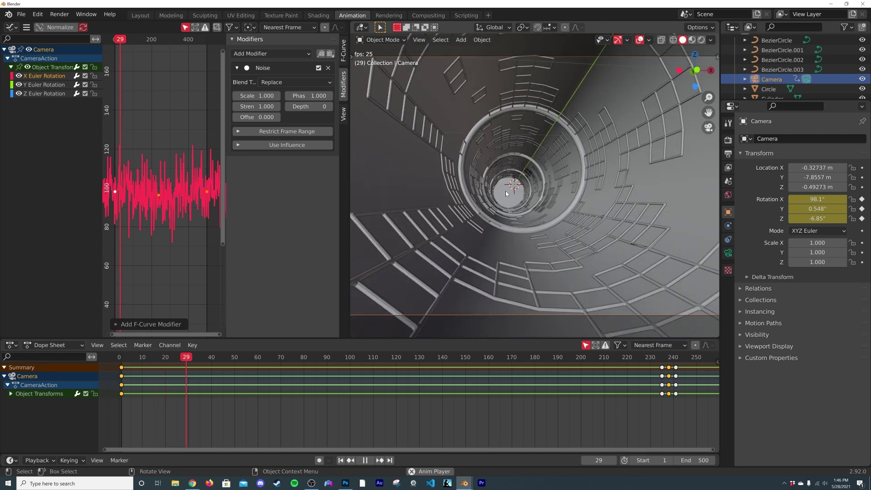
{"action": "key", "text": "space"}
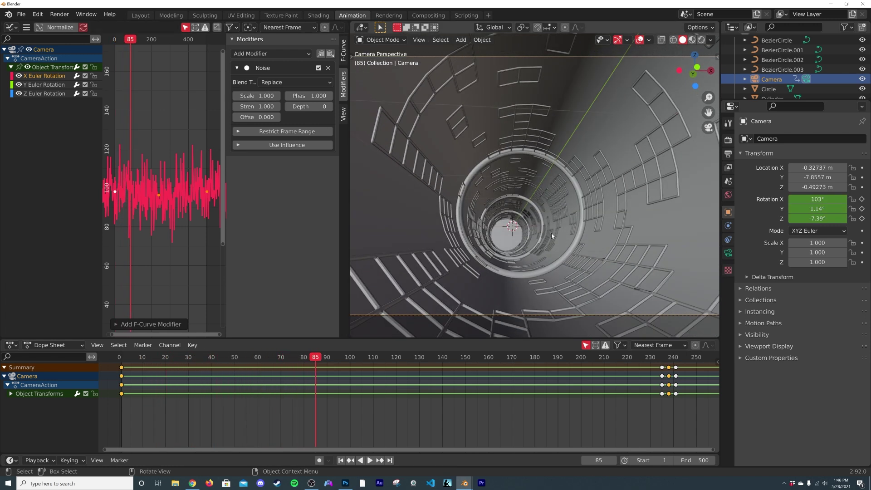
{"action": "key", "text": "space"}
{"action": "left_click_drag", "start_coordinate": [256, 96], "coordinate": [453, 96]}
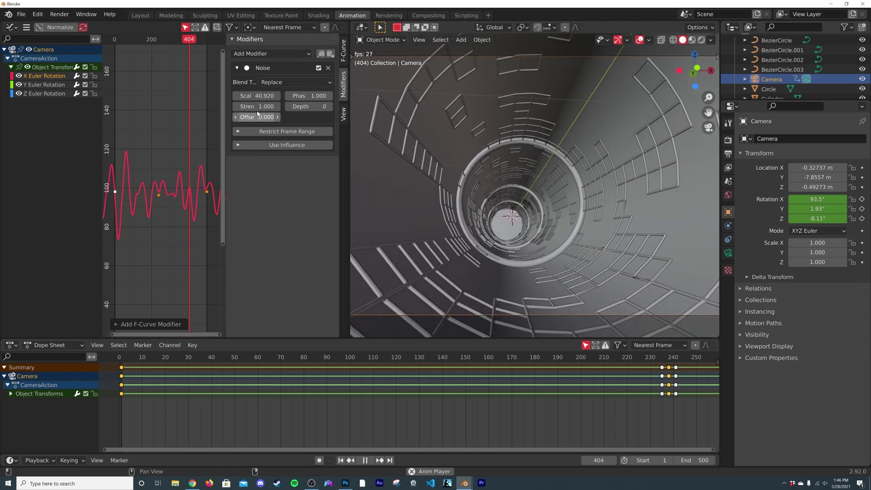
{"action": "left_click_drag", "start_coordinate": [256, 107], "coordinate": [216, 106]}
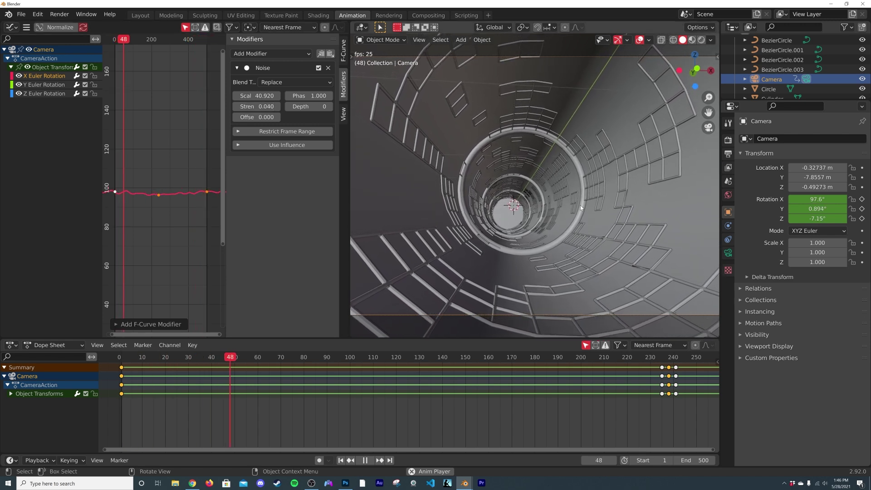
{"action": "left_click", "coordinate": [256, 106]}
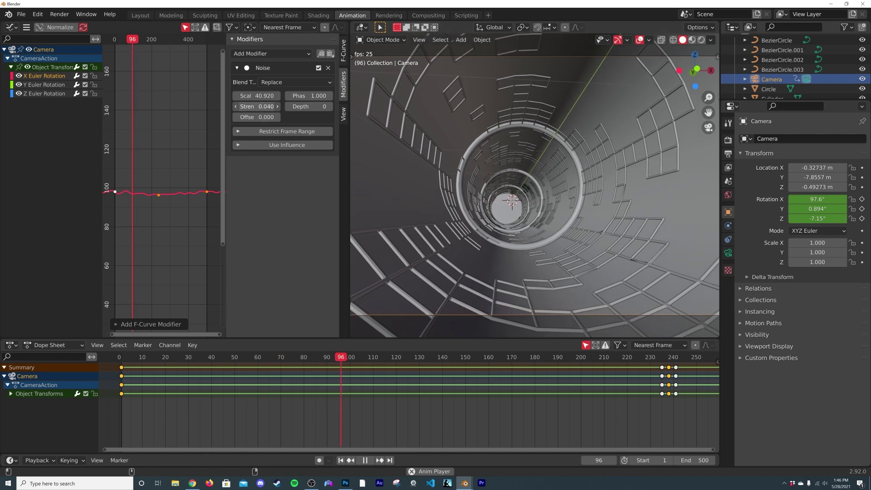
{"action": "left_click", "coordinate": [286, 207]}
{"action": "left_click_drag", "start_coordinate": [257, 95], "coordinate": [318, 95]}
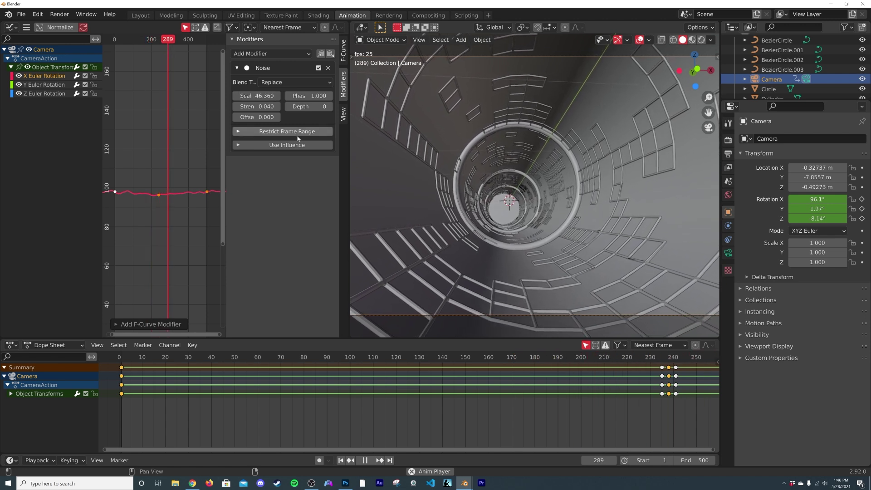
{"action": "key", "text": "Home"}
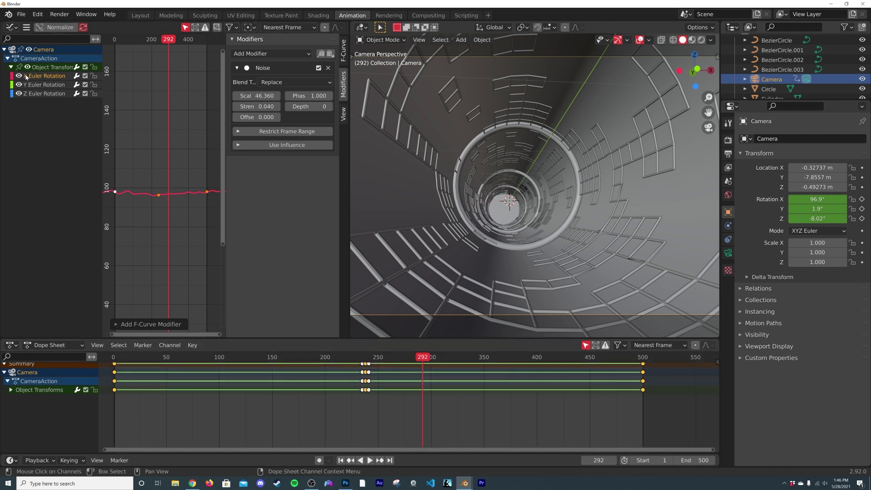
Add a Noise modifier to the camera's Y Euler Rotation curve and start playback
{"action": "left_click", "coordinate": [45, 85]}
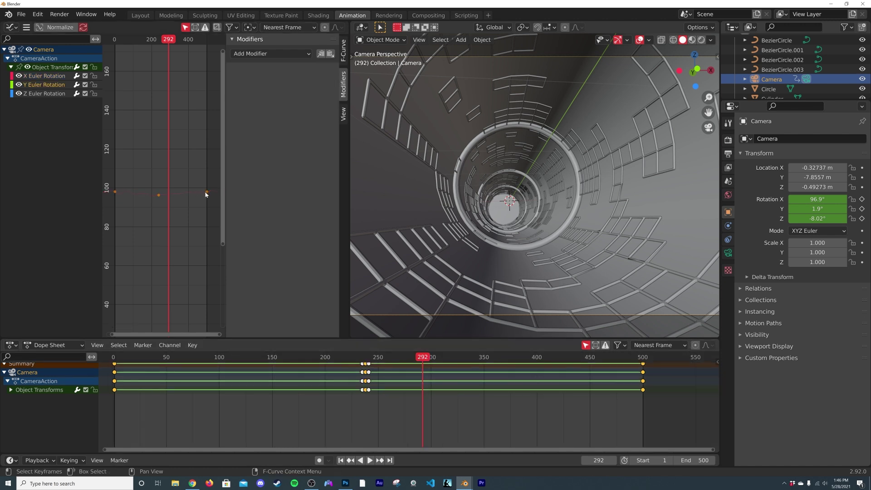
{"action": "scroll", "coordinate": [206, 192], "scroll_direction": "down", "scroll_amount": 3}
{"action": "middle_click_drag", "start_coordinate": [188, 259], "coordinate": [187, 161]}
{"action": "scroll", "coordinate": [188, 191], "scroll_direction": "up", "scroll_amount": 3}
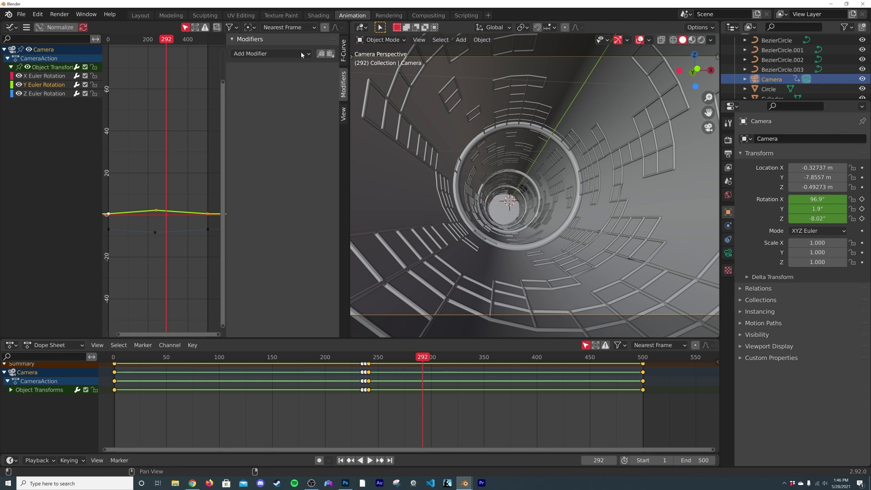
{"action": "left_click", "coordinate": [262, 55]}
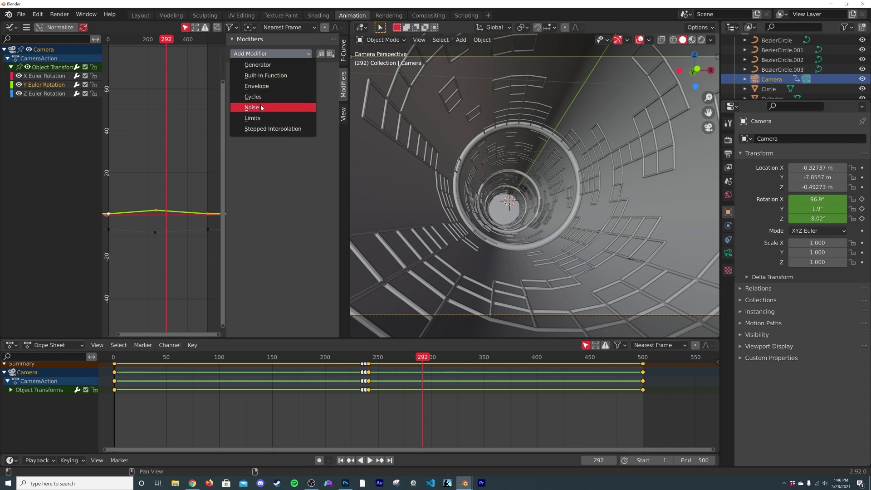
{"action": "left_click", "coordinate": [261, 107]}
{"action": "key", "text": "space"}
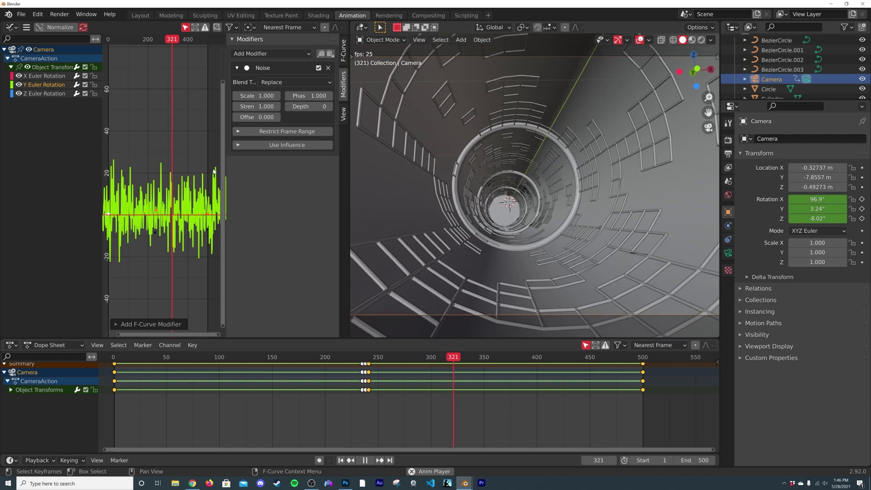
Tune the Y rotation noise to Scale 47.890 and Strength -0.170 while previewing
{"action": "mouse_move", "coordinate": [256, 96]}
{"action": "left_mouse_down"}
{"action": "mouse_move", "coordinate": [317, 96]}
{"action": "mouse_move", "coordinate": [272, 91]}
{"action": "left_mouse_up"}
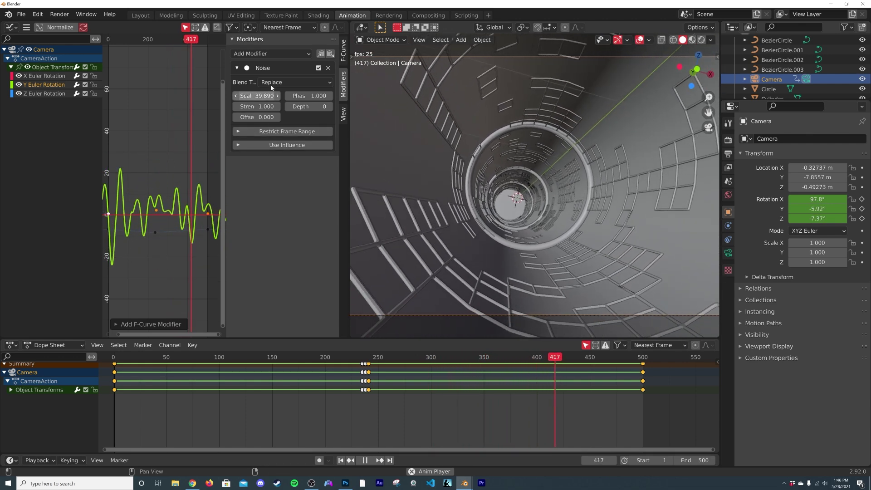
{"action": "left_click_drag", "start_coordinate": [261, 106], "coordinate": [240, 106]}
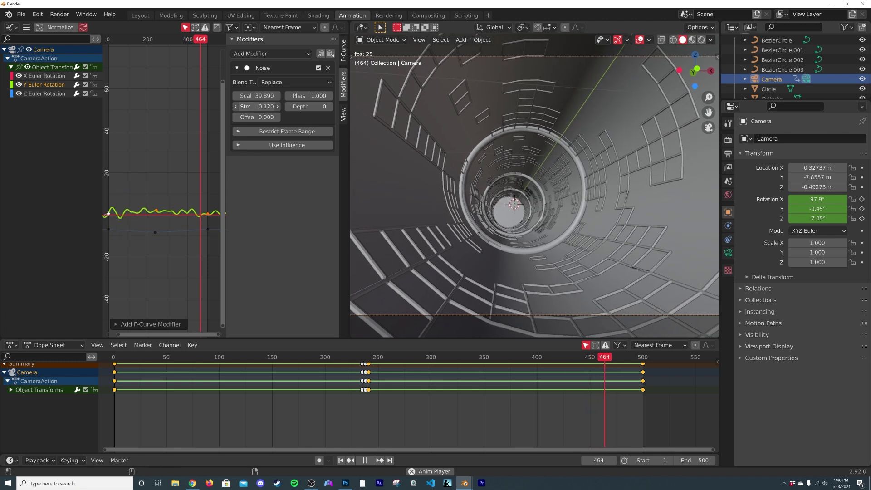
{"action": "left_click_drag", "start_coordinate": [257, 96], "coordinate": [262, 95]}
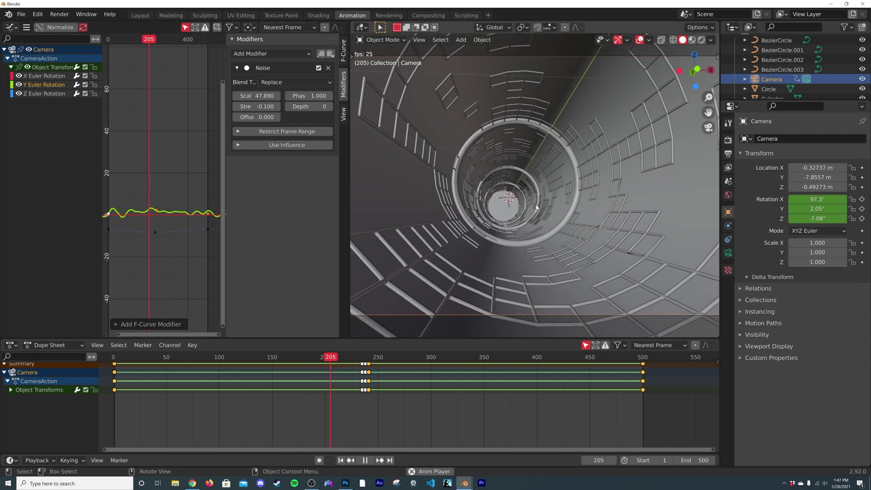
{"action": "key", "text": "space"}
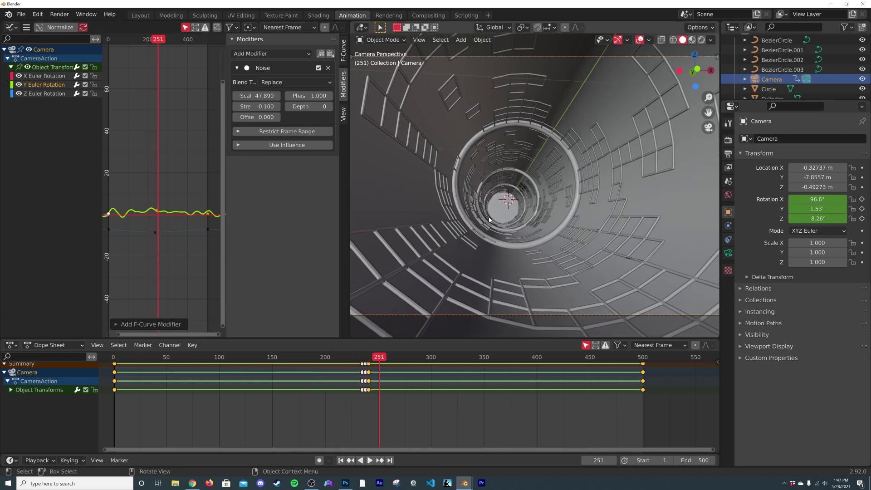
{"action": "key", "text": "space"}
{"action": "mouse_move", "coordinate": [256, 107]}
{"action": "left_mouse_down"}
{"action": "mouse_move", "coordinate": [240, 106]}
{"action": "mouse_move", "coordinate": [269, 106]}
{"action": "left_mouse_up"}
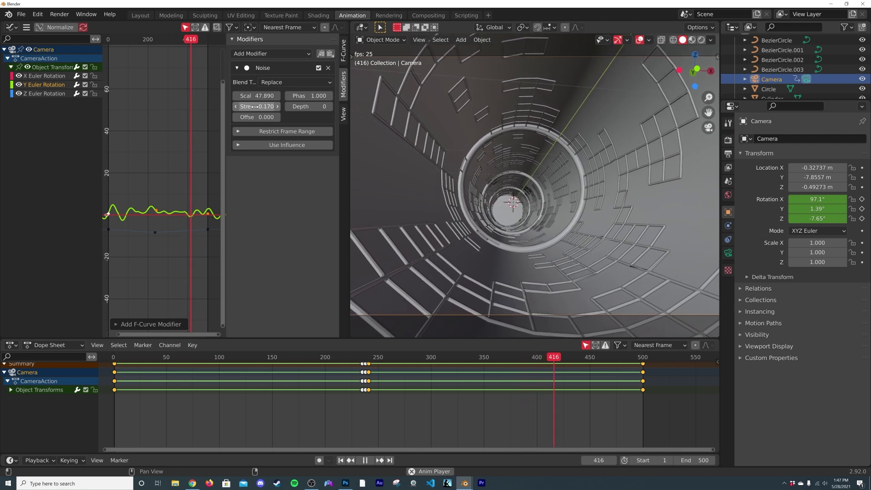
{"action": "key", "text": "space"}
{"action": "left_click", "coordinate": [45, 94]}
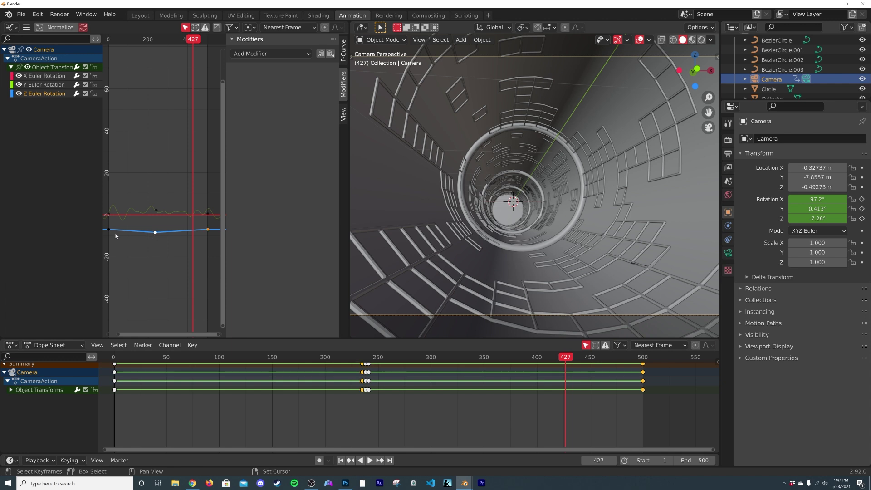
Add a Noise modifier to the camera's Z rotation with Scale 105.7 and Strength -0.12, then return to Layout
{"action": "left_click", "coordinate": [290, 54]}
{"action": "left_click", "coordinate": [252, 107]}
{"action": "key", "text": "space"}
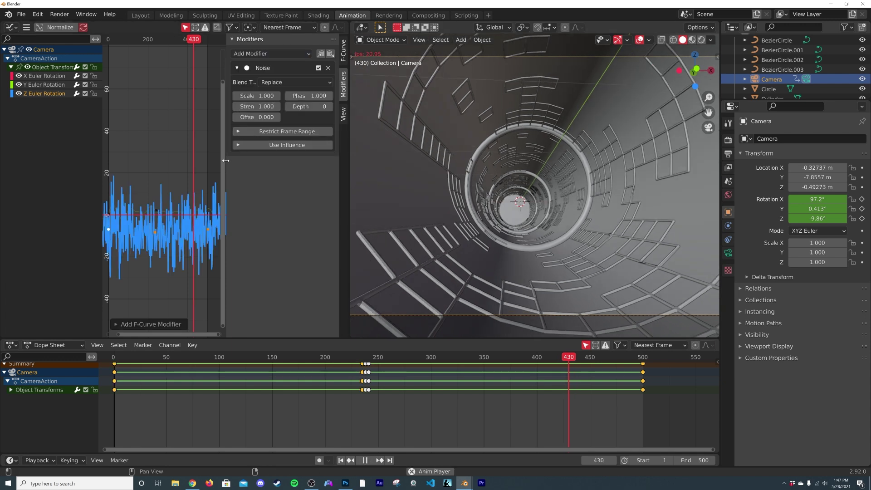
{"action": "left_click_drag", "start_coordinate": [261, 97], "coordinate": [324, 98]}
{"action": "left_click_drag", "start_coordinate": [260, 106], "coordinate": [243, 107]}
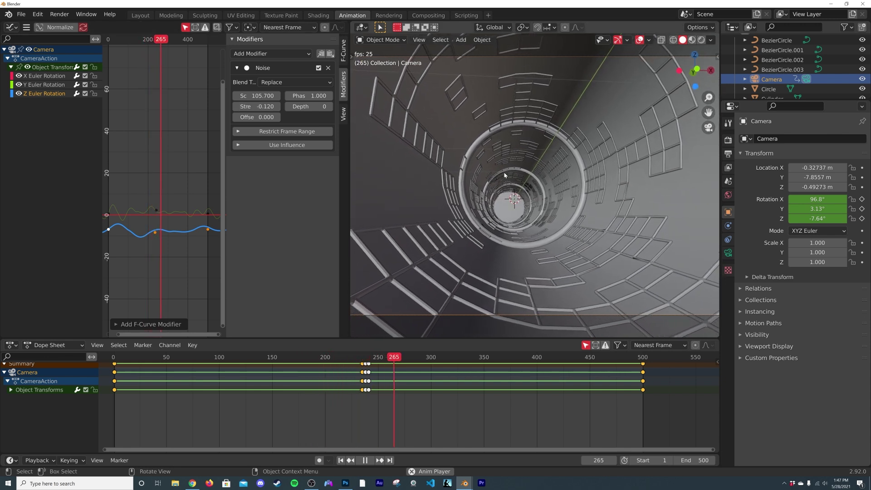
{"action": "key", "text": "space"}
{"action": "left_click", "coordinate": [136, 16]}
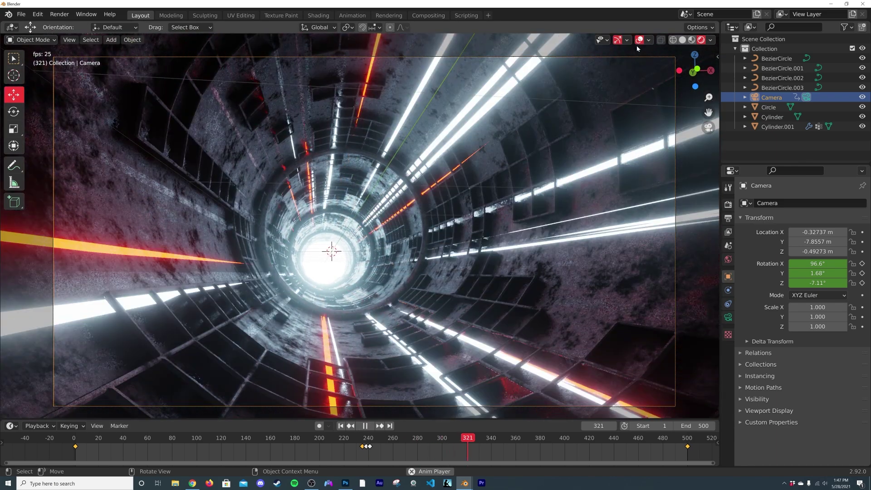
Hide the viewport overlays, preview the shaking camera until frame 176, and show the camera's lens settings
{"action": "left_click", "coordinate": [639, 40]}
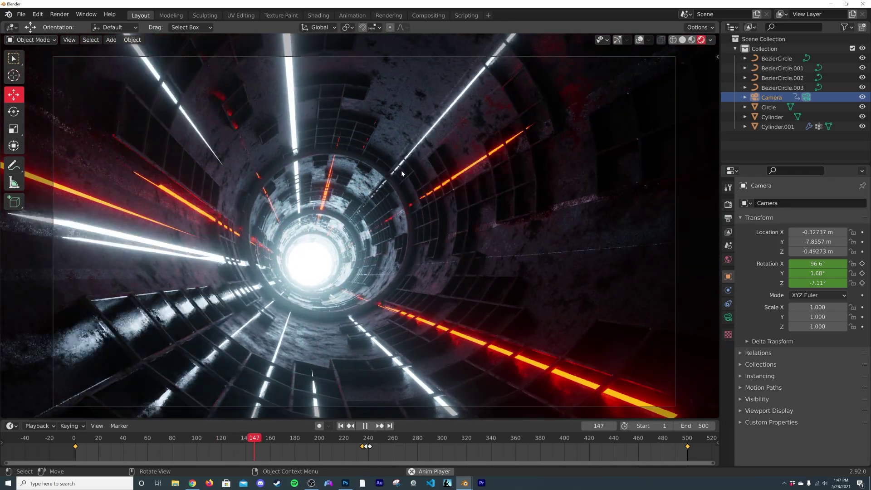
{"action": "key", "text": "space"}
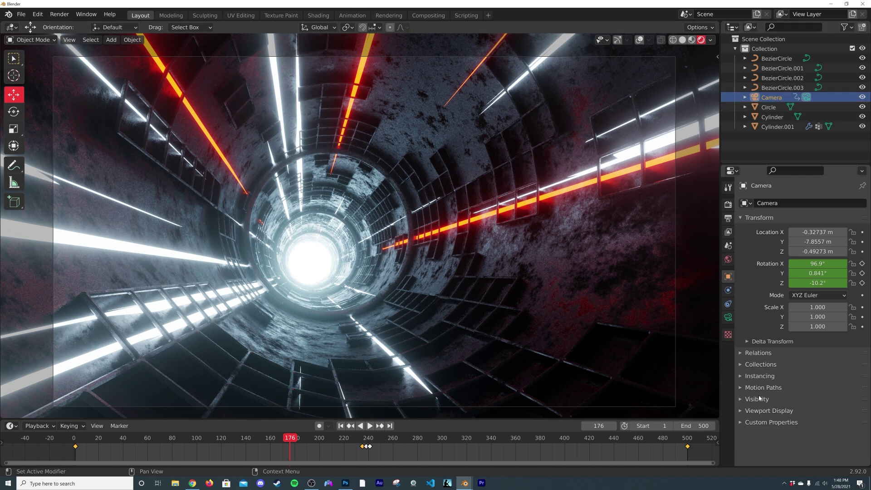
{"action": "left_click", "coordinate": [727, 317]}
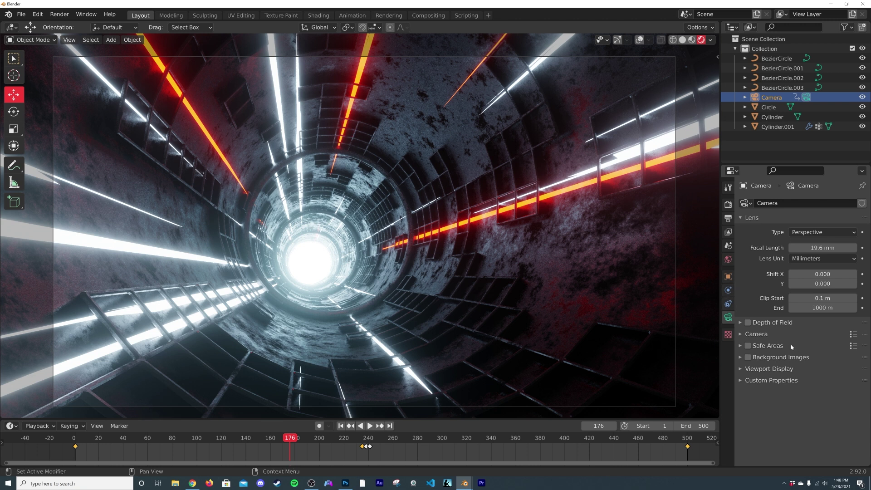
Enable depth of field on the camera and try low F-Stop values for the blur strength
{"action": "left_click", "coordinate": [771, 322]}
{"action": "left_click", "coordinate": [748, 322]}
{"action": "scroll", "coordinate": [416, 304], "scroll_direction": "up", "scroll_amount": 2}
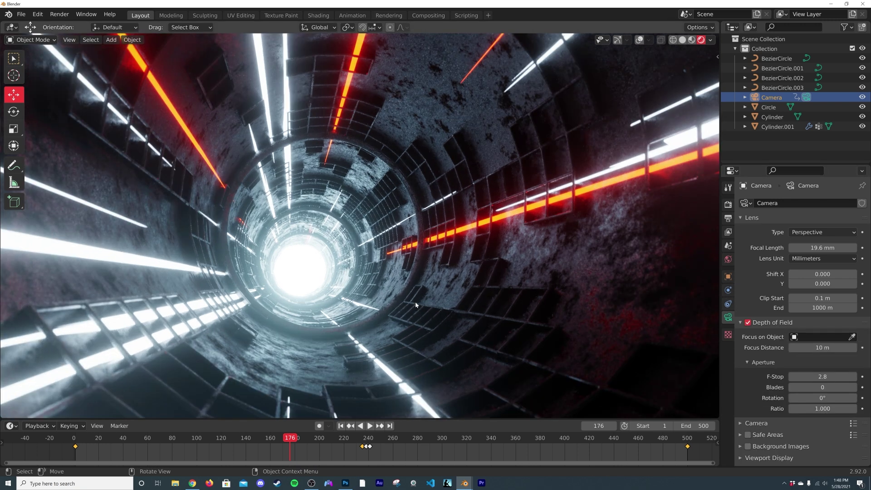
{"action": "scroll", "coordinate": [415, 305], "scroll_direction": "up", "scroll_amount": 3}
{"action": "left_click_drag", "start_coordinate": [809, 377], "coordinate": [791, 377]}
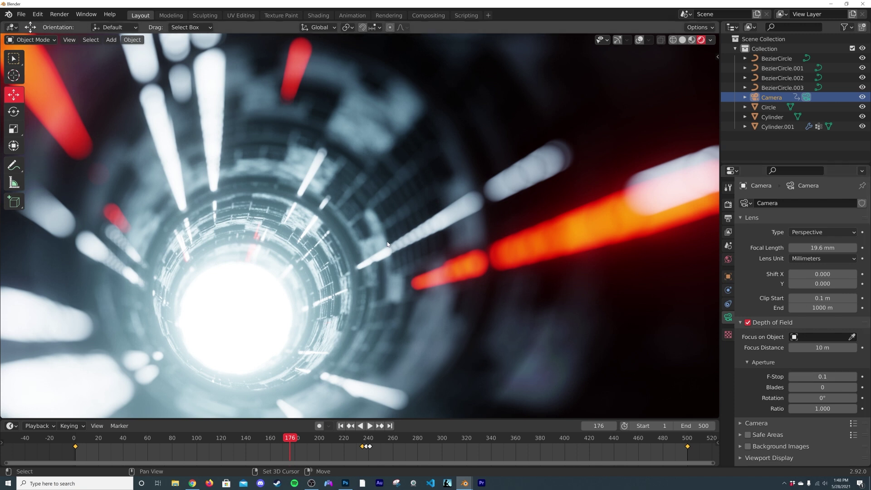
{"action": "middle_click_drag", "start_coordinate": [387, 244], "coordinate": [395, 167], "text": "shift"}
{"action": "scroll", "coordinate": [436, 284], "scroll_direction": "down", "scroll_amount": 1}
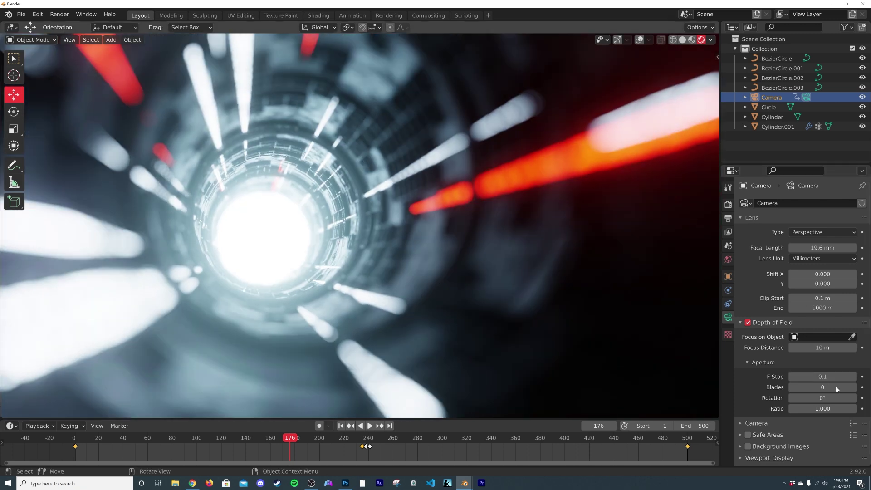
{"action": "left_click", "coordinate": [854, 376]}
{"action": "left_click", "coordinate": [854, 377]}
{"action": "left_click", "coordinate": [853, 376]}
Set the focus distance to 5.3 m and raise the F-Stop to 0.8
{"action": "left_click_drag", "start_coordinate": [823, 347], "coordinate": [798, 347]}
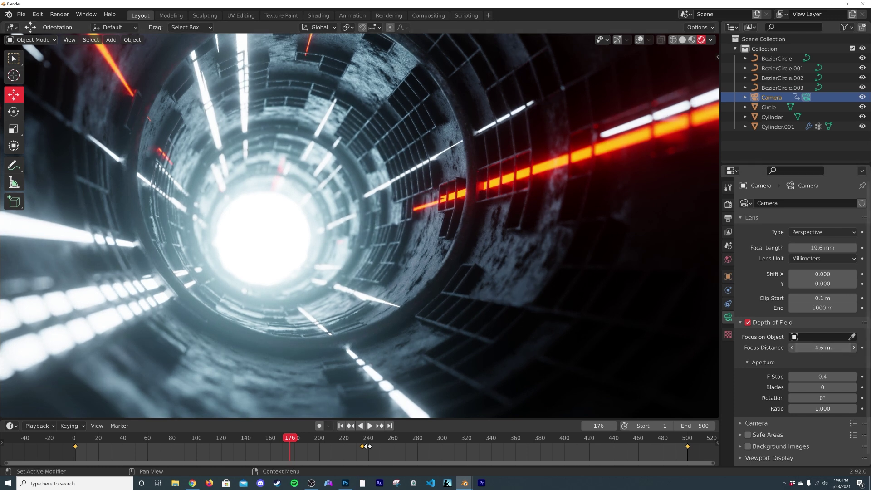
{"action": "scroll", "coordinate": [422, 295], "scroll_direction": "down", "scroll_amount": 2}
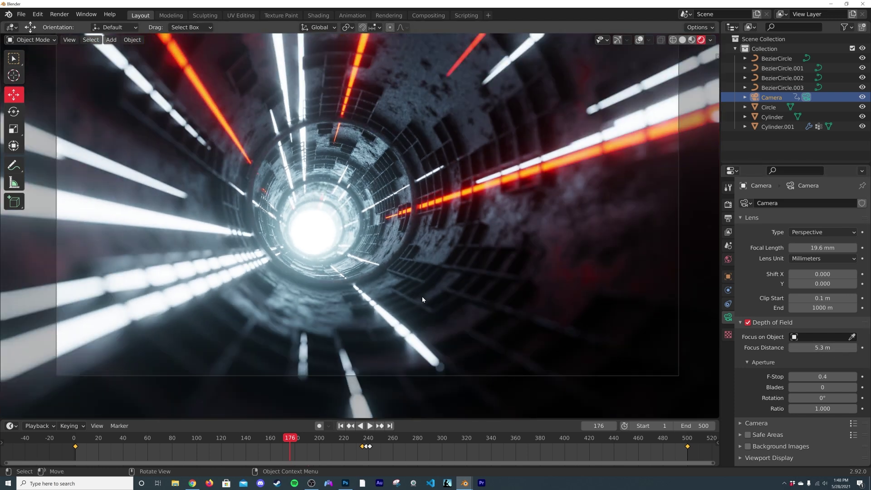
{"action": "left_click", "coordinate": [855, 377]}
{"action": "left_click", "coordinate": [854, 377]}
{"action": "left_click", "coordinate": [854, 376]}
{"action": "left_click", "coordinate": [854, 376]}
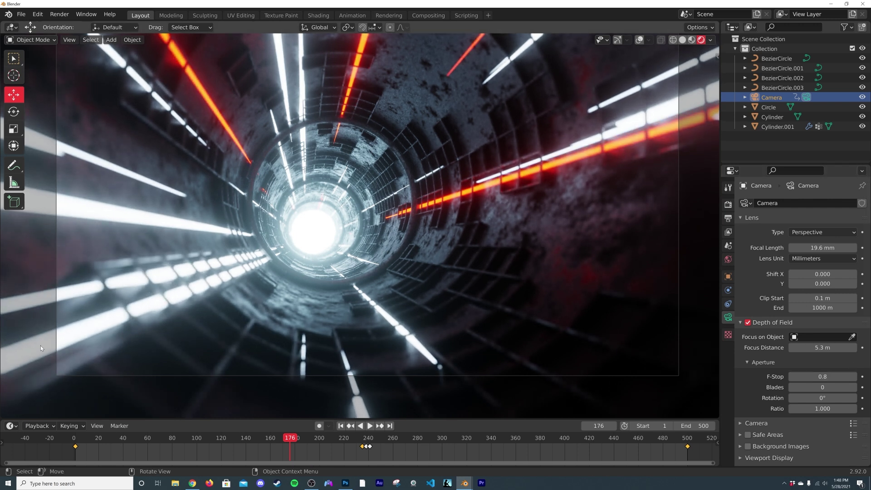
{"action": "middle_click_drag", "start_coordinate": [288, 273], "coordinate": [280, 295], "text": "shift"}
Play the animation to preview the depth-of-field blur
{"action": "key", "text": "space"}
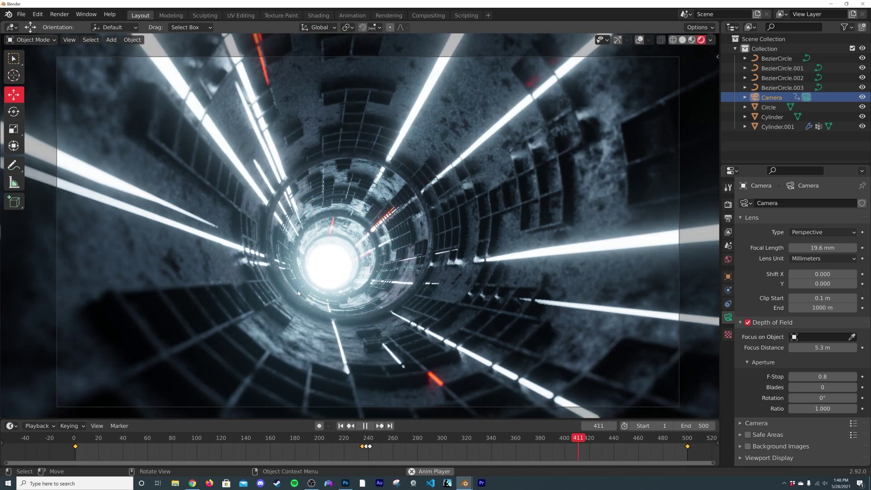
{"action": "key", "text": "space"}
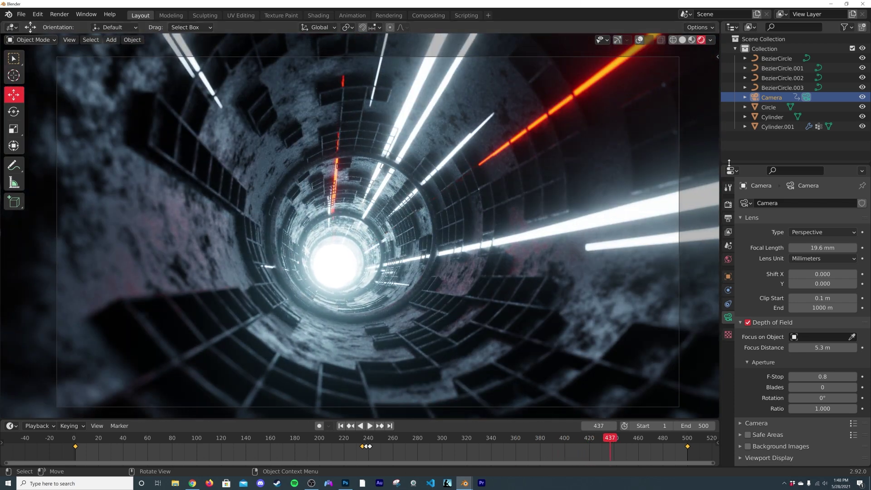
{"action": "left_click", "coordinate": [728, 205]}
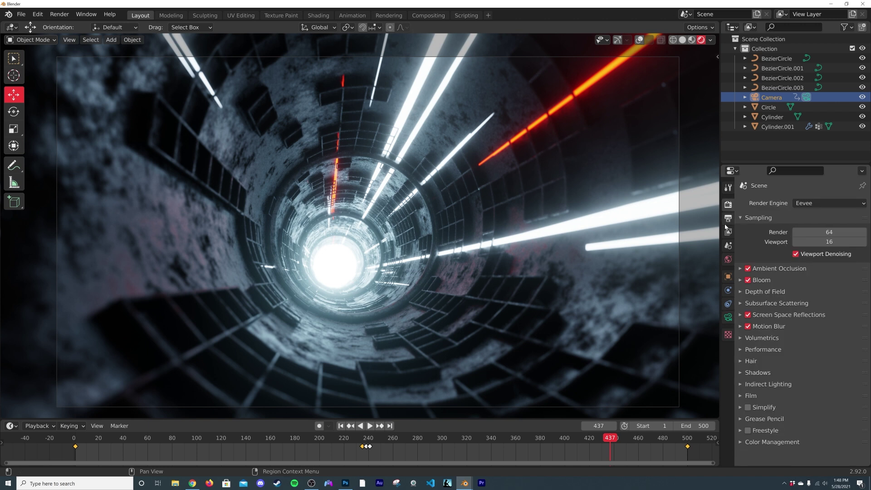
Set the output File Format to FFmpeg Video and expand its Encoding settings
{"action": "left_click", "coordinate": [728, 219]}
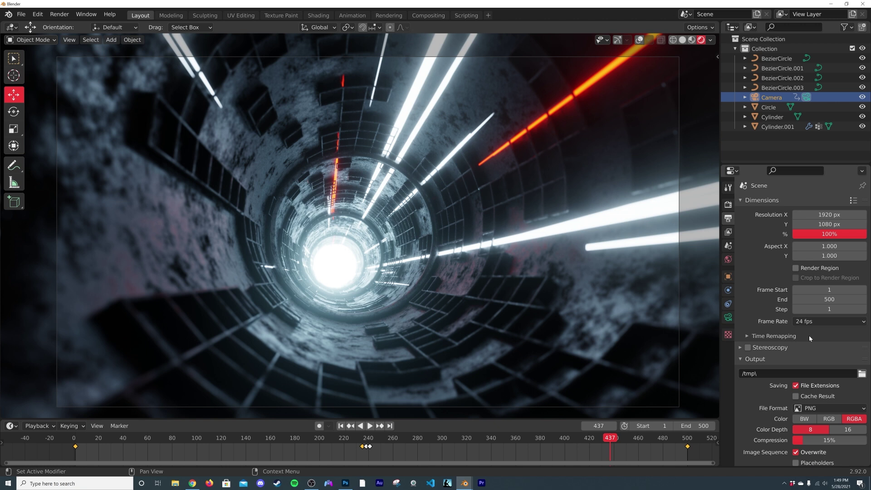
{"action": "left_click", "coordinate": [849, 407]}
{"action": "left_click", "coordinate": [832, 356]}
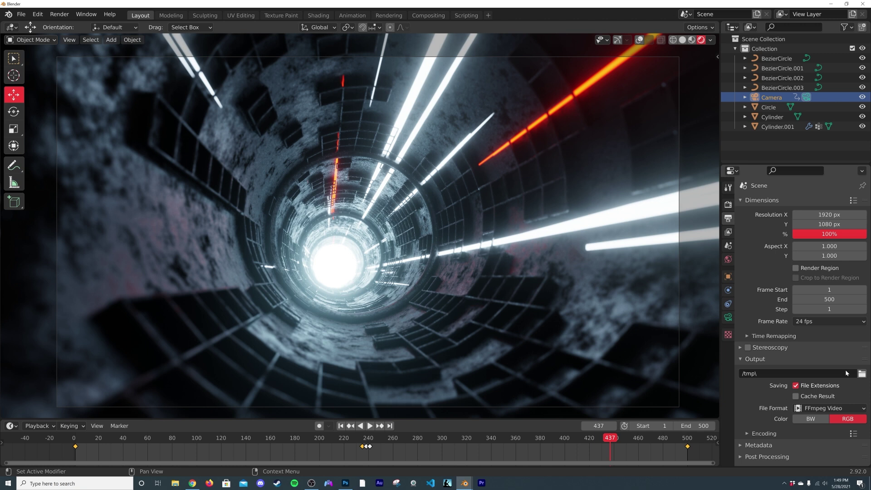
{"action": "left_click", "coordinate": [763, 437]}
{"action": "scroll", "coordinate": [816, 363], "scroll_direction": "down", "scroll_amount": 3}
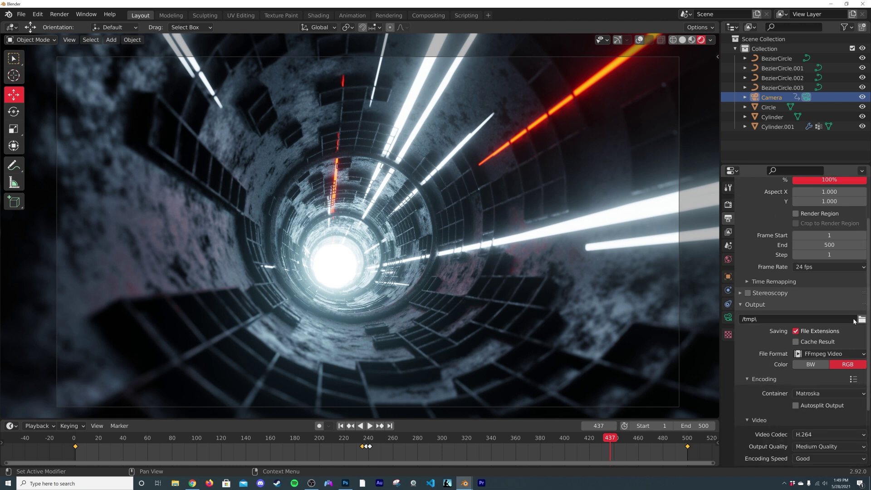
Choose the MPEG-4 container with Perceptually Lossless output quality
{"action": "left_click", "coordinate": [817, 394]}
{"action": "left_click", "coordinate": [812, 361]}
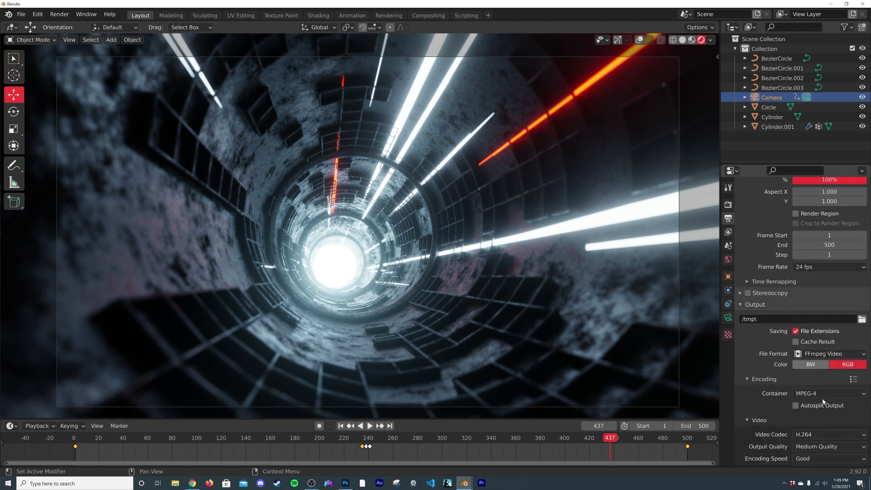
{"action": "left_click", "coordinate": [815, 447]}
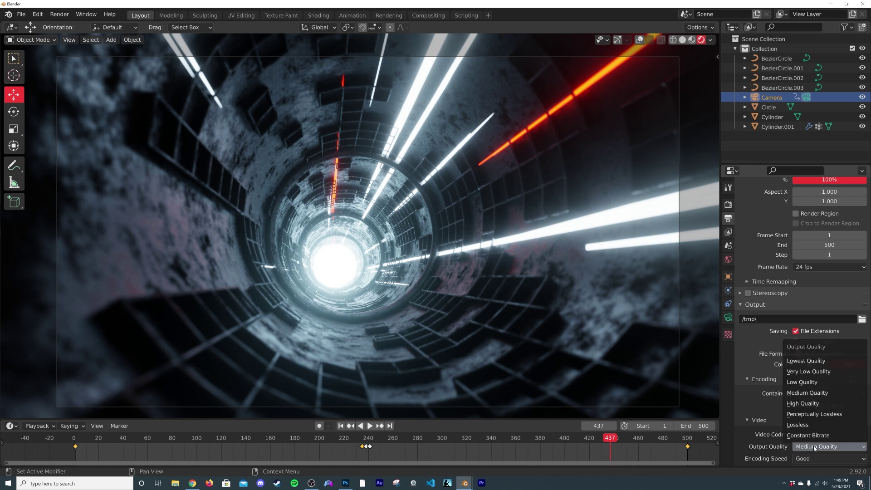
{"action": "left_click", "coordinate": [808, 417]}
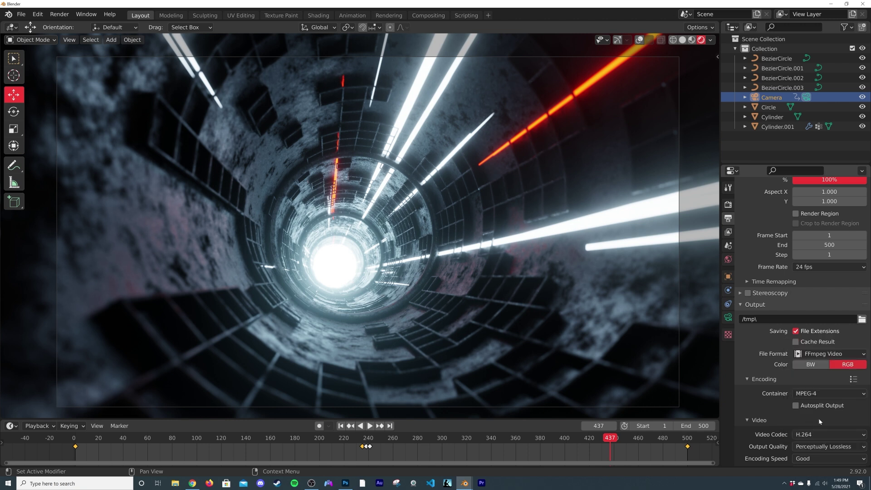
{"action": "scroll", "coordinate": [820, 415], "scroll_direction": "up", "scroll_amount": 3}
{"action": "left_click", "coordinate": [59, 14]}
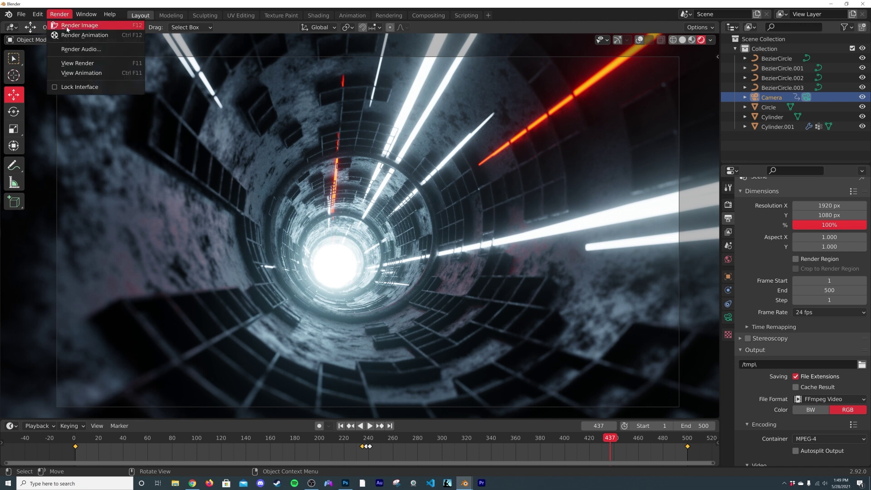